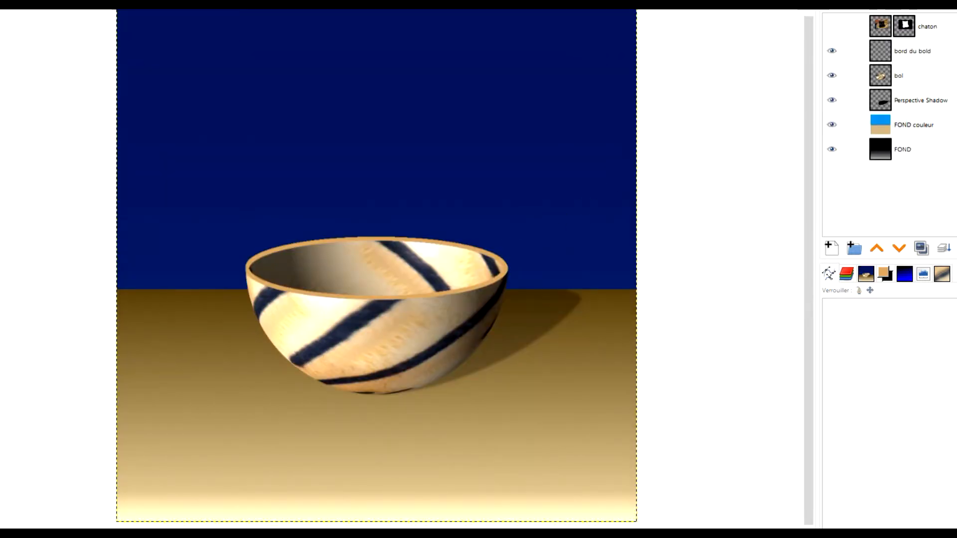
# - Toggle the visibility of the "chaton" layer in the finished bowl composition
pyautogui.click(833, 28)
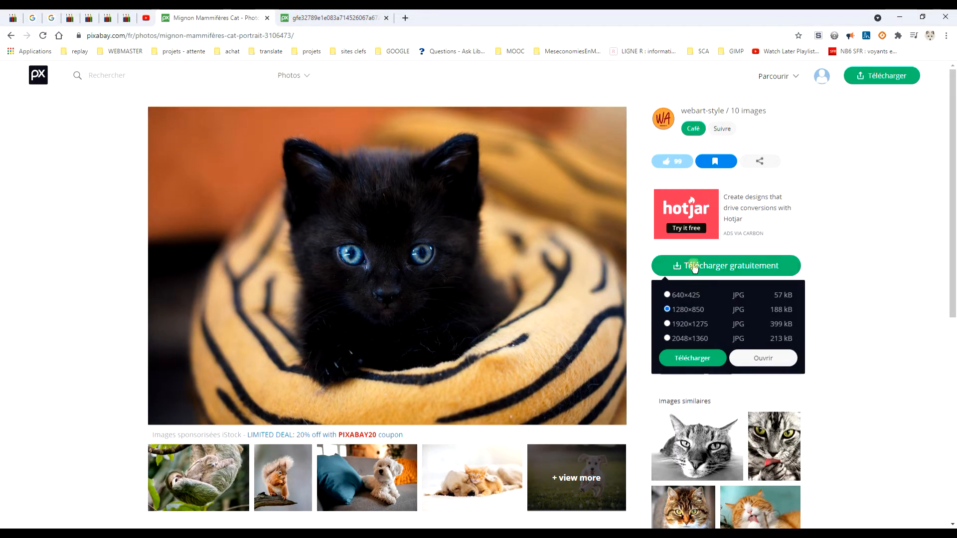
# - Open the 1280×850 version of the Pixabay black kitten photo and copy the image to the clipboard
pyautogui.click(759, 266)
pyautogui.click(763, 264)
pyautogui.click(762, 359)
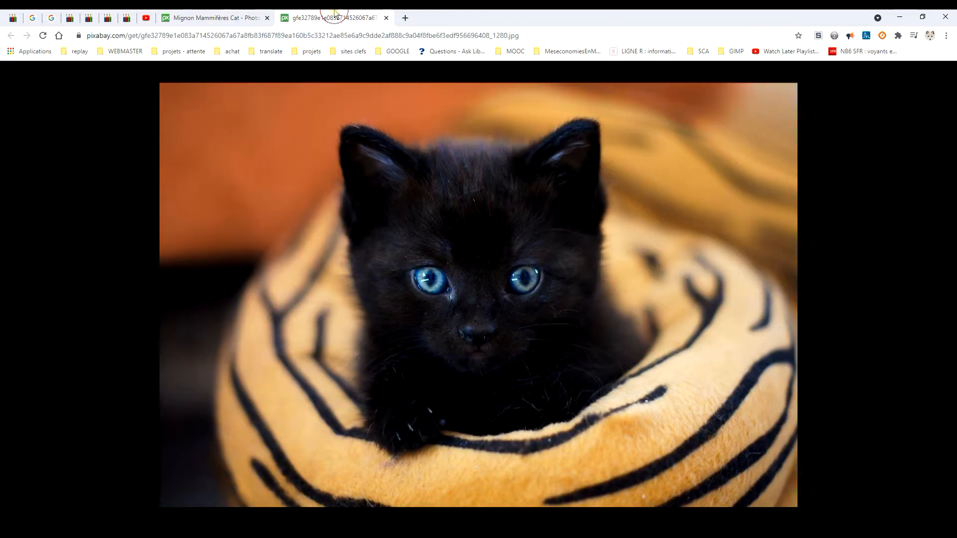
pyautogui.rightClick(441, 145)
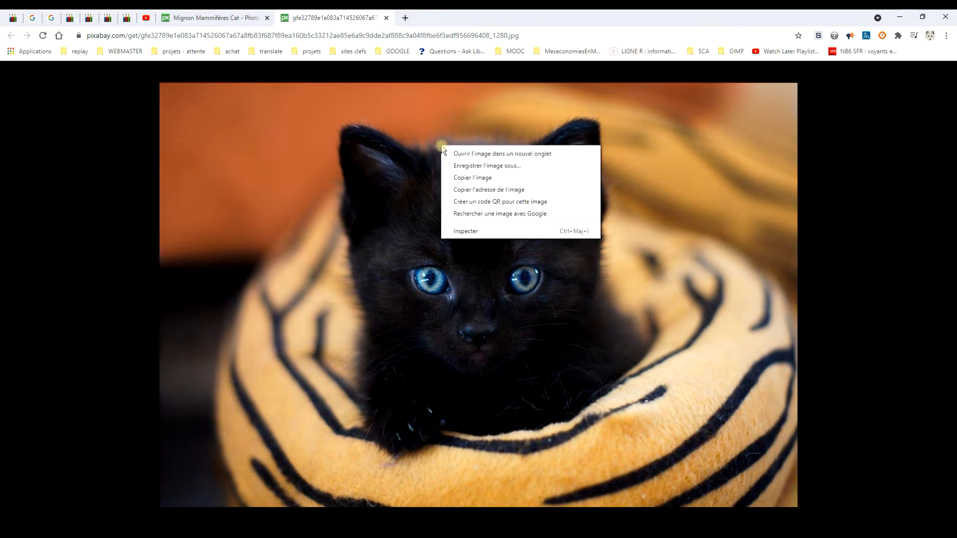
pyautogui.click(470, 179)
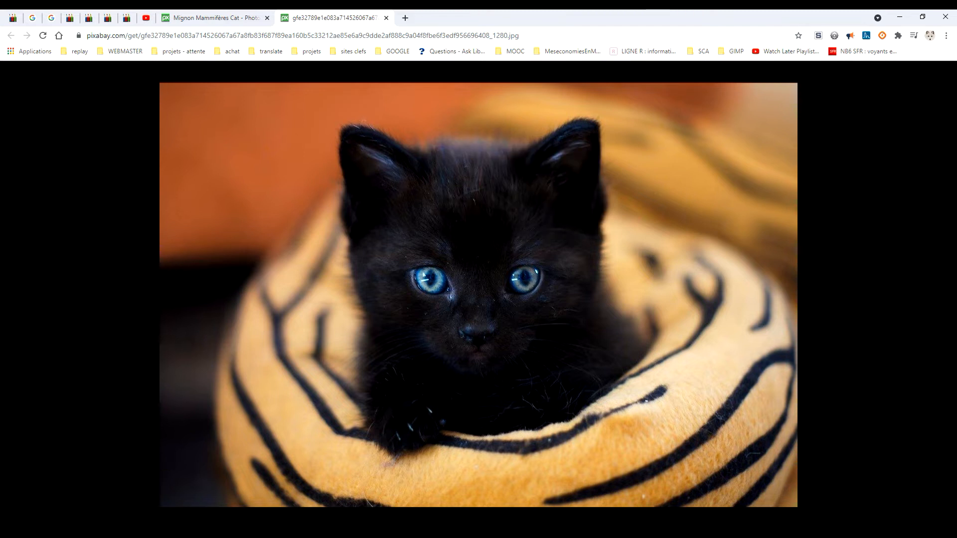
# - Switch to GIMP and paste the copied kitten photo as a new image
pyautogui.click(122, 525)
pyautogui.click(37, 27)
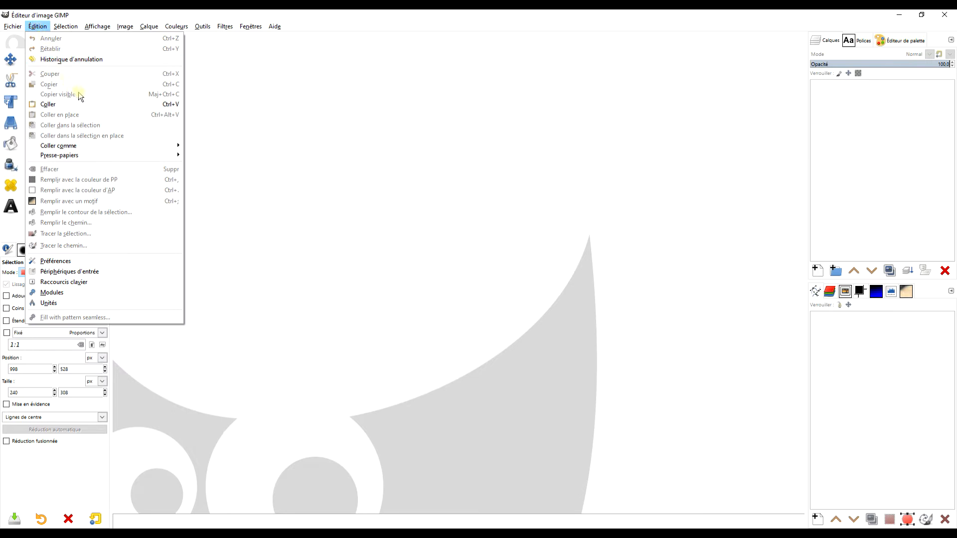
pyautogui.moveTo(113, 145)
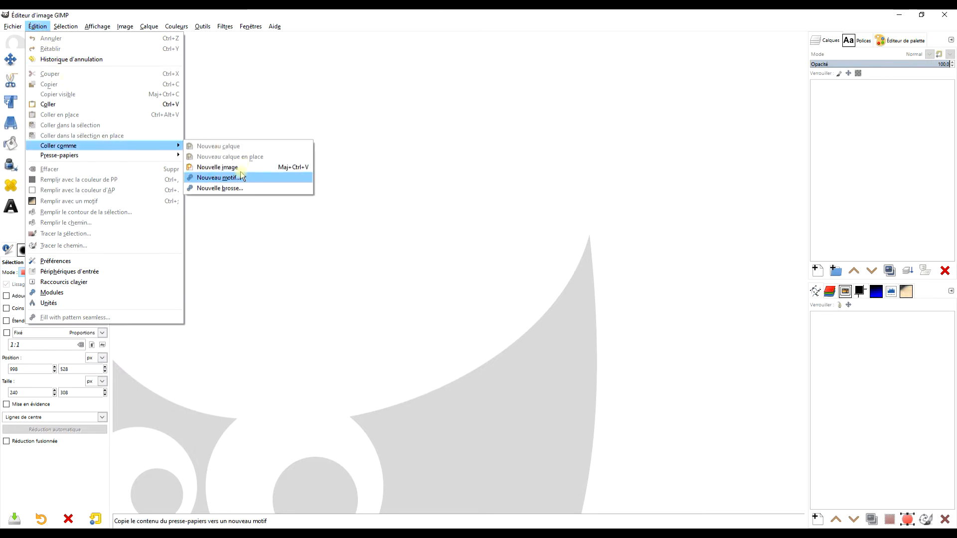
pyautogui.click(214, 178)
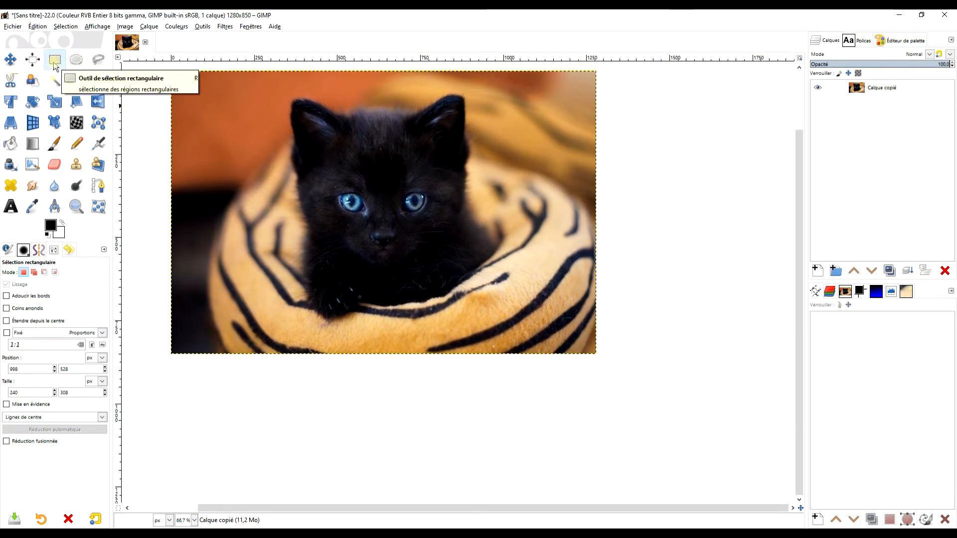
# - Select a striped patch of about 242 × 287 px at the blanket's lower right and copy it into a new image
pyautogui.moveTo(506, 252); pyautogui.dragTo(580, 348)
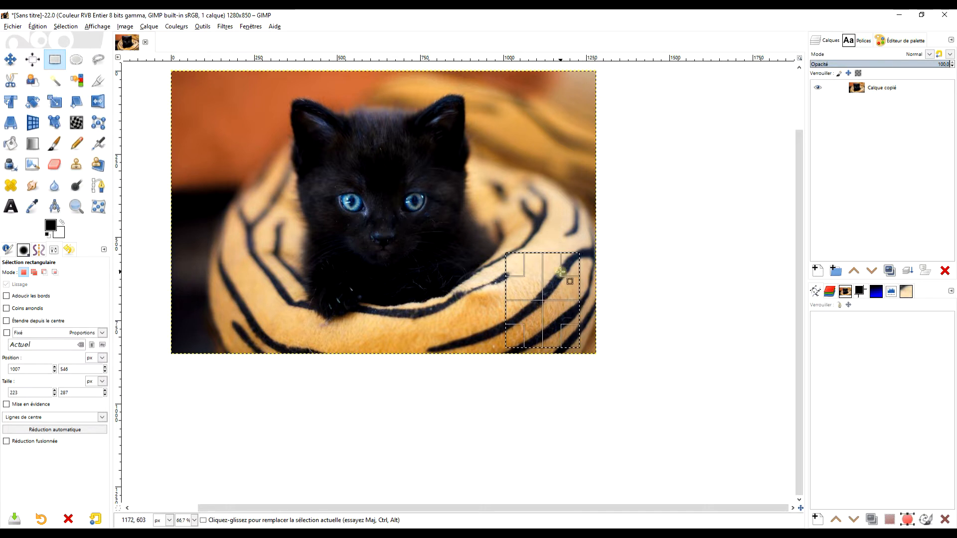
pyautogui.moveTo(510, 300); pyautogui.dragTo(504, 300)
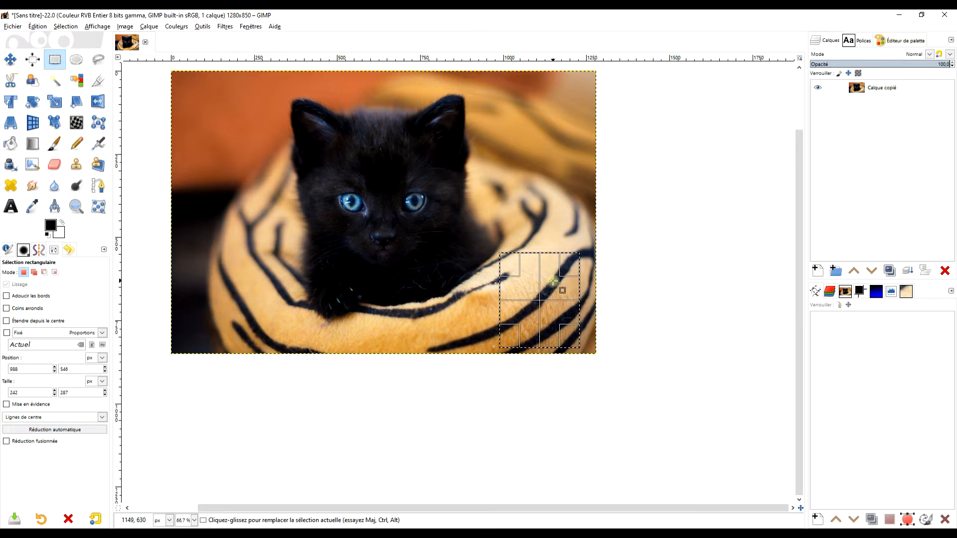
pyautogui.click(38, 27)
pyautogui.click(50, 84)
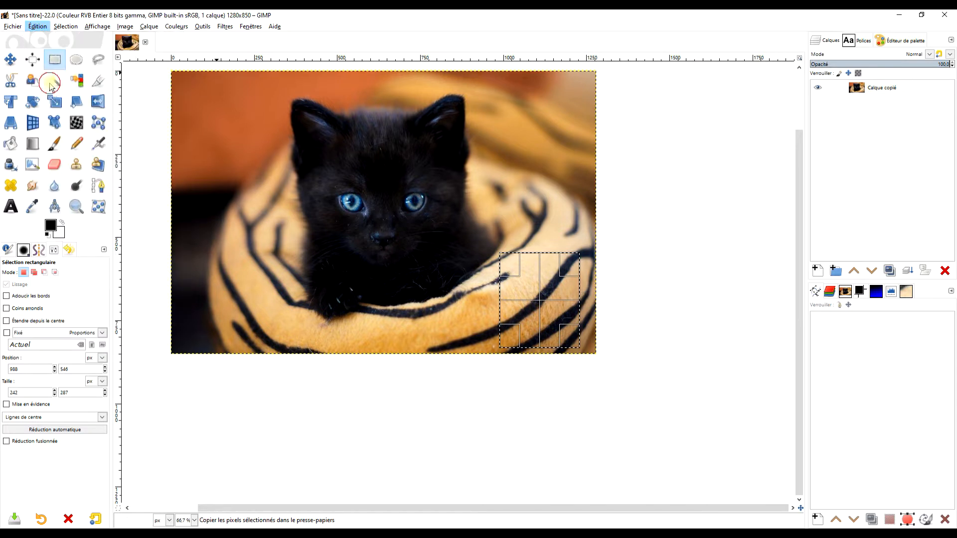
pyautogui.click(38, 26)
pyautogui.moveTo(114, 146)
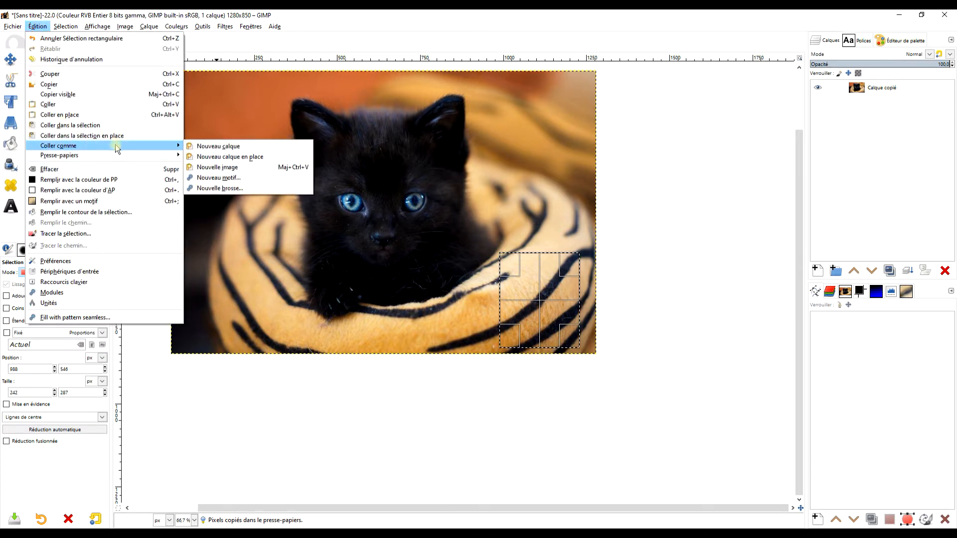
pyautogui.click(226, 168)
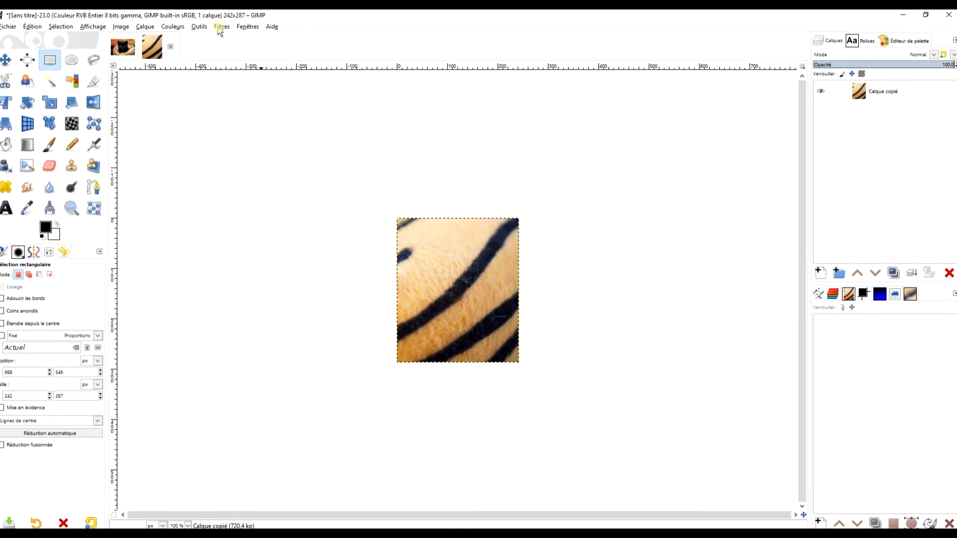
# - Open the G'MIC-Qt filters on the striped patch and search the filter list for "text"
pyautogui.click(221, 28)
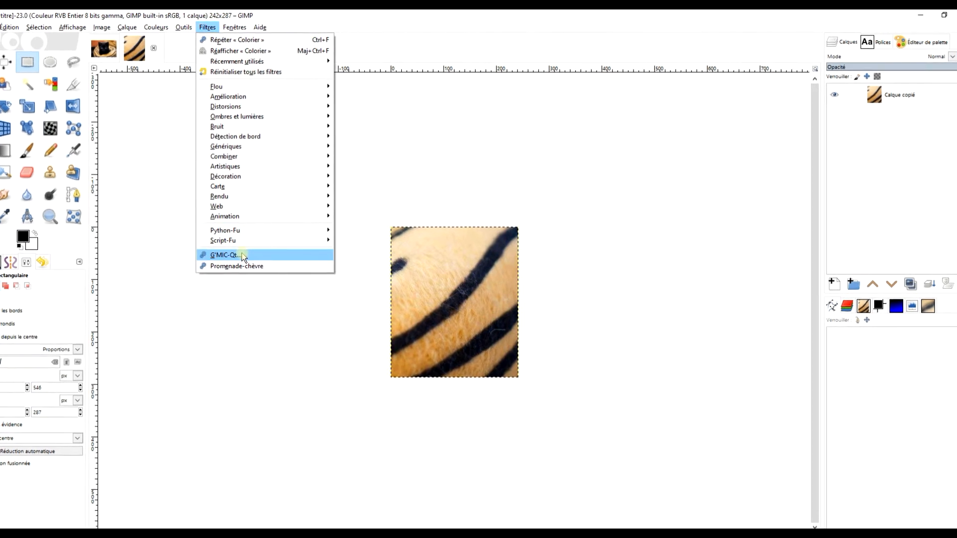
pyautogui.click(242, 254)
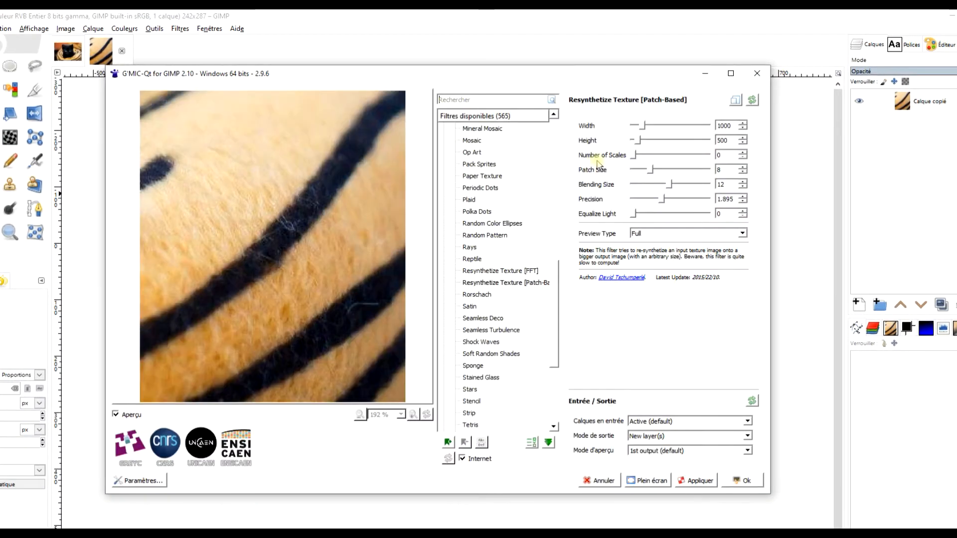
pyautogui.click(474, 100)
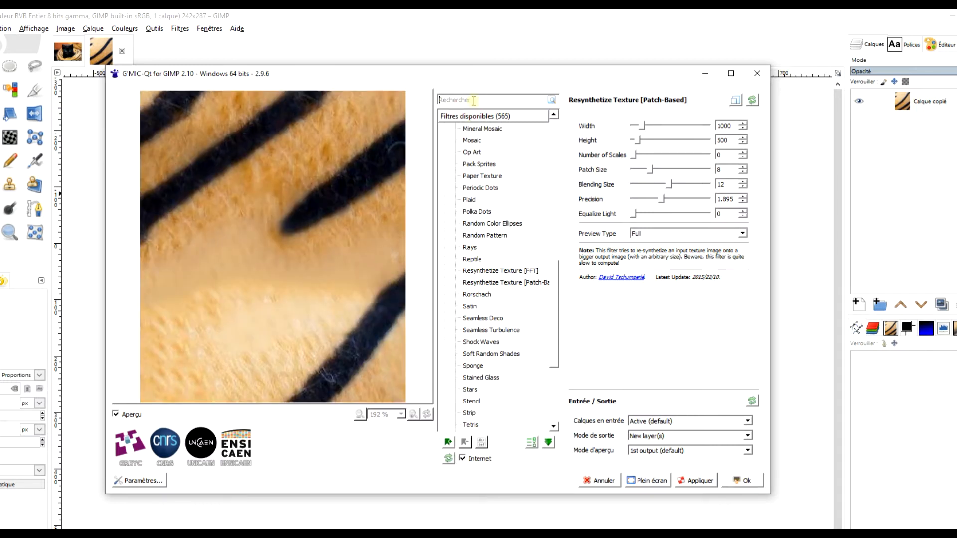
pyautogui.scroll(10, 519, 223)
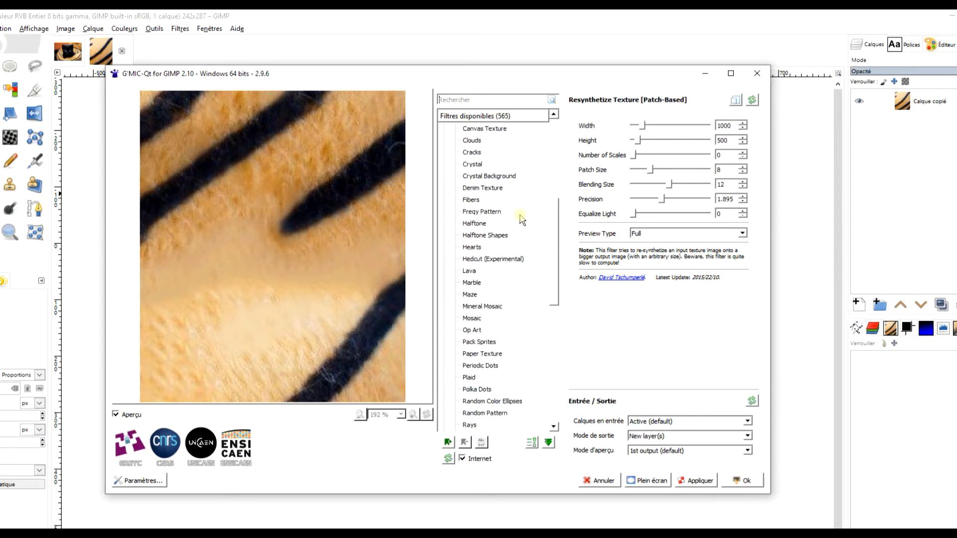
pyautogui.click(470, 101)
pyautogui.write('t')
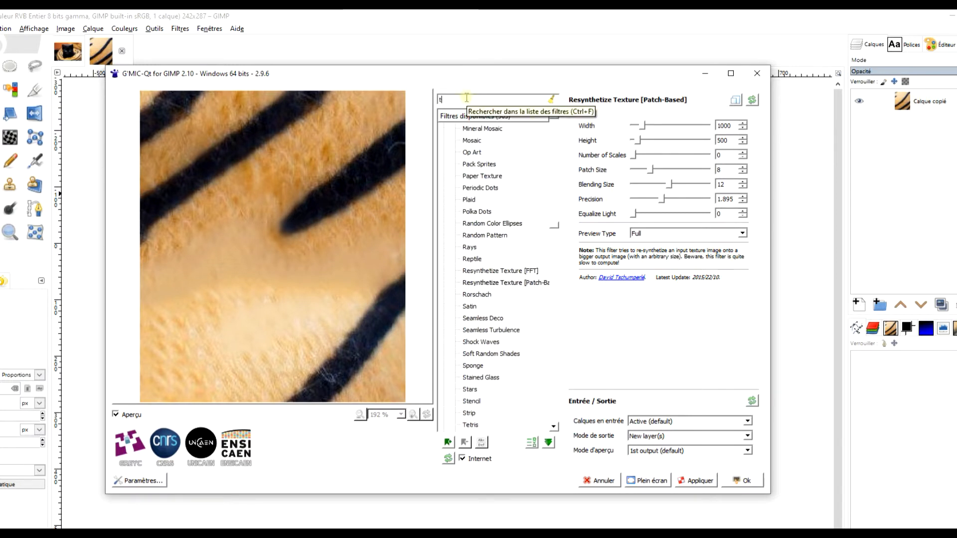
pyautogui.write('ext')
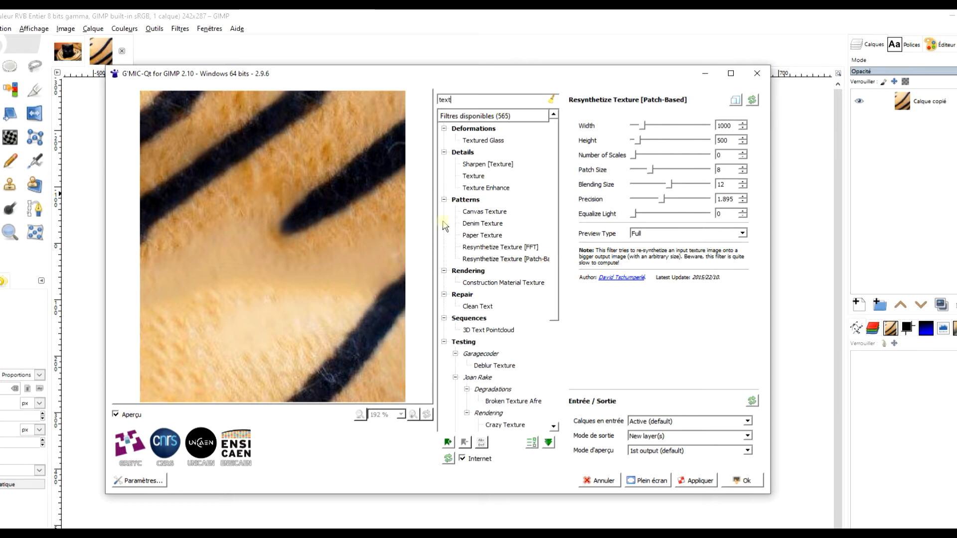
# - Set the patch size to 12 and apply Resynthetize Texture [Patch-Based] at 1000 × 500 px, output as a new layer
pyautogui.moveTo(651, 169); pyautogui.dragTo(655, 170)
pyautogui.moveTo(656, 171); pyautogui.dragTo(658, 170)
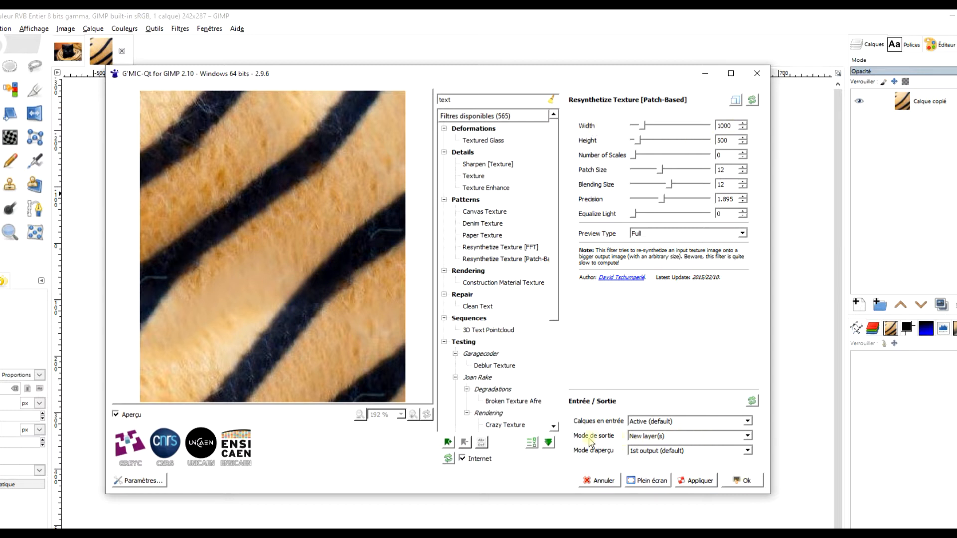
pyautogui.click(743, 482)
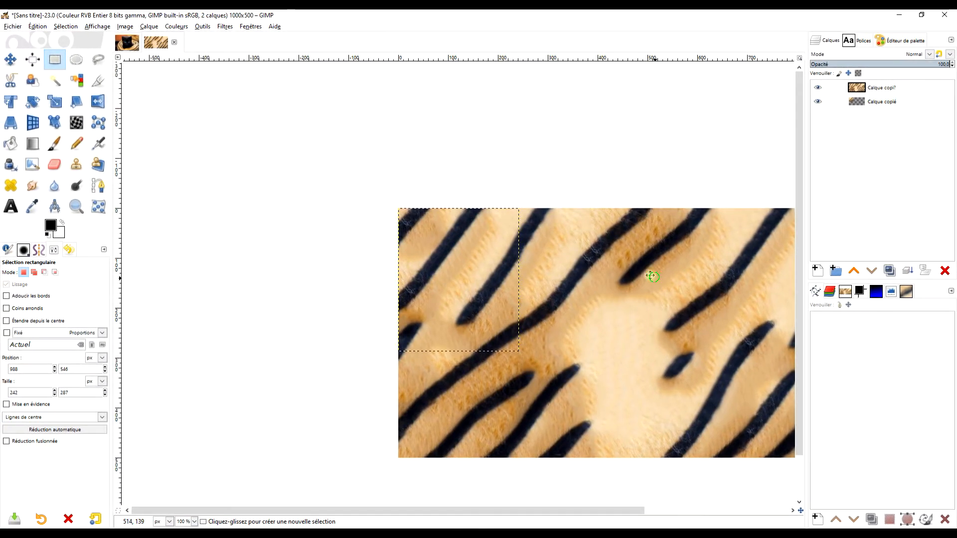
# - Delete the original small patch layer, keeping only the resynthesized stripe texture layer visible
pyautogui.moveTo(657, 280); pyautogui.dragTo(470, 212)
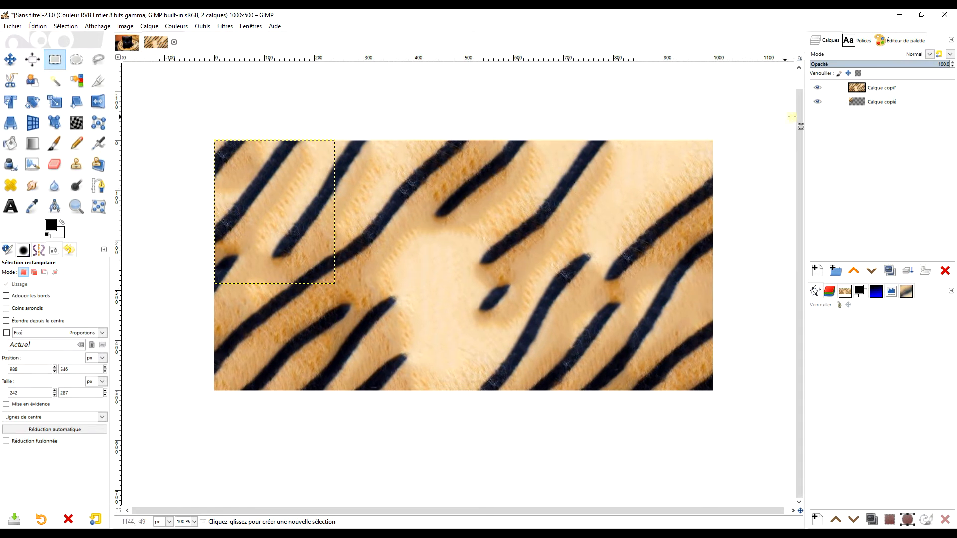
pyautogui.click(879, 103)
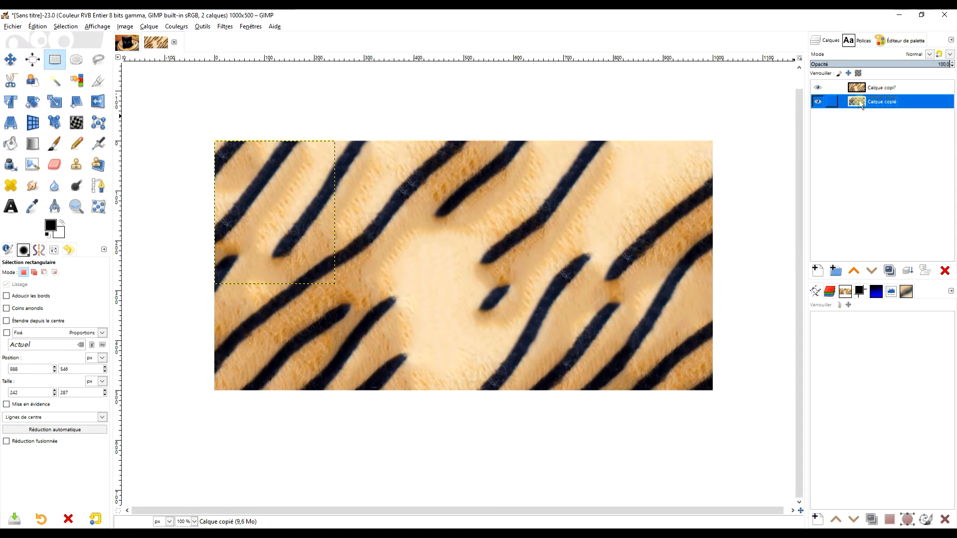
pyautogui.click(817, 87)
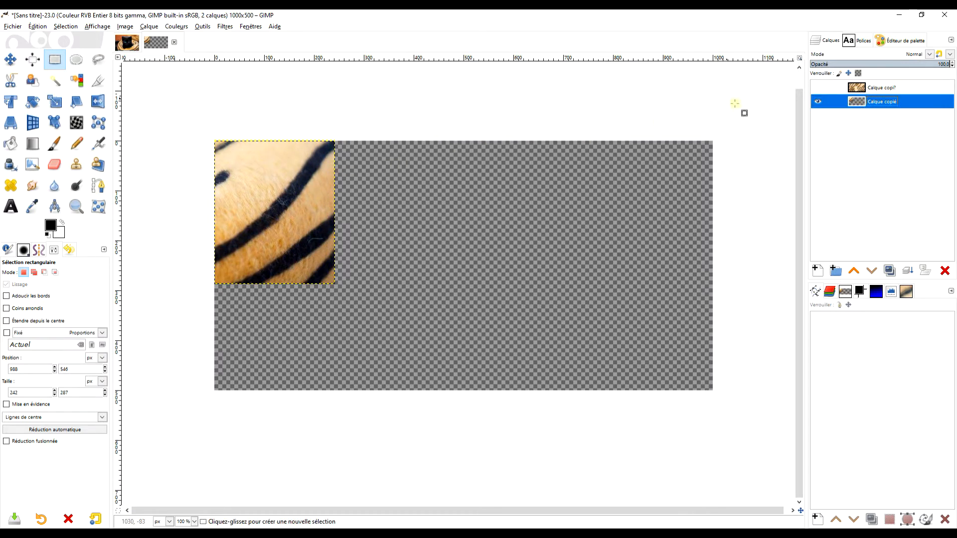
pyautogui.click(946, 271)
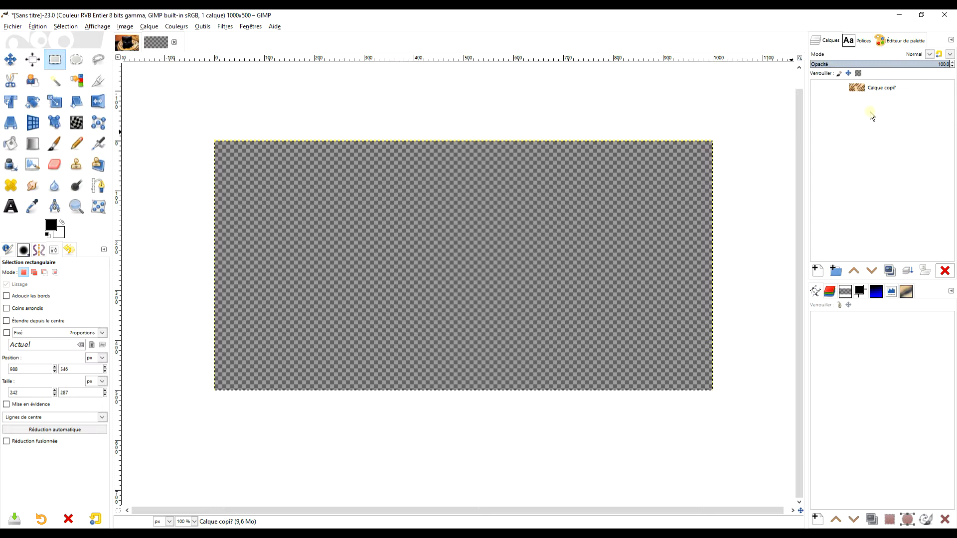
pyautogui.click(818, 88)
pyautogui.hscroll(2, 637, 239)
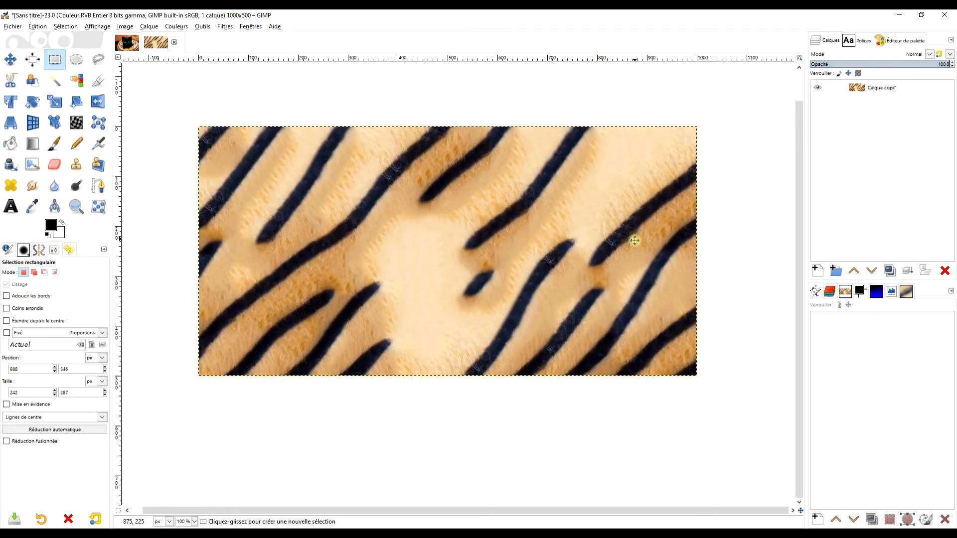
# - Resize the canvas and all layers to 1000 × 1000 px, offsetting the texture 500 px vertically to fill the lower half
pyautogui.click(125, 27)
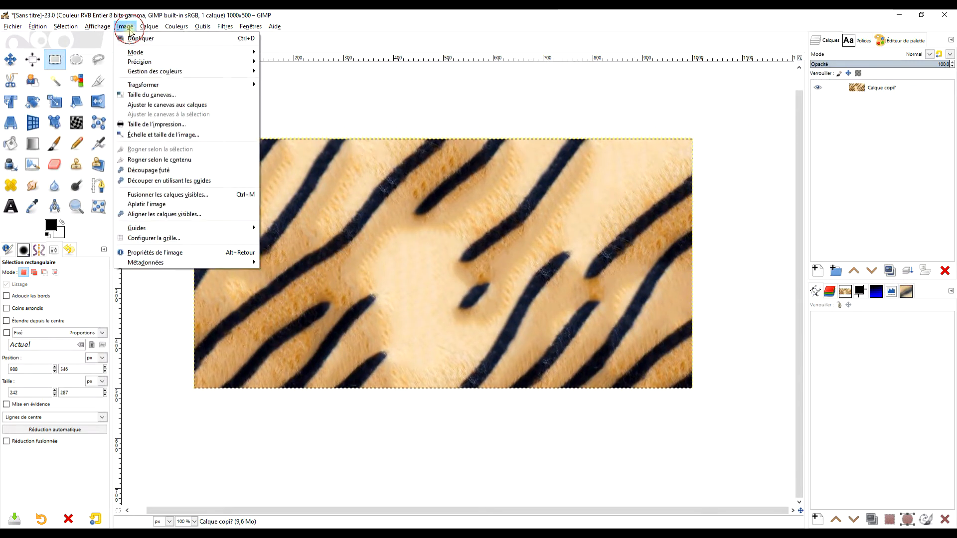
pyautogui.click(188, 94)
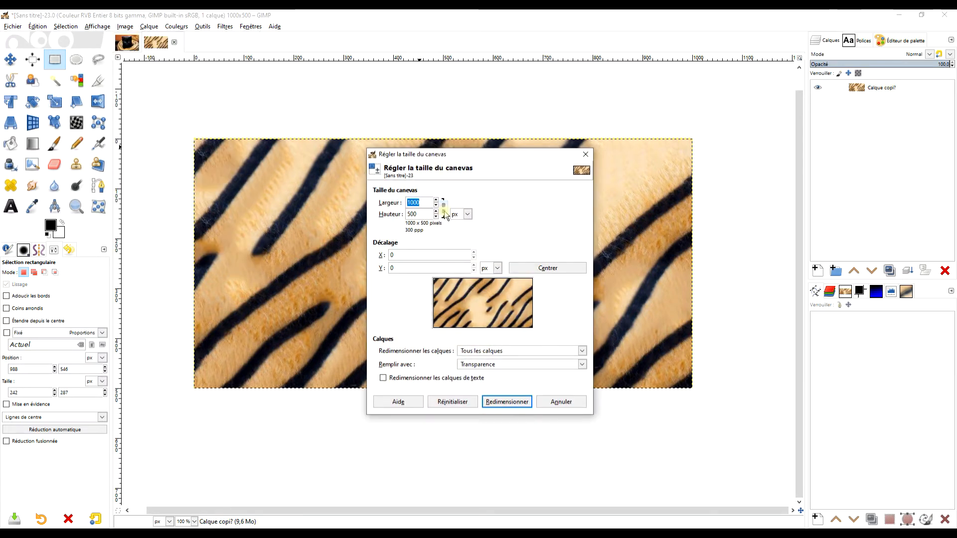
pyautogui.click(418, 213)
pyautogui.write('/')
pyautogui.press('BackSpace')
pyautogui.write('*2')
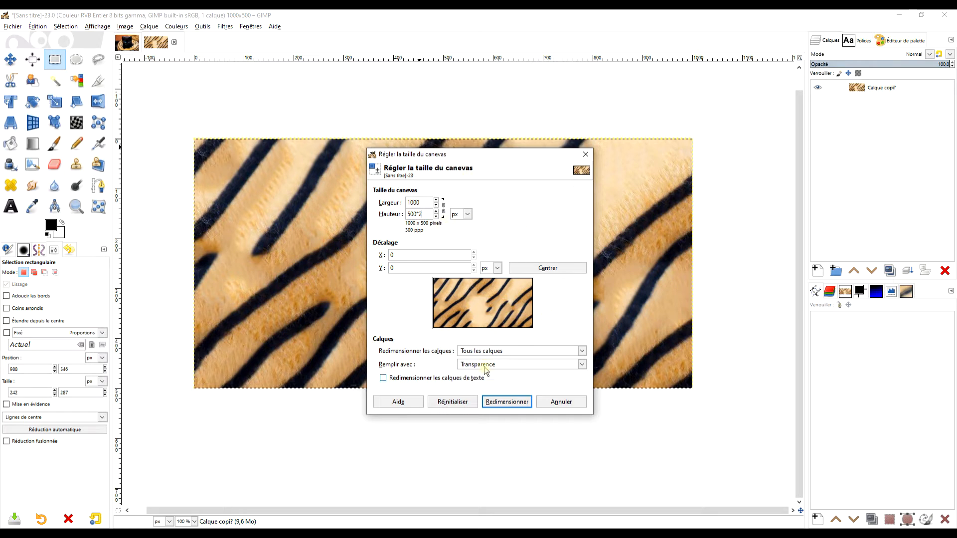
pyautogui.press('Tab')
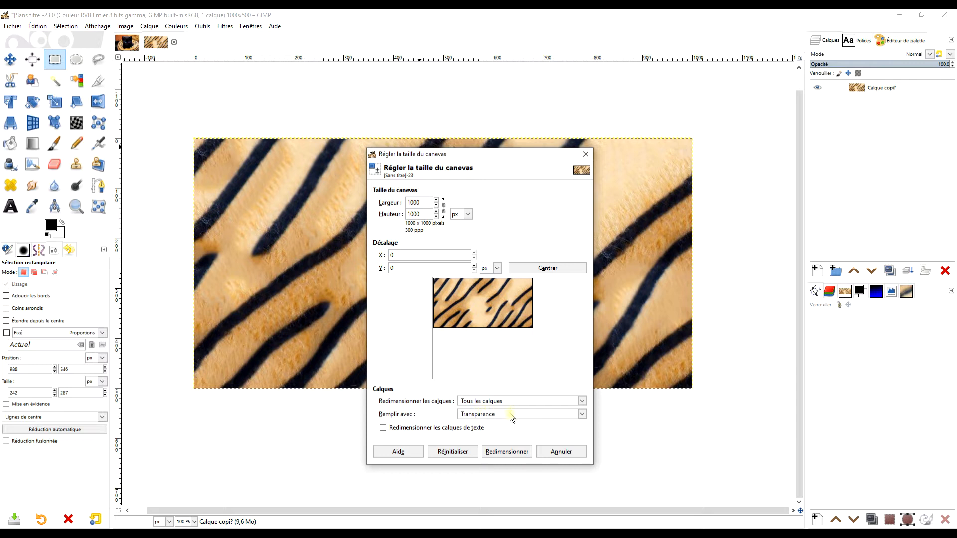
pyautogui.moveTo(493, 298); pyautogui.dragTo(488, 355)
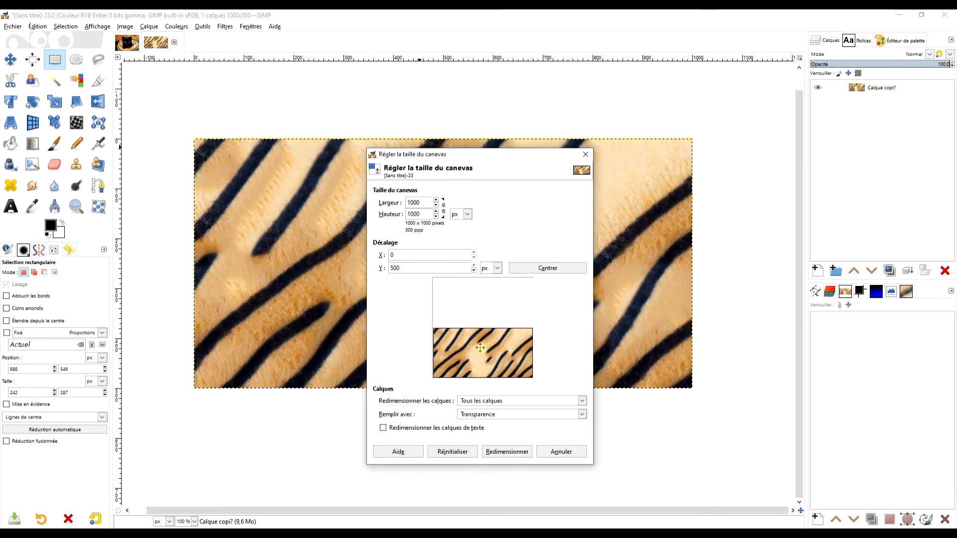
pyautogui.click(513, 452)
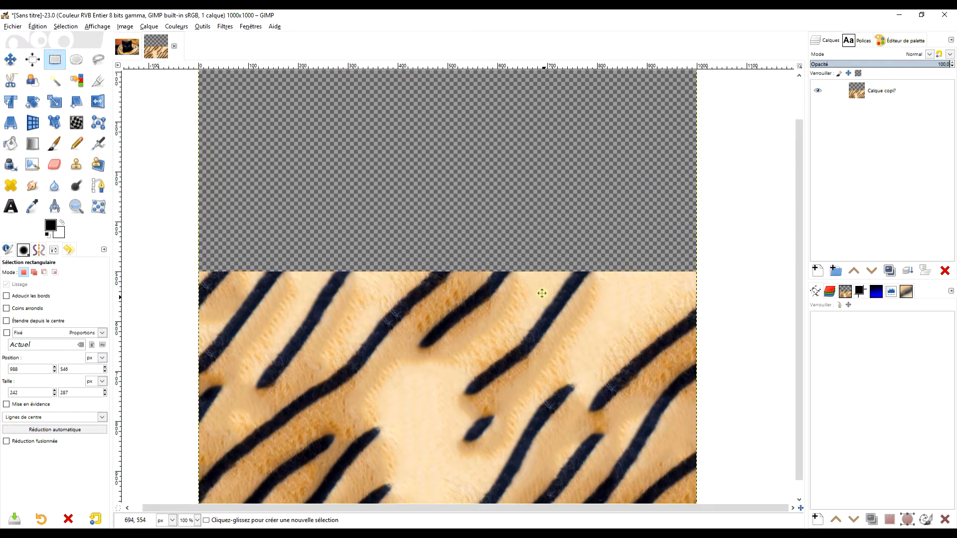
# - Start the Map Object filter (Plaquer sur un objet) on the stripe texture layer and choose Sphère as the target shape
pyautogui.scroll(-1, 521, 252)
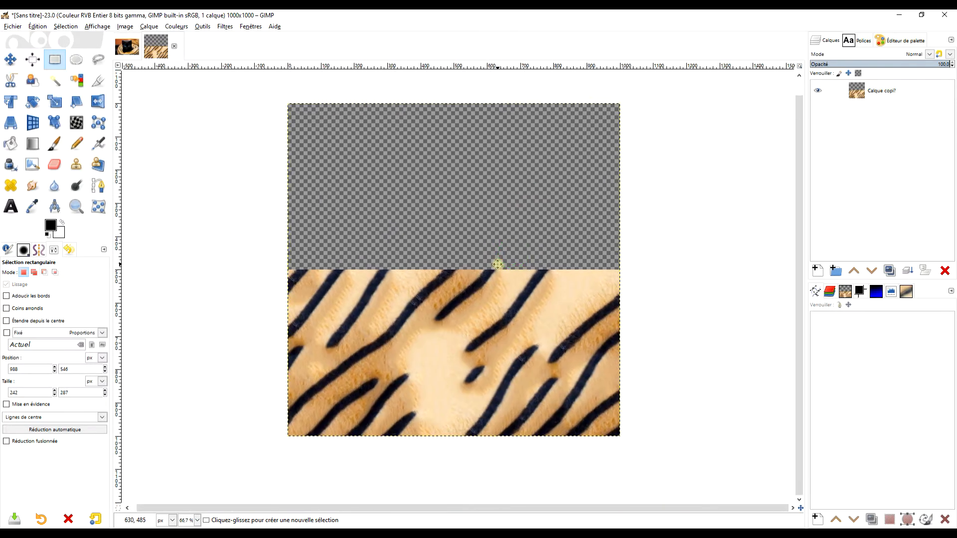
pyautogui.click(225, 26)
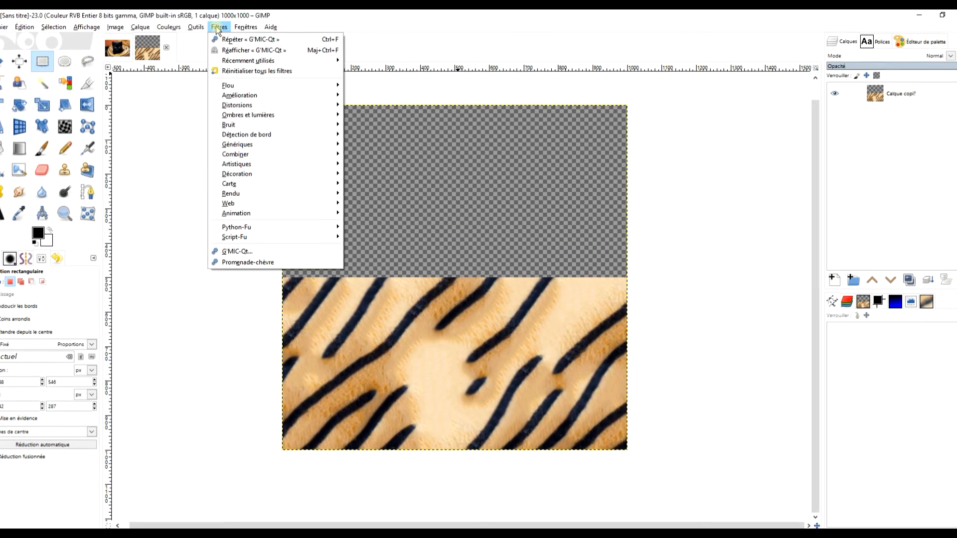
pyautogui.moveTo(280, 186)
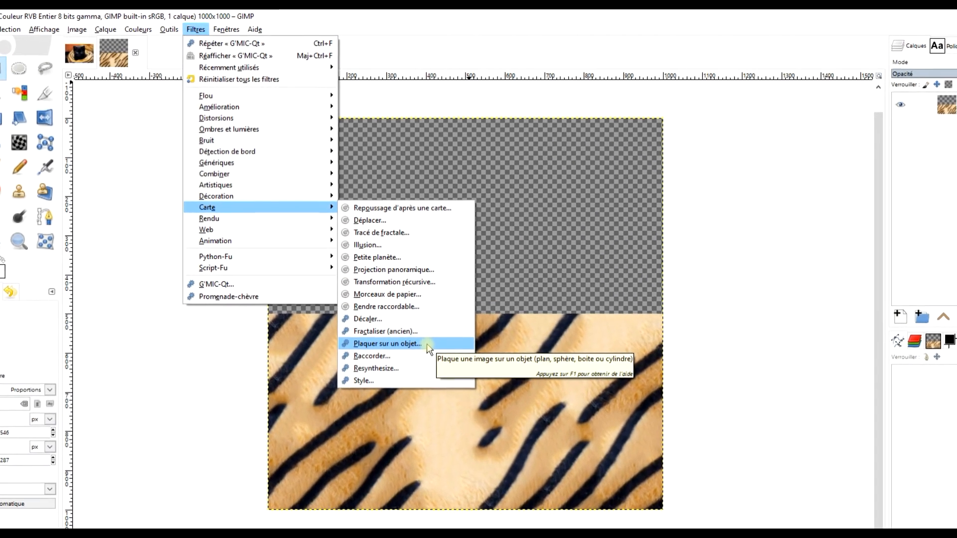
pyautogui.click(426, 328)
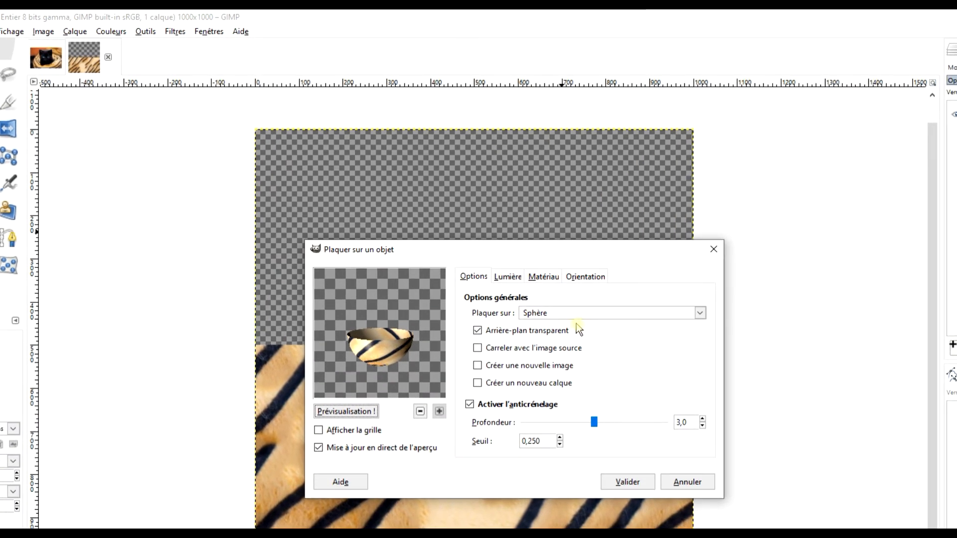
pyautogui.click(574, 316)
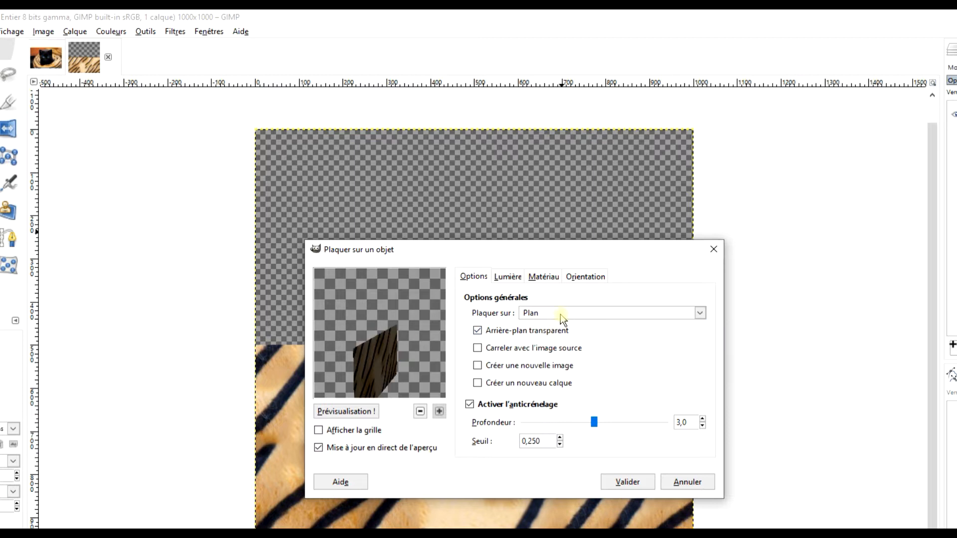
pyautogui.click(560, 314)
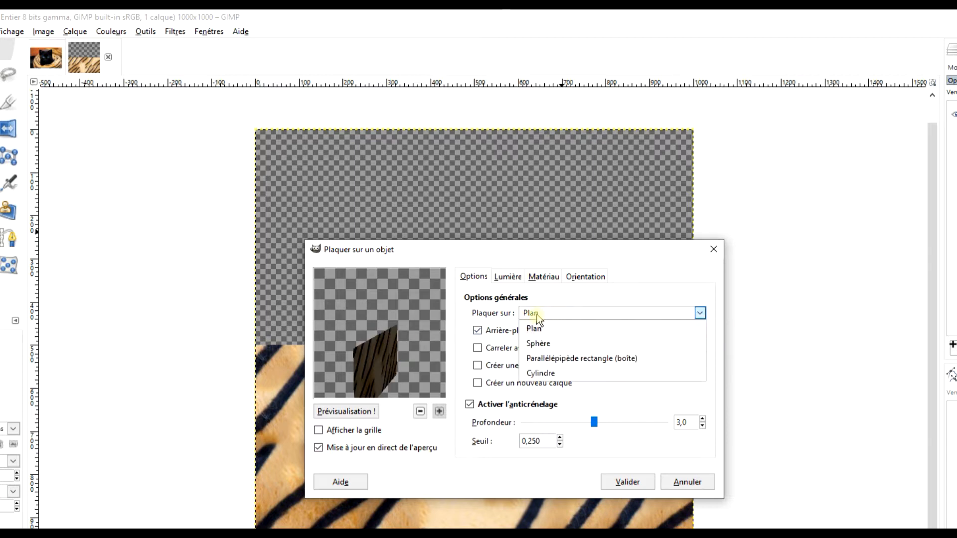
pyautogui.click(557, 345)
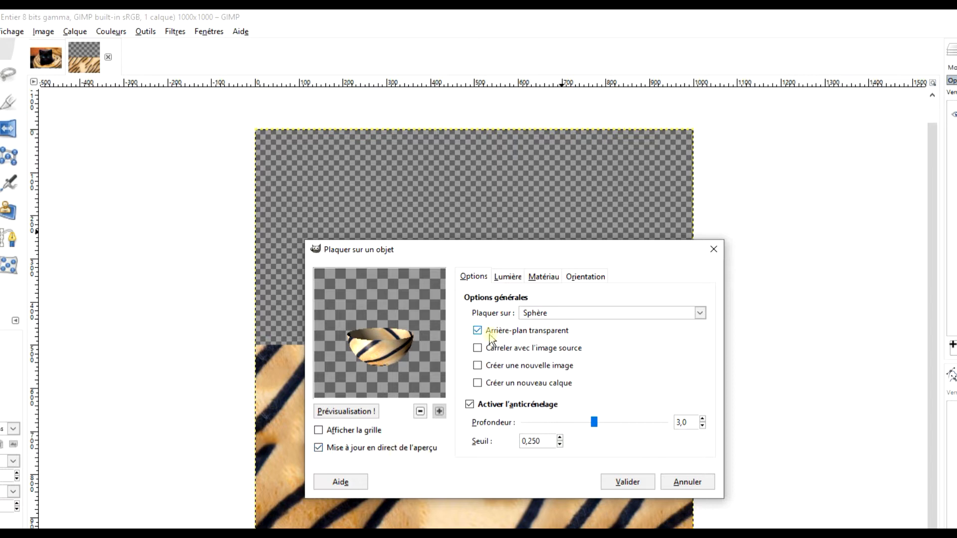
# - Orient the mapped sphere with a Y rotation of 80,2 and a Z rotation of 13,7
pyautogui.click(596, 278)
pyautogui.moveTo(603, 408); pyautogui.dragTo(579, 424)
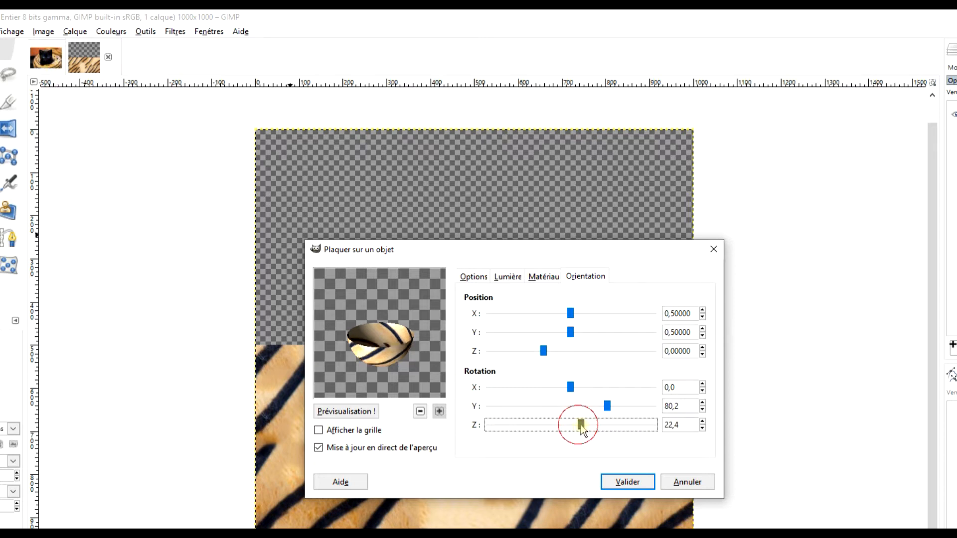
pyautogui.moveTo(579, 425); pyautogui.dragTo(577, 425)
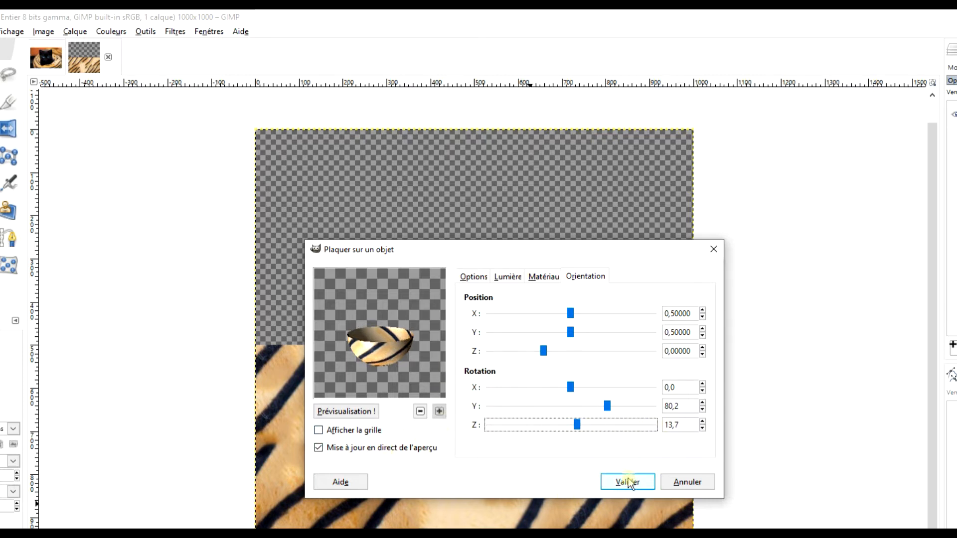
# - Try the mapped bowl without a light source (Pas de lumière), and return the light type to Lumière directionnelle
pyautogui.click(511, 277)
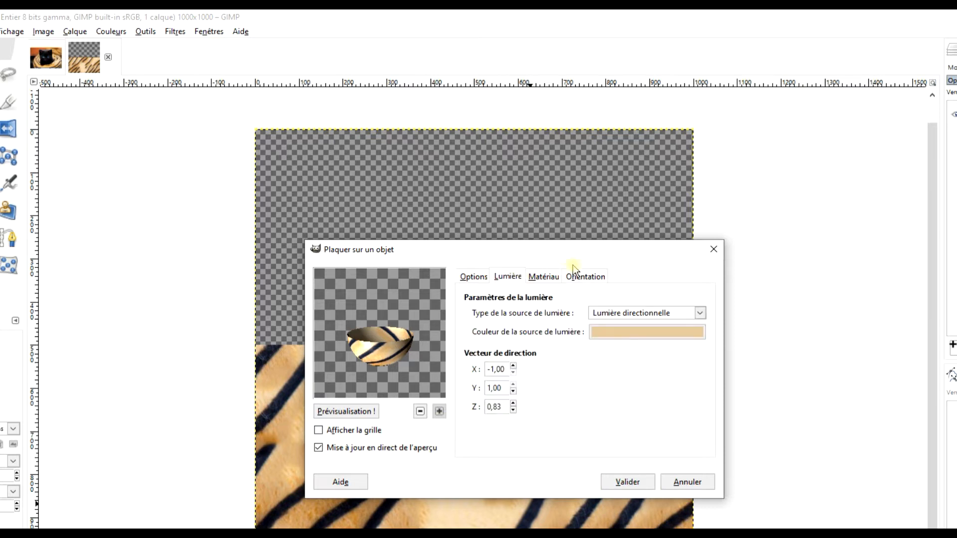
pyautogui.click(648, 313)
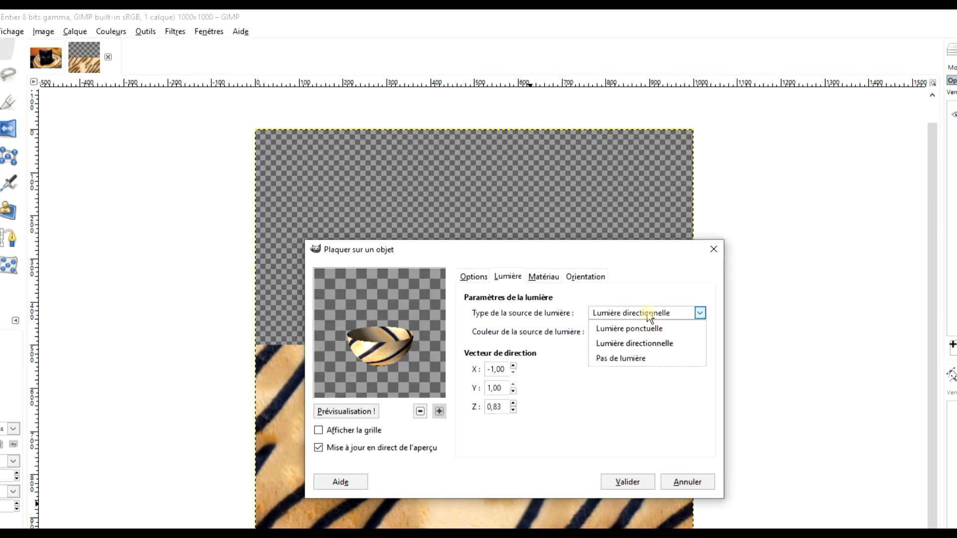
pyautogui.click(640, 359)
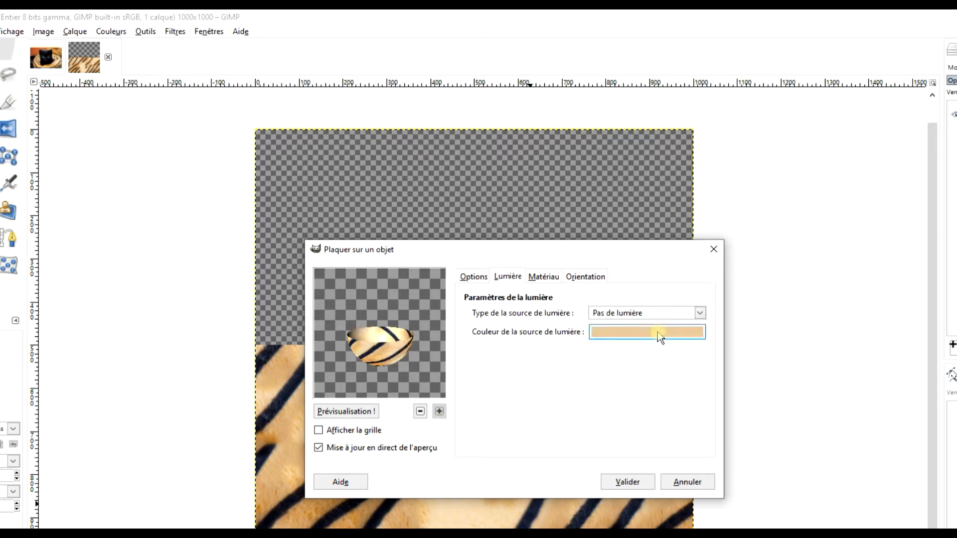
pyautogui.click(633, 315)
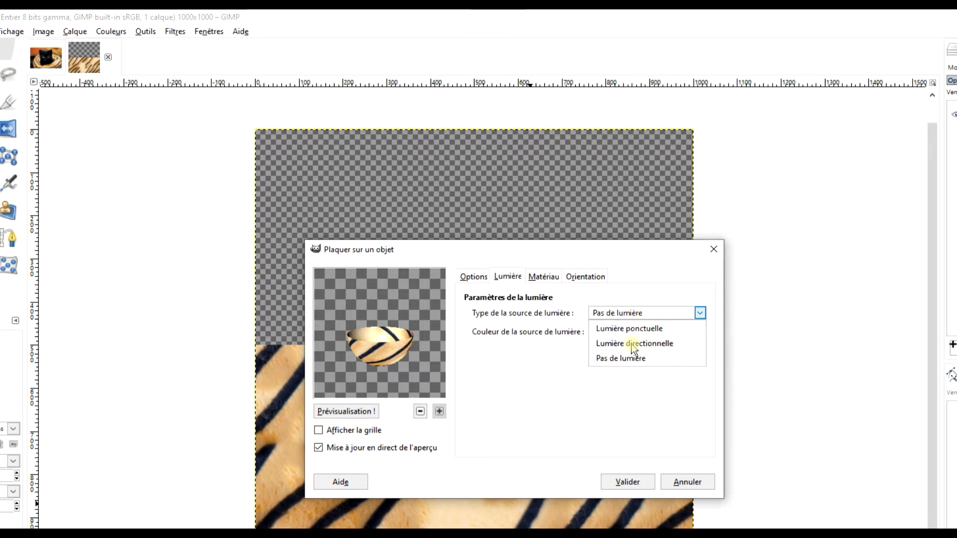
pyautogui.click(631, 344)
# - Set the light's direction vector to Y 0,49 and Z 1,00 and apply the sphere mapping to the texture layer
pyautogui.click(513, 404)
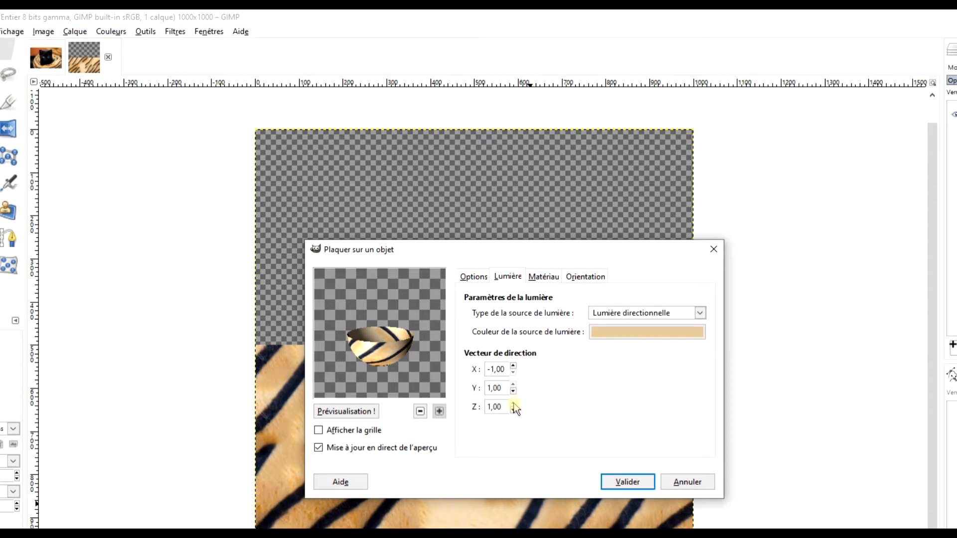
pyautogui.click(514, 412)
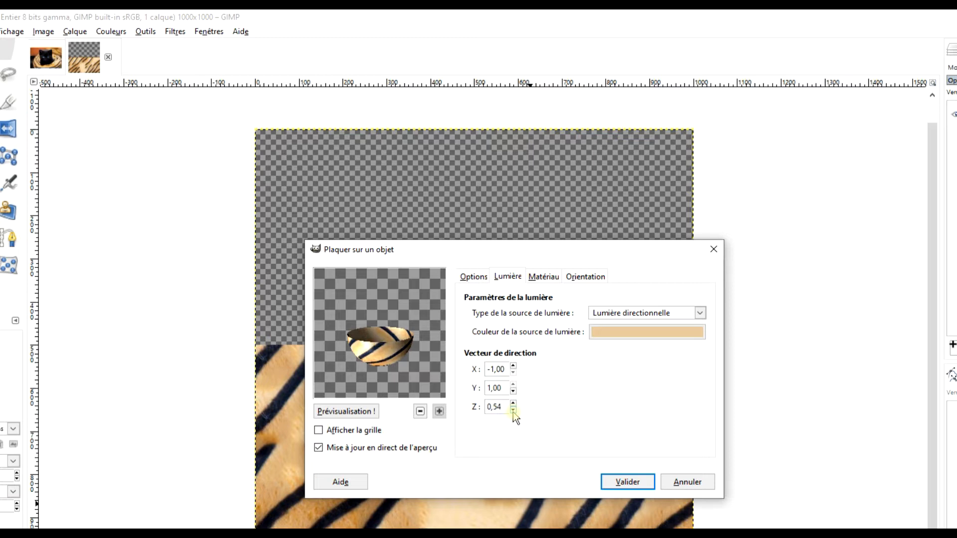
pyautogui.moveTo(513, 412); pyautogui.dragTo(504, 375)
pyautogui.moveTo(494, 341); pyautogui.dragTo(487, 321)
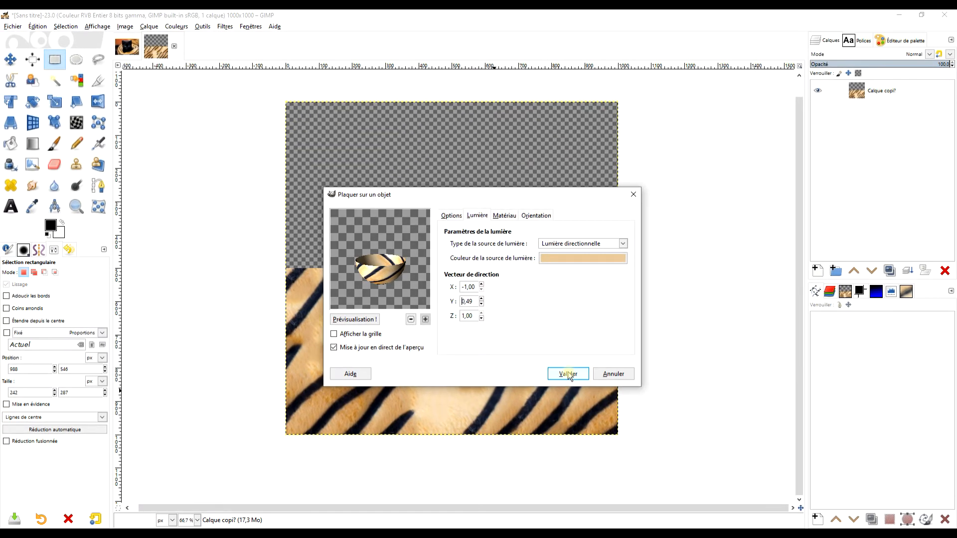
pyautogui.click(569, 374)
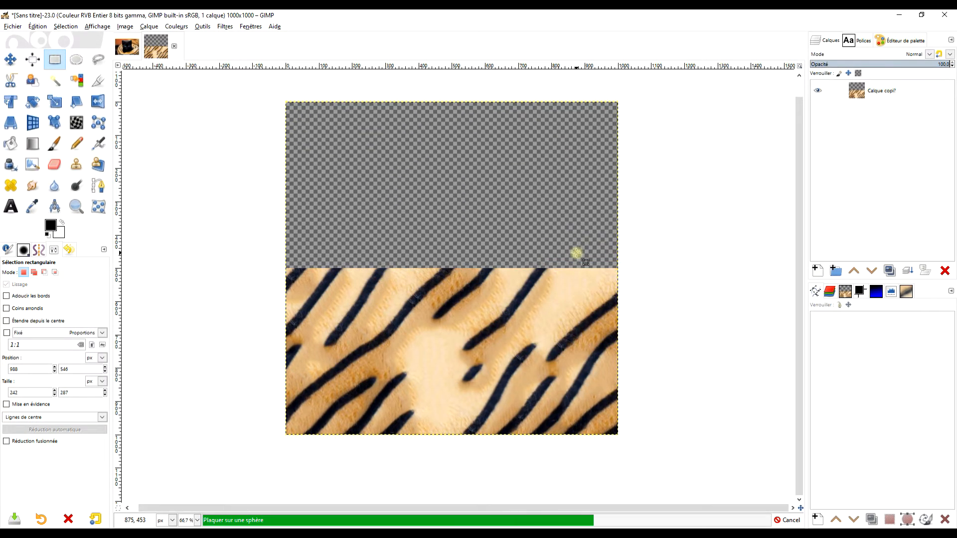
pyautogui.scroll(-2, 597, 203)
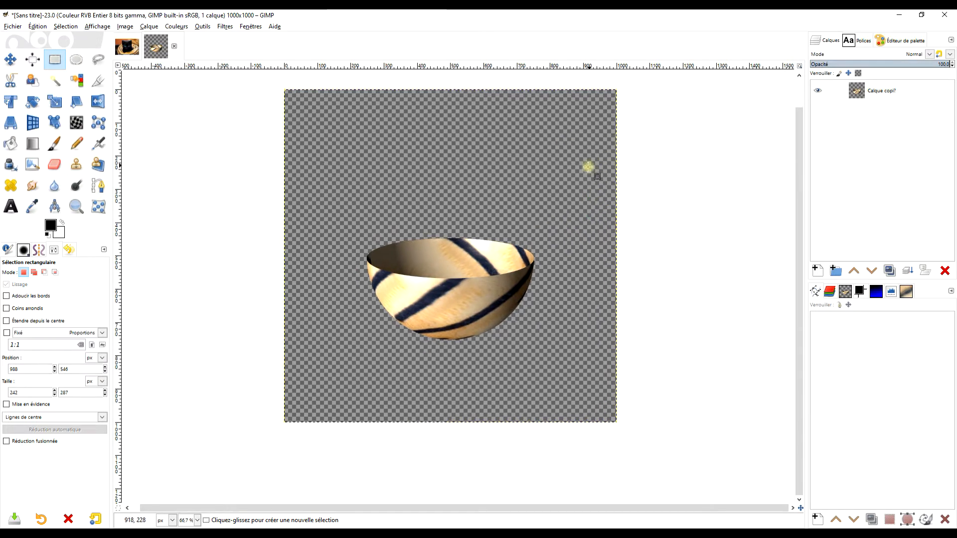
# - Add a transparent 1000 × 1000 px layer named FOND and place it below the bowl layer
pyautogui.click(818, 272)
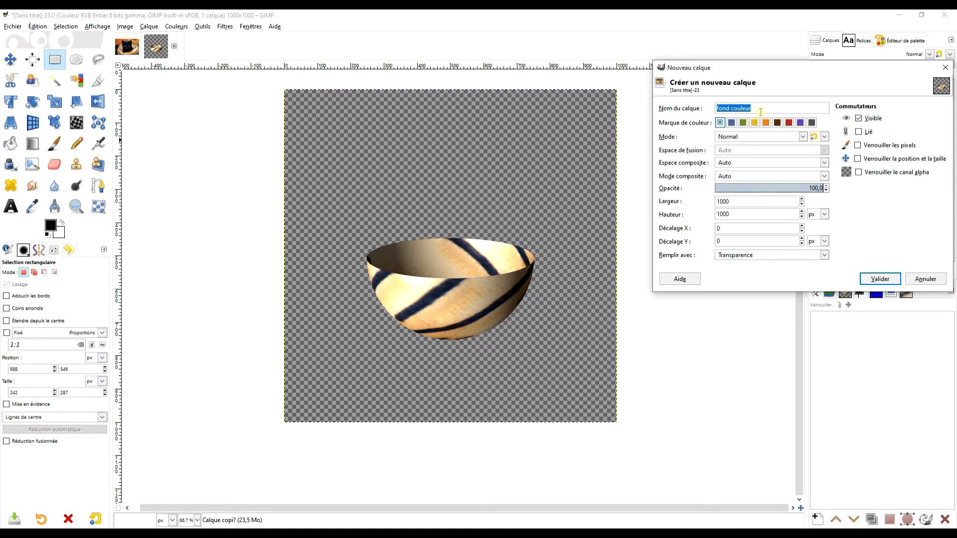
pyautogui.write('FOND')
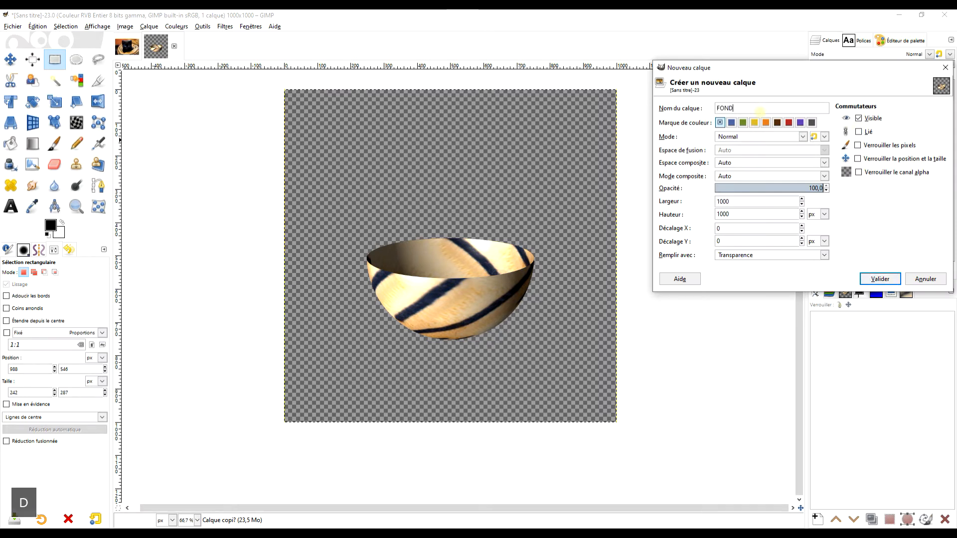
pyautogui.click(880, 279)
pyautogui.click(872, 272)
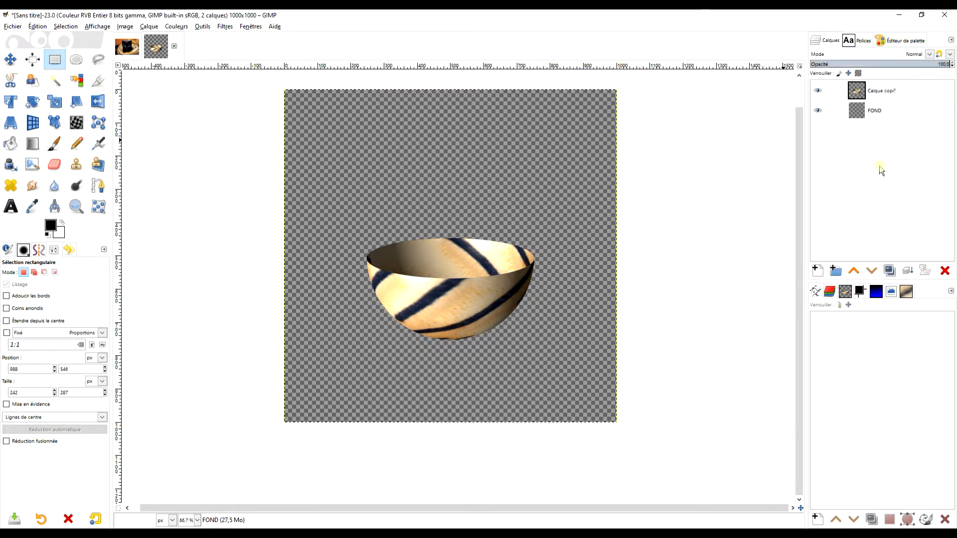
# - Draw a linear Personnalisé gradient about 960 px long on the FOND layer, vertically from black above the bowl to white below the canvas
pyautogui.click(33, 144)
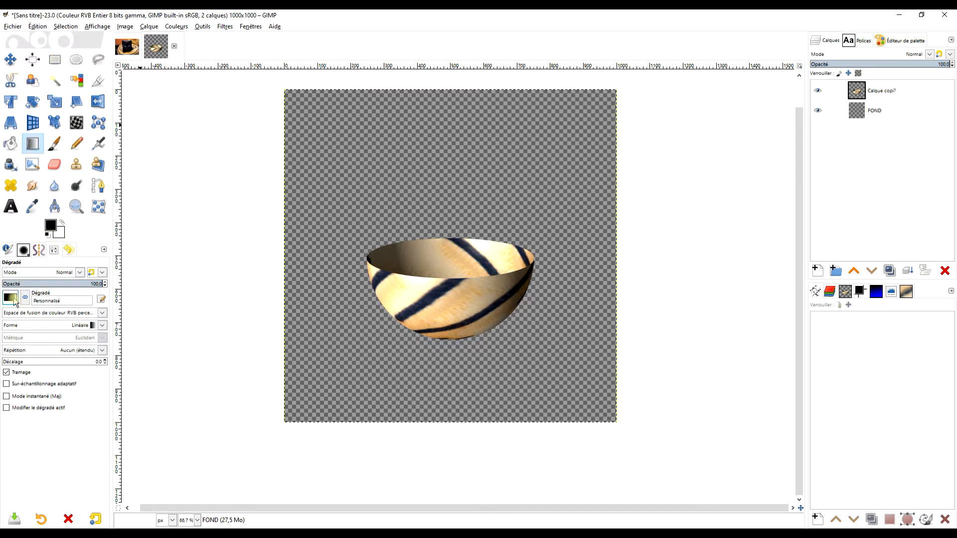
pyautogui.click(10, 298)
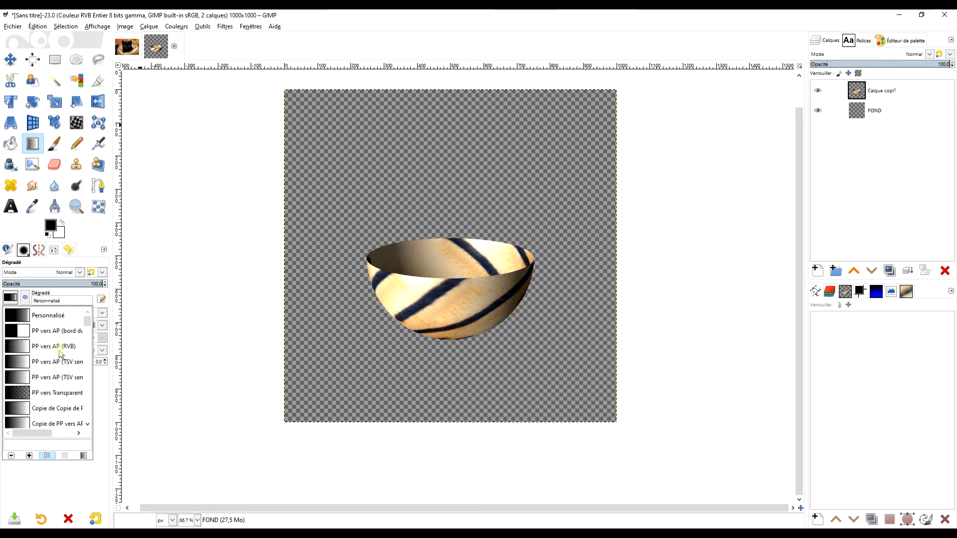
pyautogui.click(87, 248)
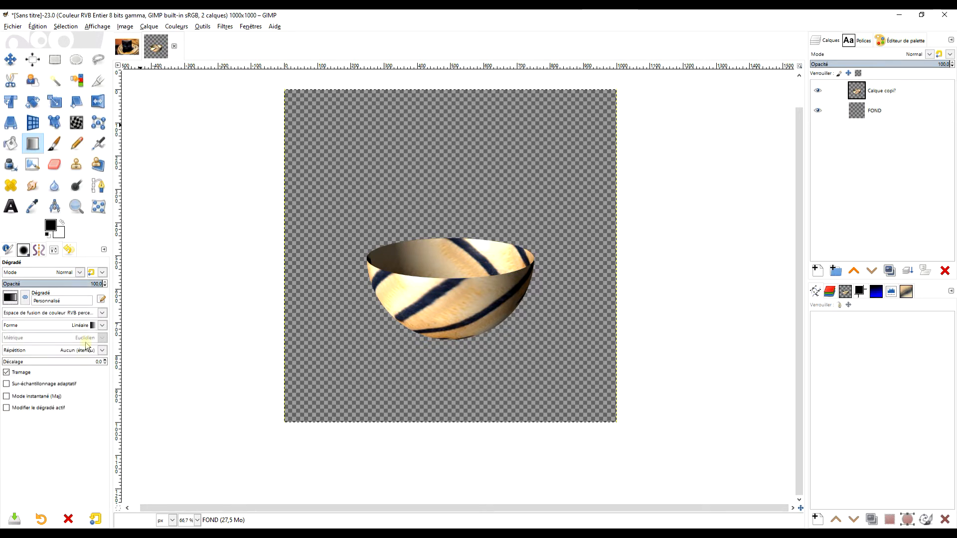
pyautogui.moveTo(533, 163); pyautogui.dragTo(528, 178)
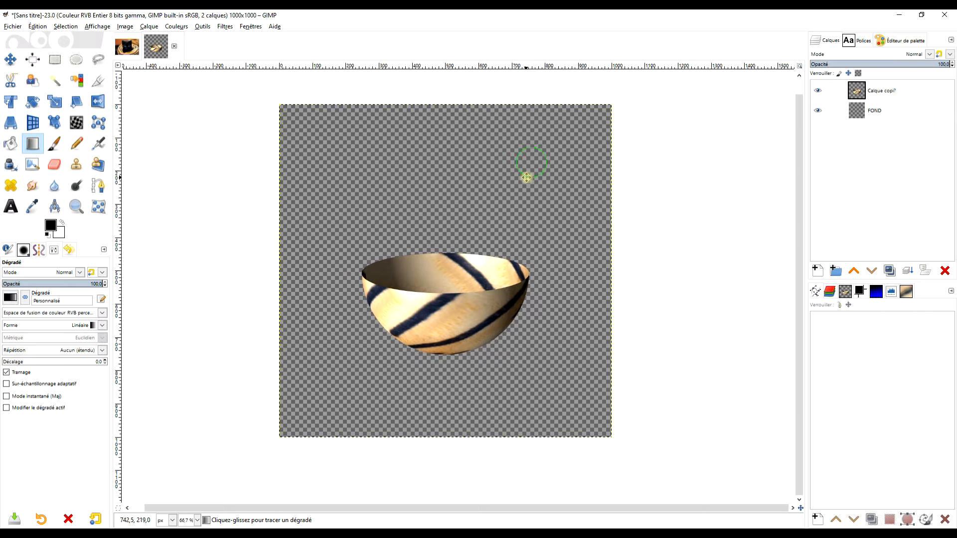
pyautogui.moveTo(442, 128); pyautogui.dragTo(445, 448)
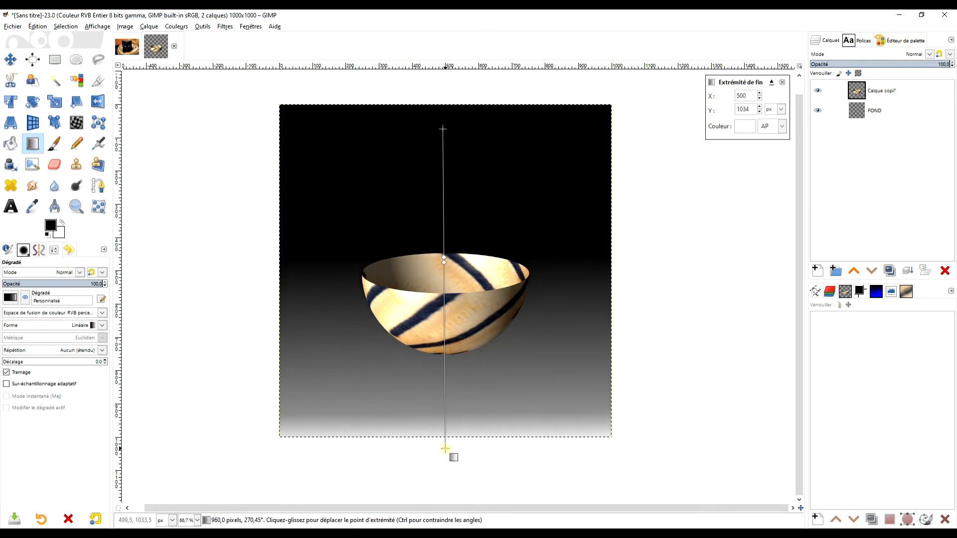
# - Adjust the background gradient's start point to X 500, Y 226 and its end point to X 500, Y 1028, and commit it
pyautogui.moveTo(444, 129); pyautogui.dragTo(439, 202)
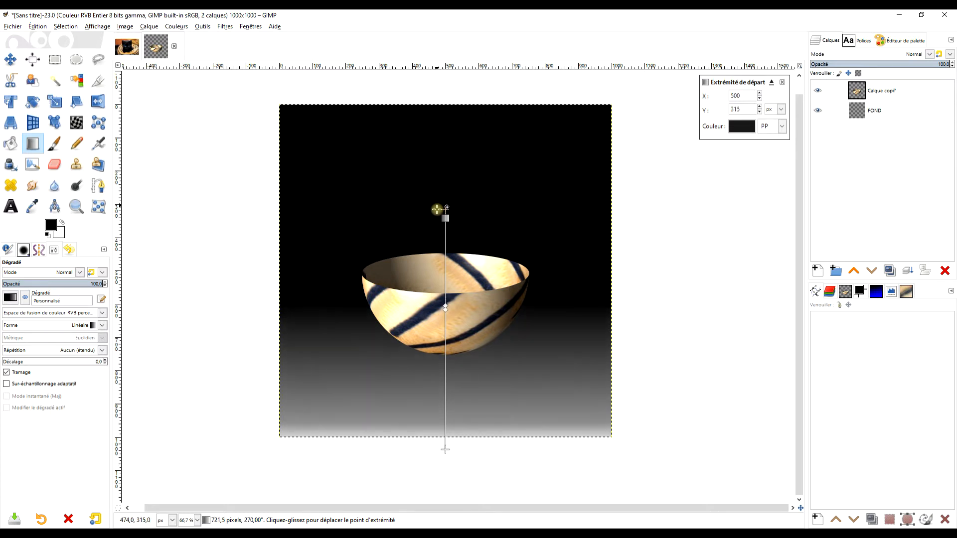
pyautogui.moveTo(439, 198); pyautogui.dragTo(441, 189)
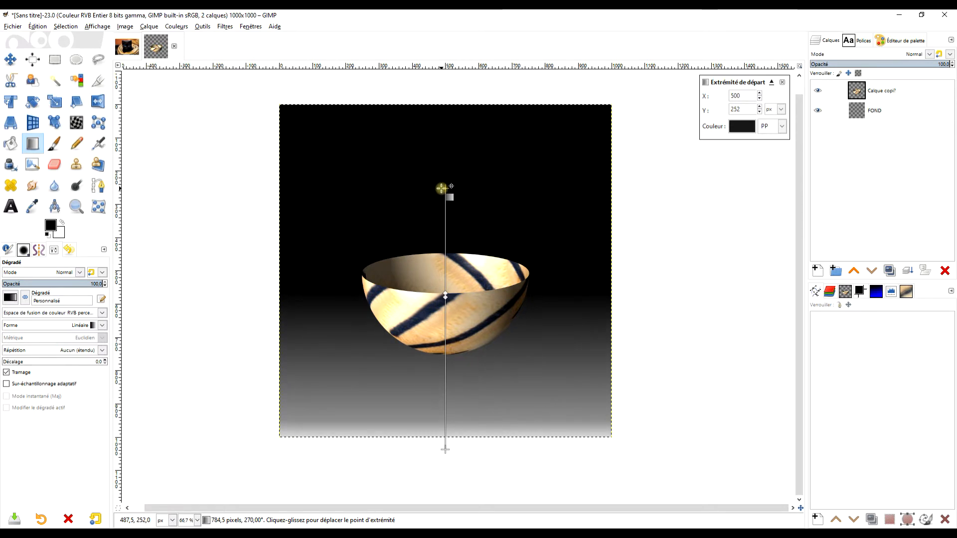
pyautogui.moveTo(446, 450); pyautogui.dragTo(446, 446)
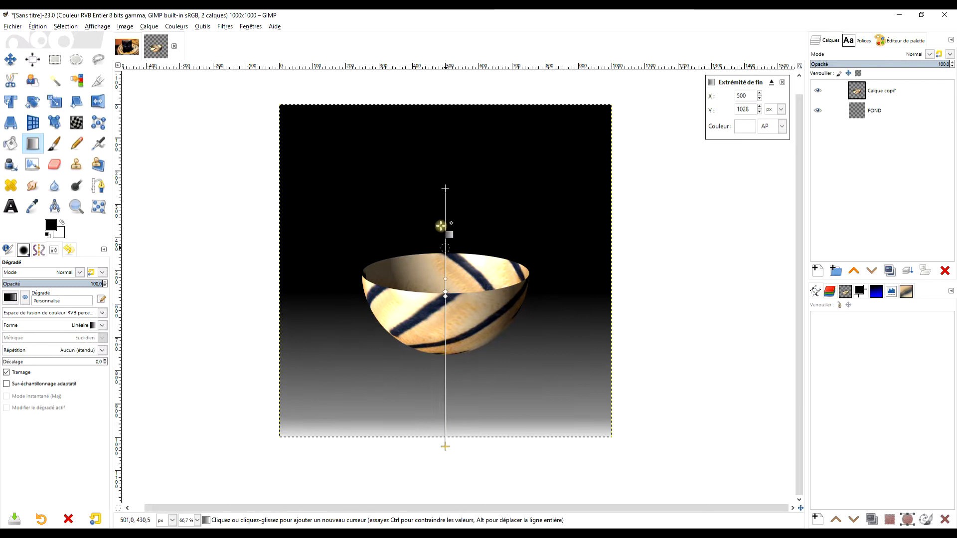
pyautogui.moveTo(446, 190); pyautogui.dragTo(446, 180)
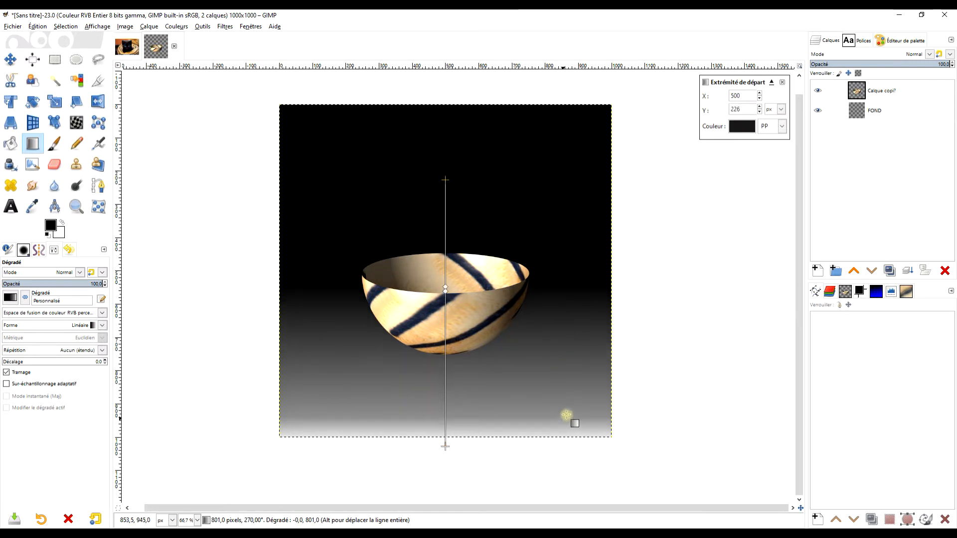
pyautogui.press('Return')
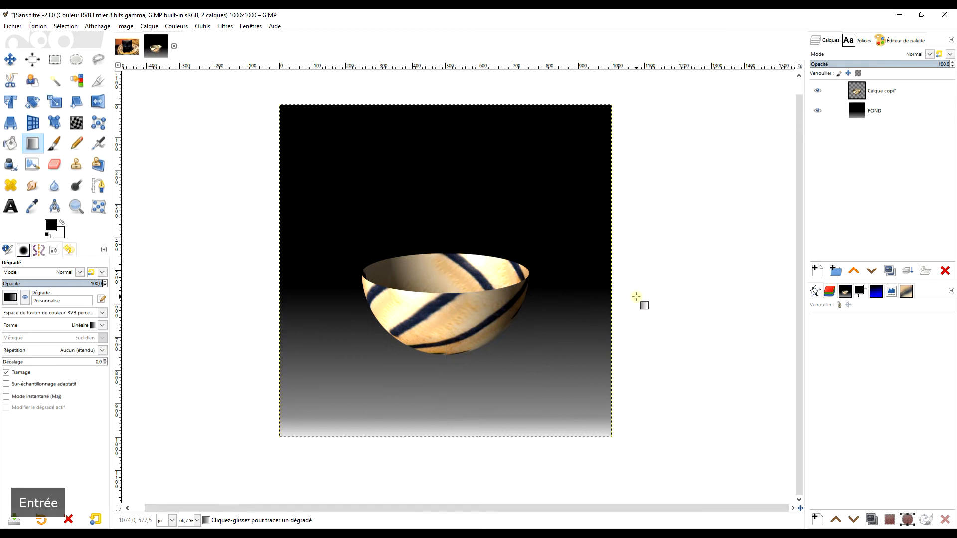
# - Add a transparent 1000 × 1000 px layer named FOND couleur above the FOND layer
pyautogui.click(822, 272)
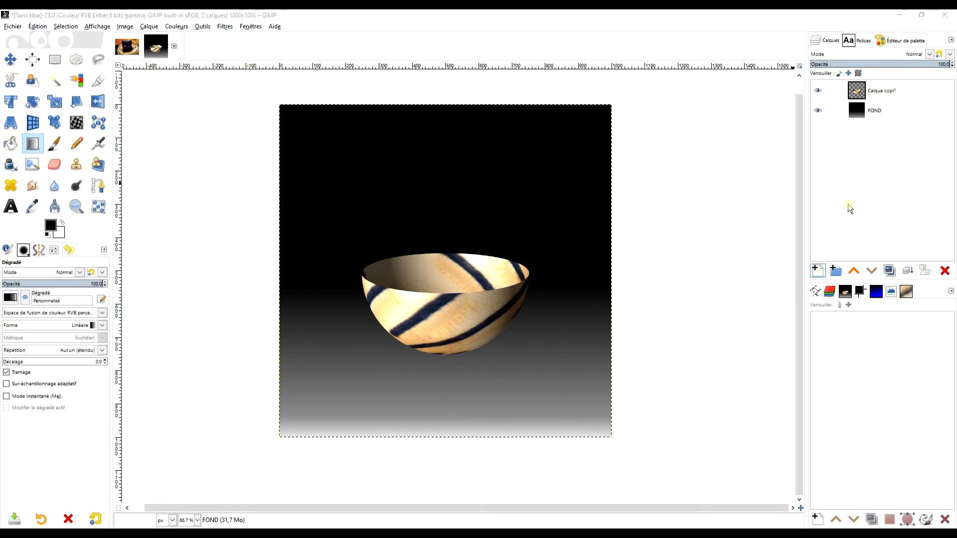
pyautogui.click(757, 167)
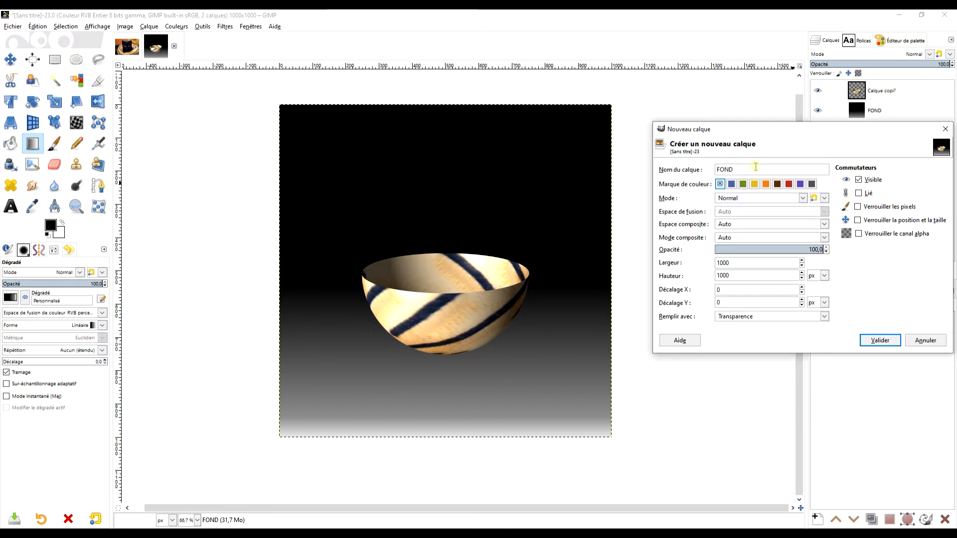
pyautogui.press('capslock')
pyautogui.write('couleur')
pyautogui.click(871, 342)
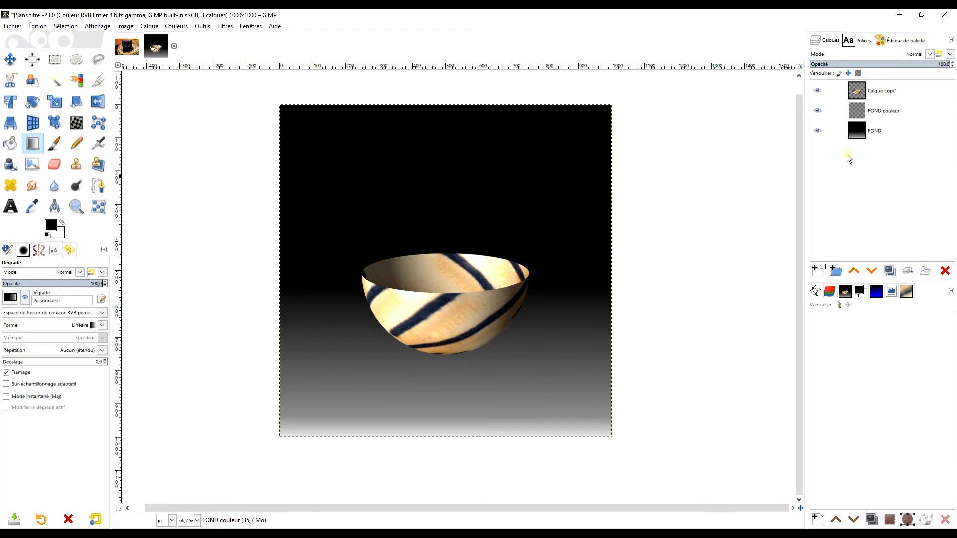
# - Fill the upper part of the FOND couleur layer with blue, using a rectangular selection that reaches down to the bowl's rim
pyautogui.click(54, 60)
pyautogui.moveTo(263, 91); pyautogui.dragTo(650, 286)
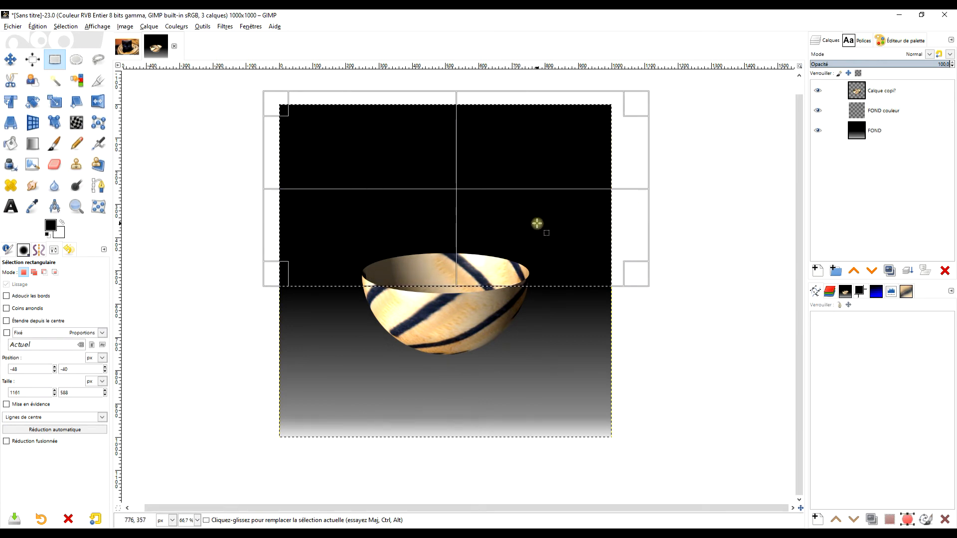
pyautogui.click(50, 225)
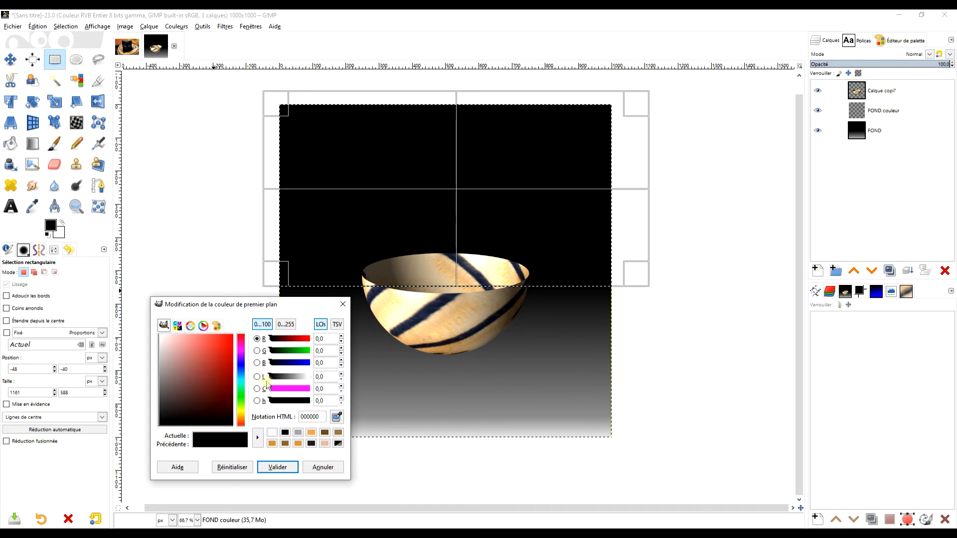
pyautogui.moveTo(240, 372); pyautogui.dragTo(239, 357)
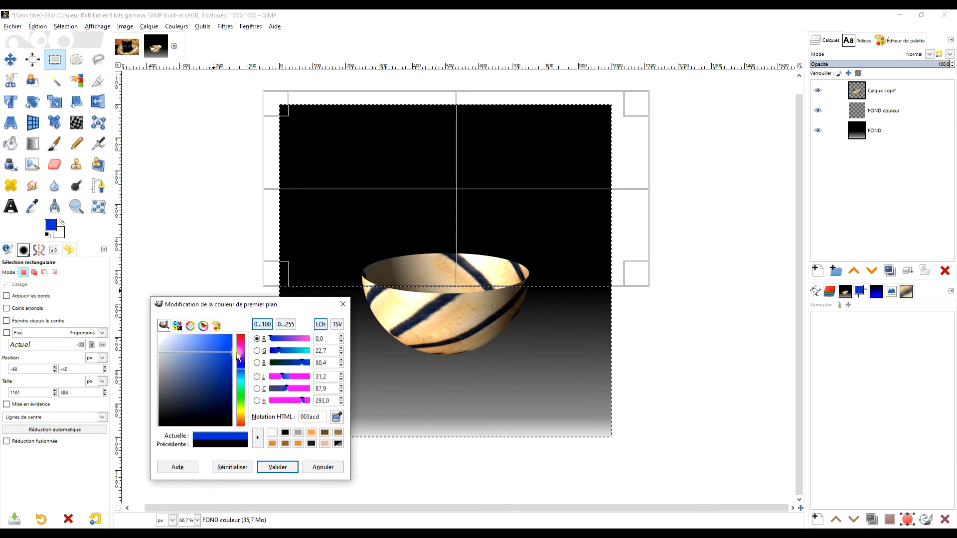
pyautogui.moveTo(229, 438); pyautogui.dragTo(499, 165)
pyautogui.click(344, 303)
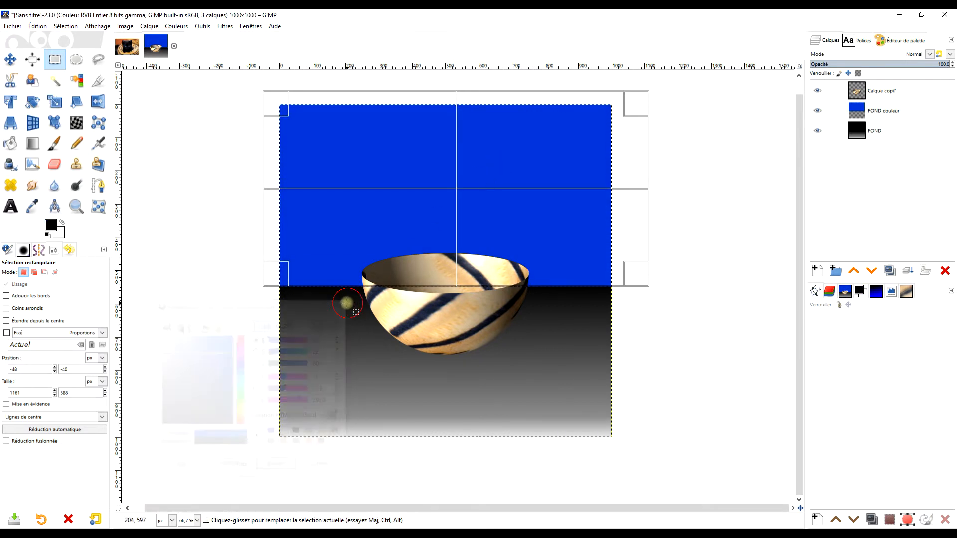
# - Flip the rectangular selection to the lower part of the canvas, about 510 px high from Y 548, and fill it with orange-brown
pyautogui.moveTo(442, 96); pyautogui.dragTo(447, 456)
pyautogui.click(48, 228)
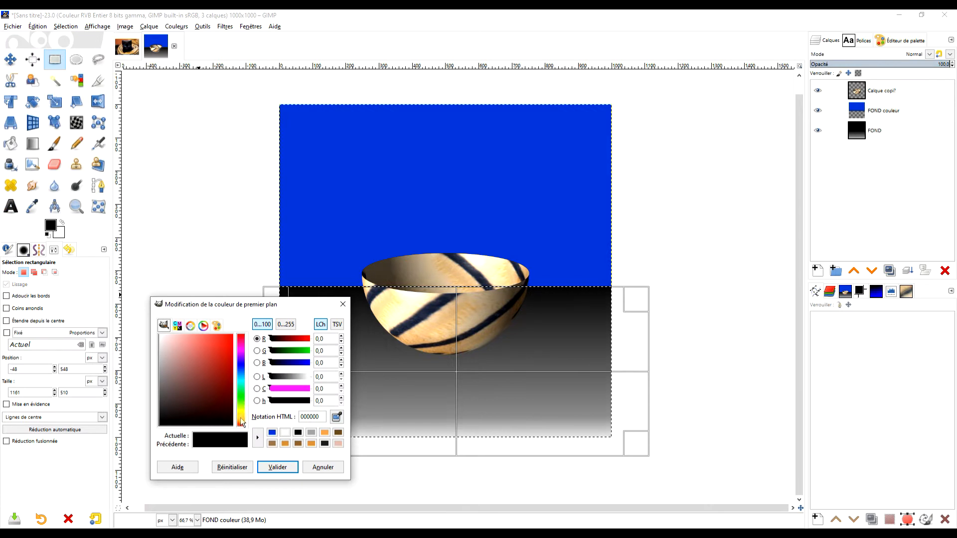
pyautogui.click(242, 421)
pyautogui.moveTo(220, 397); pyautogui.dragTo(227, 366)
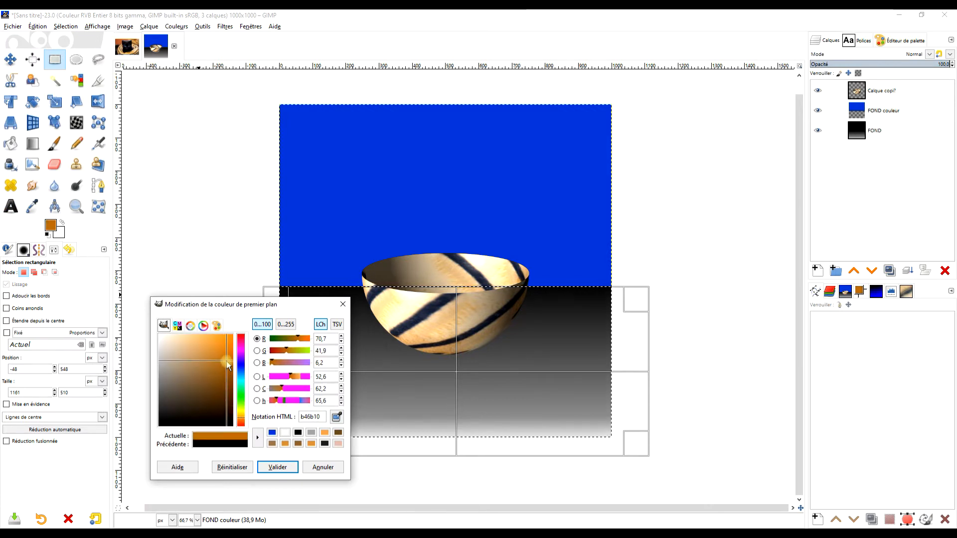
pyautogui.moveTo(229, 433); pyautogui.dragTo(573, 337)
pyautogui.click(340, 307)
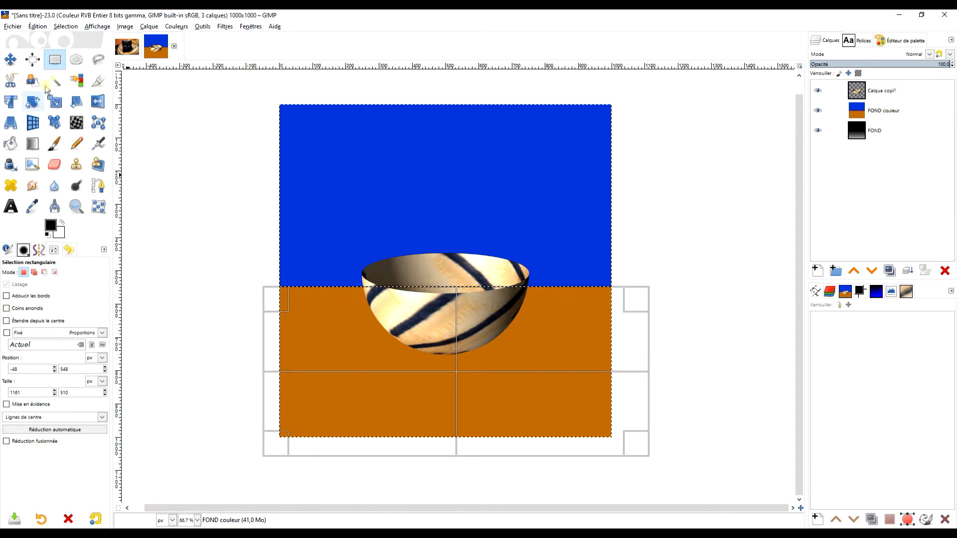
# - Set the FOND couleur layer's blend mode to Fusion de grain and clear the selection
pyautogui.click(925, 54)
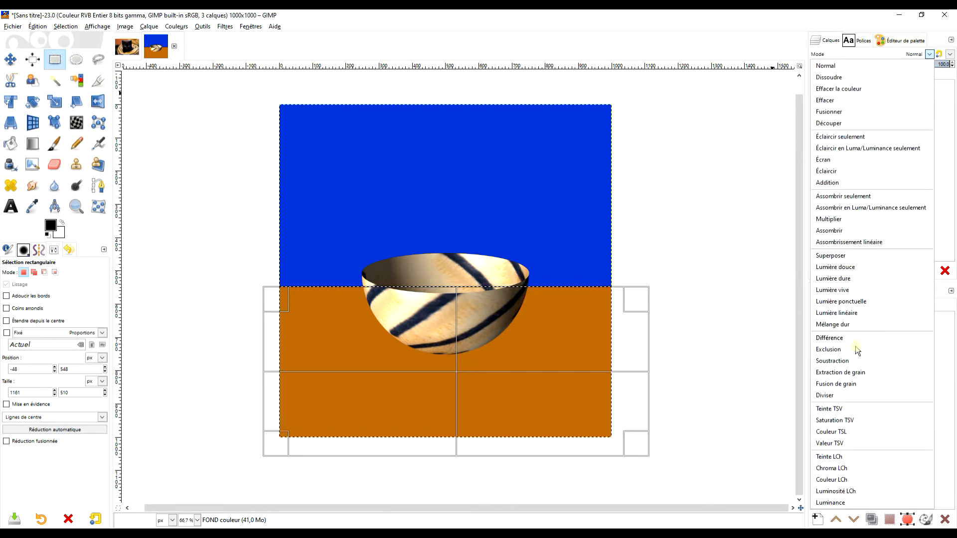
pyautogui.click(853, 390)
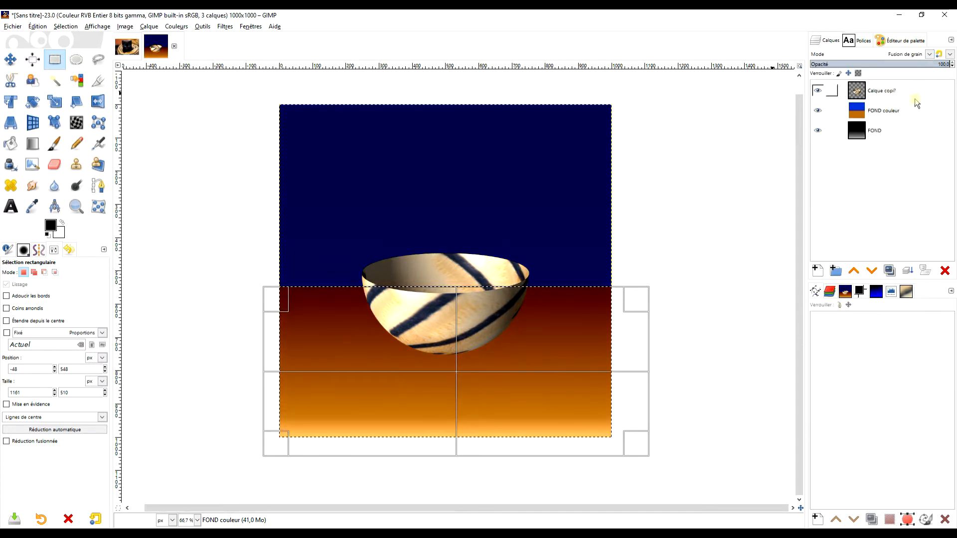
pyautogui.click(662, 265)
pyautogui.click(875, 110)
pyautogui.moveTo(678, 295)
pyautogui.mouseDown()
pyautogui.moveTo(669, 269)
pyautogui.moveTo(673, 290)
pyautogui.mouseUp()
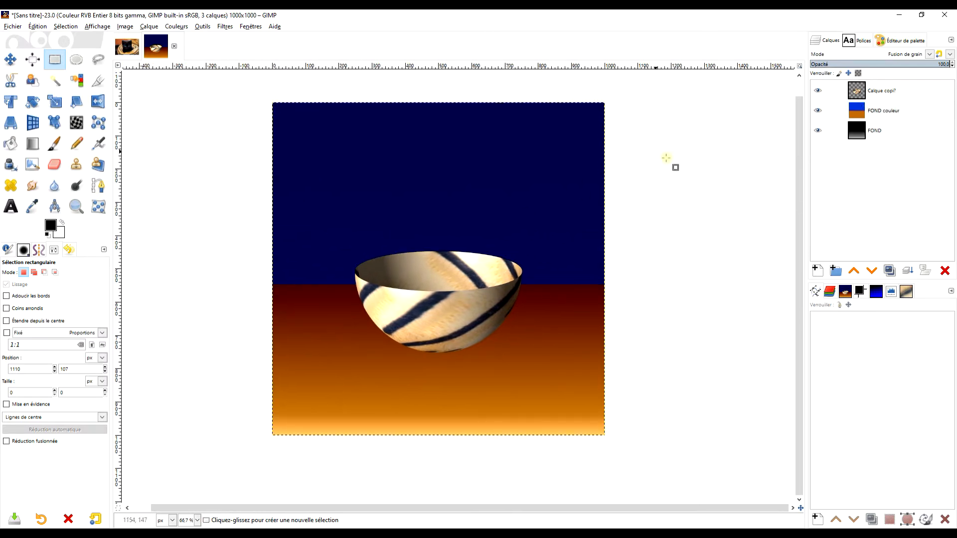
# - Select FOND couleur's orange area by contiguous colour and apply Teinte-Saturation with hue 15.1, lightness -35.3 and saturation -16.2
pyautogui.click(866, 102)
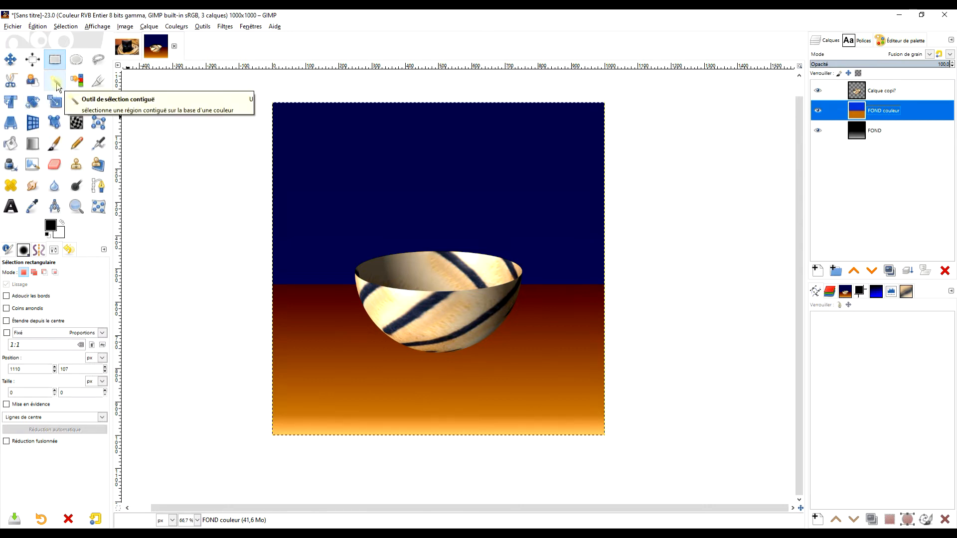
pyautogui.click(57, 84)
pyautogui.moveTo(542, 332); pyautogui.dragTo(542, 332)
pyautogui.click(853, 118)
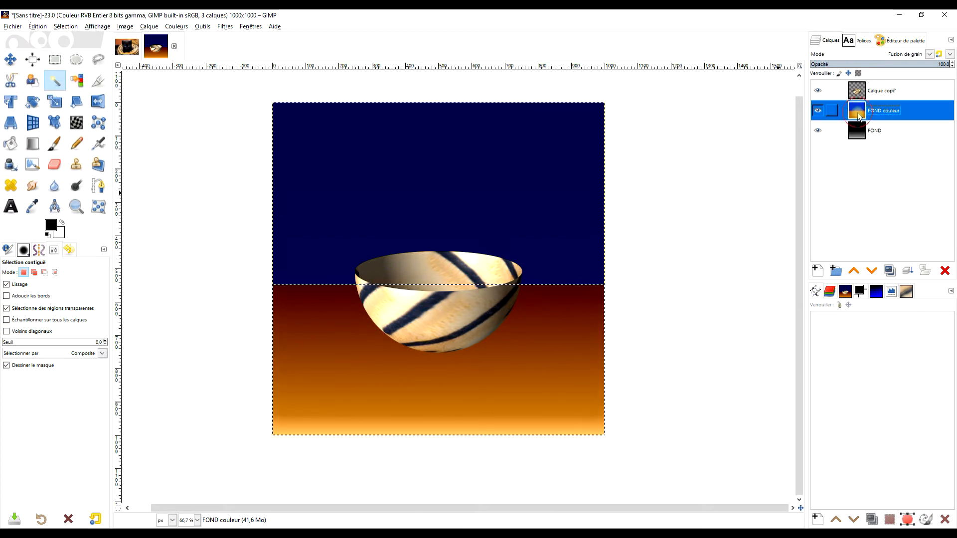
pyautogui.click(149, 27)
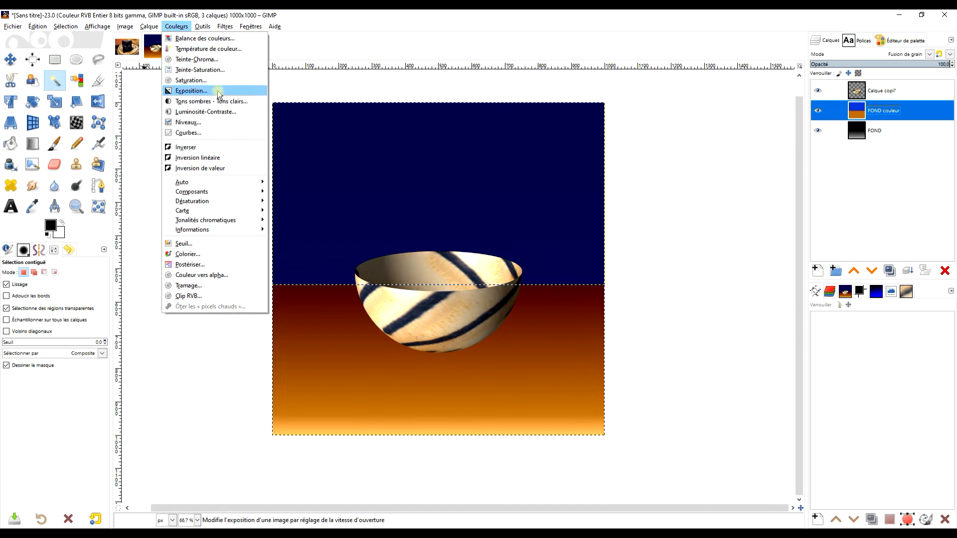
pyautogui.click(221, 70)
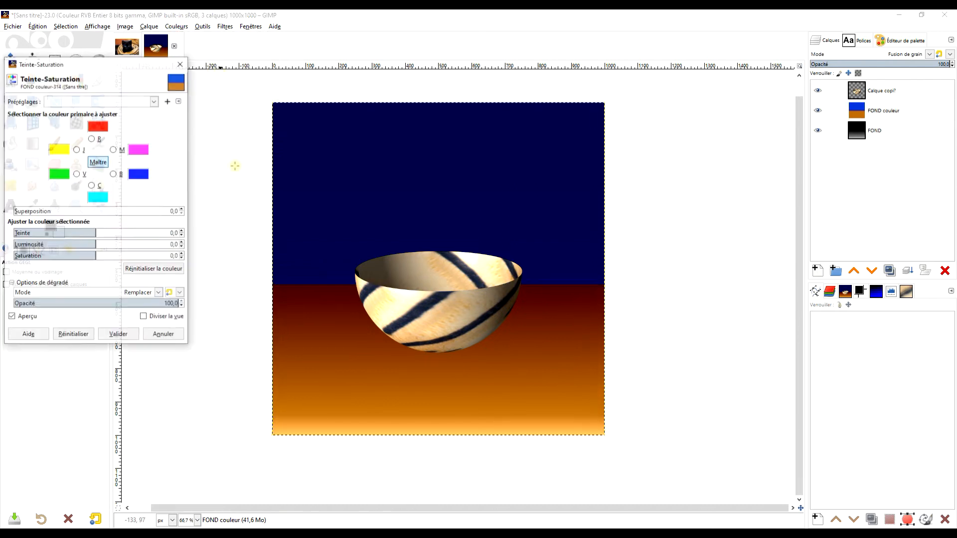
pyautogui.moveTo(95, 232); pyautogui.dragTo(89, 234)
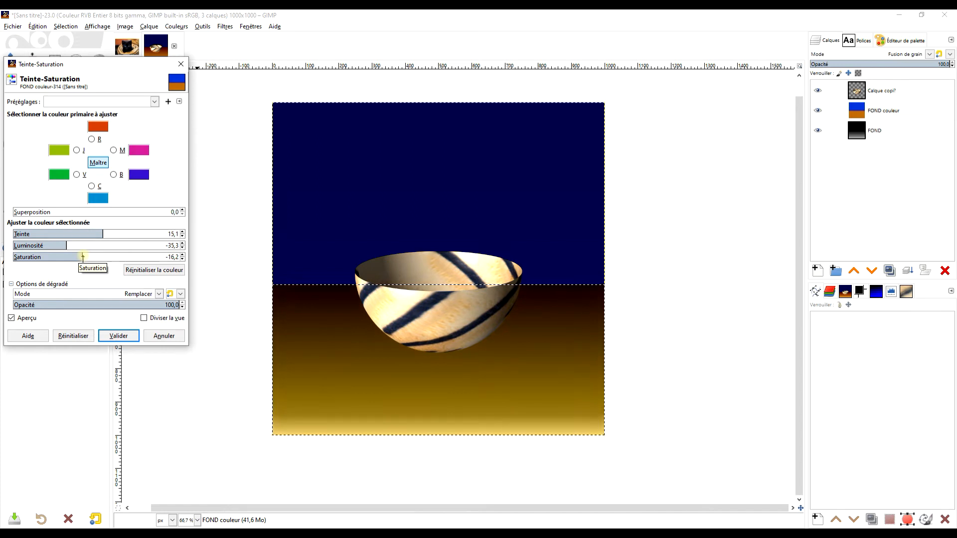
pyautogui.click(122, 336)
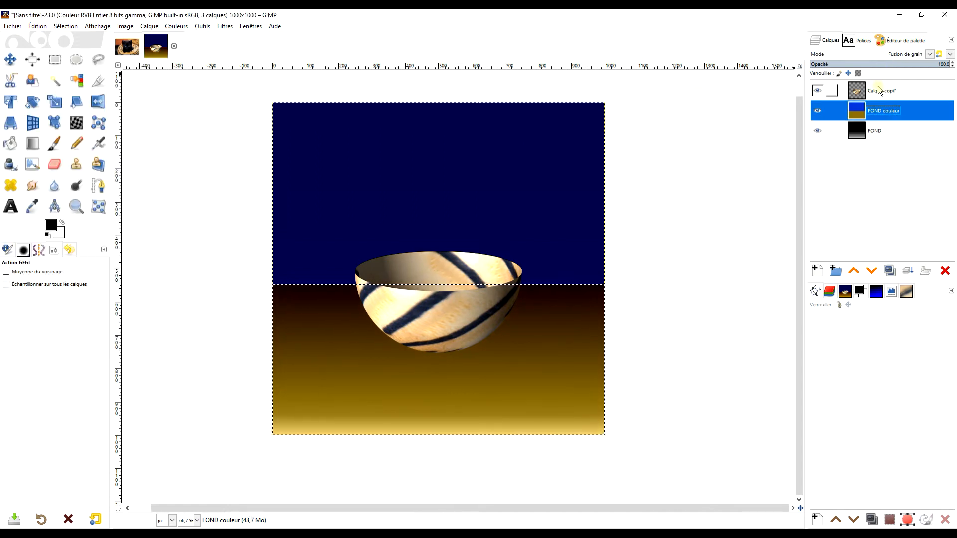
# - Select the blue area by contiguous colour, apply Teinte-Saturation with hue about -28, lightness 12.6 and saturation 26.3, and clear the selection
pyautogui.click(55, 80)
pyautogui.click(457, 155)
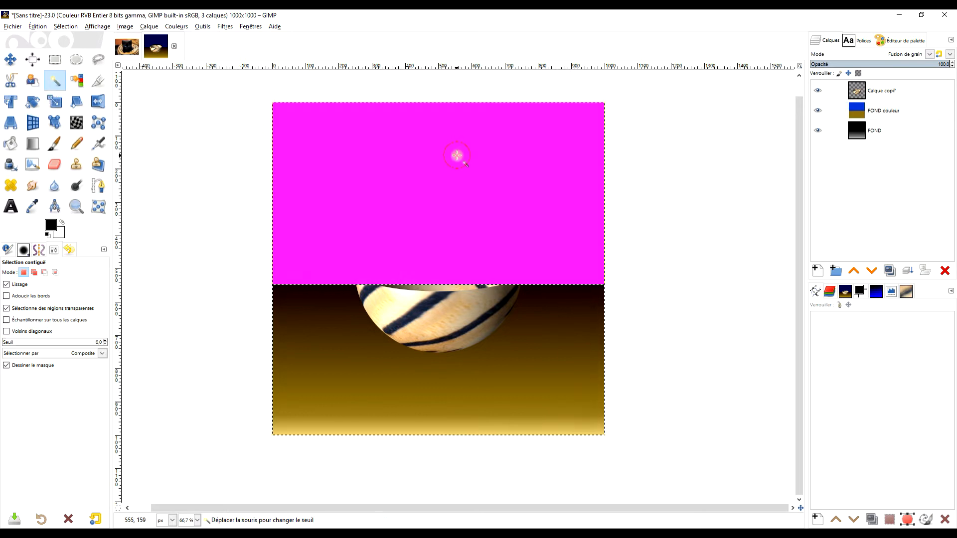
pyautogui.click(215, 27)
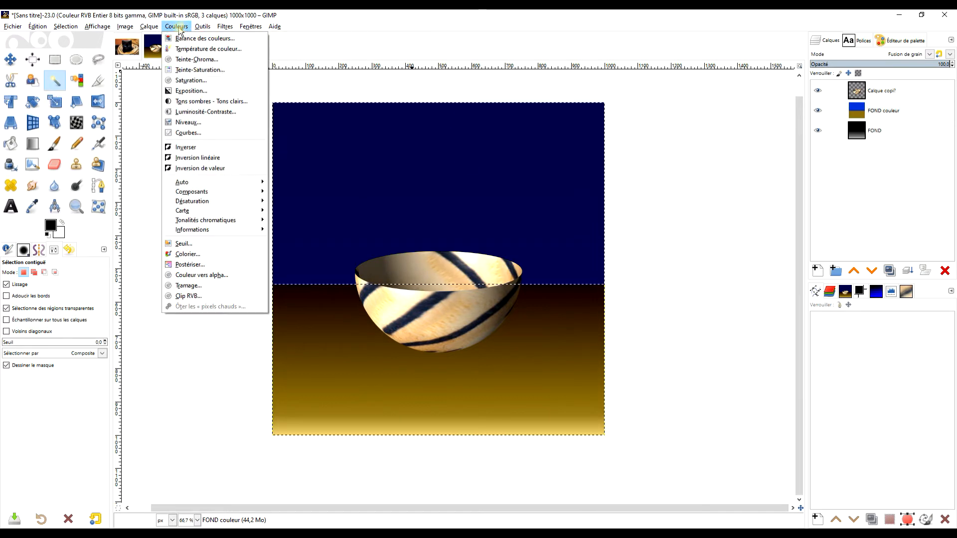
pyautogui.click(209, 71)
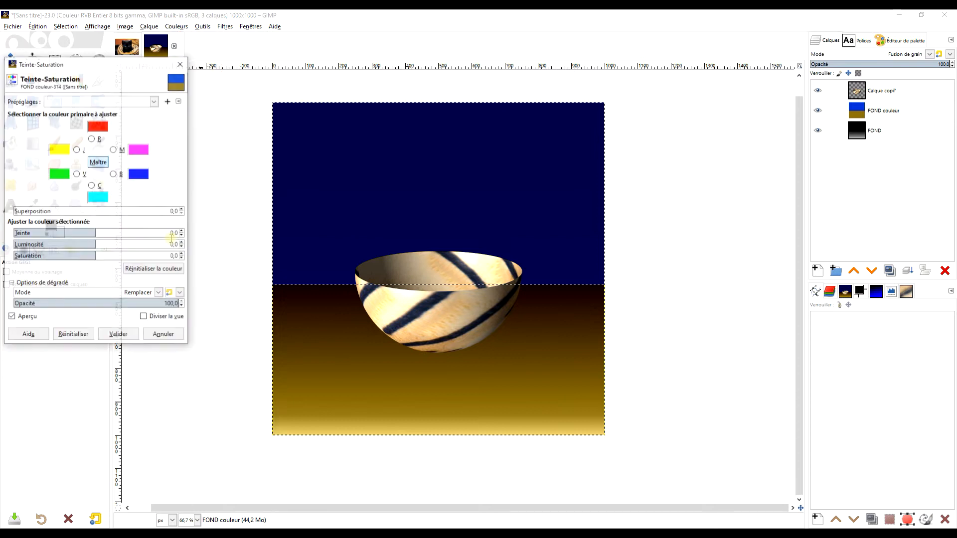
pyautogui.moveTo(95, 232); pyautogui.dragTo(81, 233)
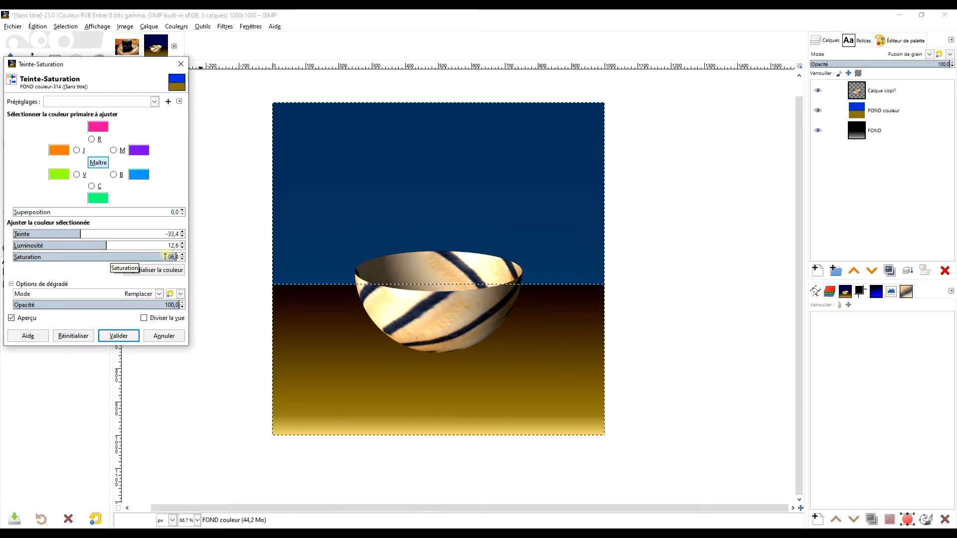
pyautogui.moveTo(165, 257); pyautogui.dragTo(89, 256)
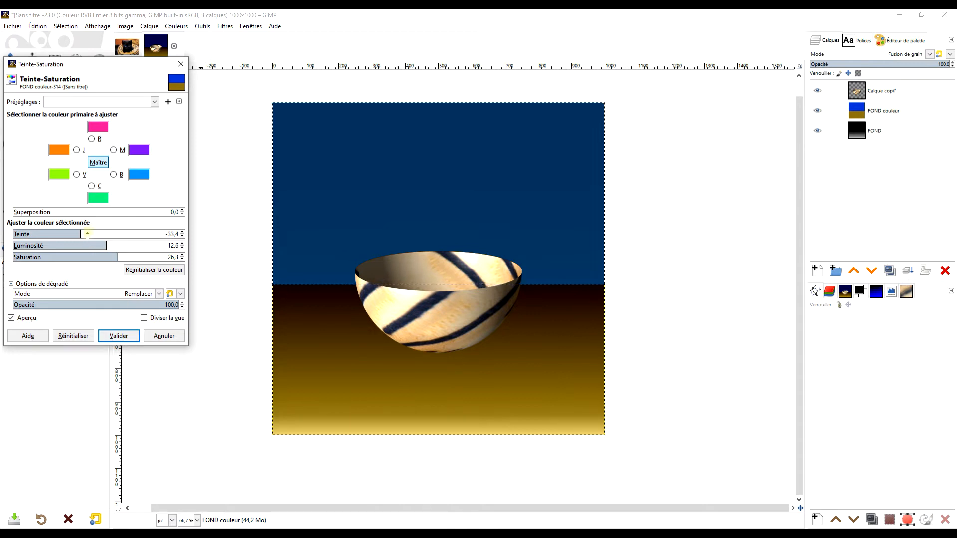
pyautogui.moveTo(80, 234)
pyautogui.mouseDown()
pyautogui.moveTo(70, 234)
pyautogui.moveTo(83, 233)
pyautogui.mouseUp()
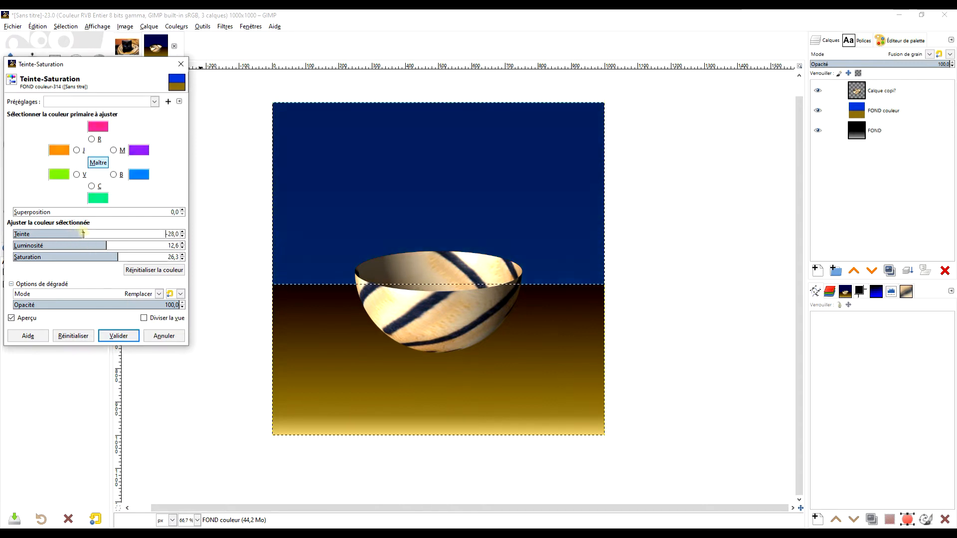
pyautogui.click(116, 335)
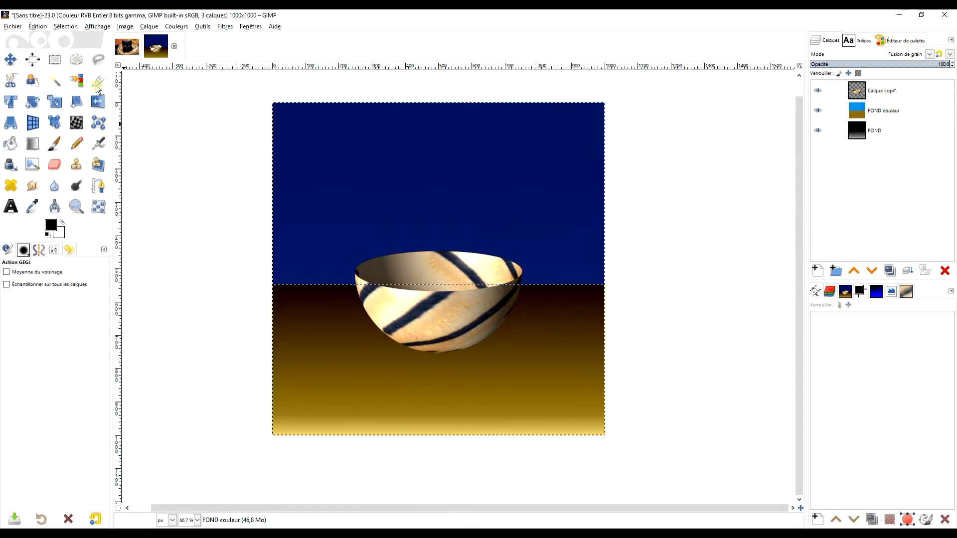
pyautogui.click(55, 60)
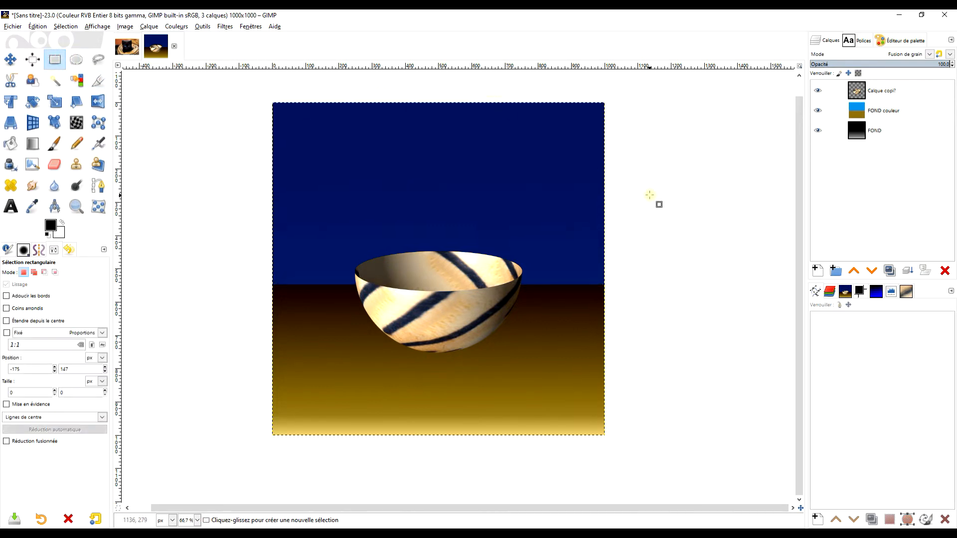
pyautogui.moveTo(650, 194); pyautogui.dragTo(666, 196)
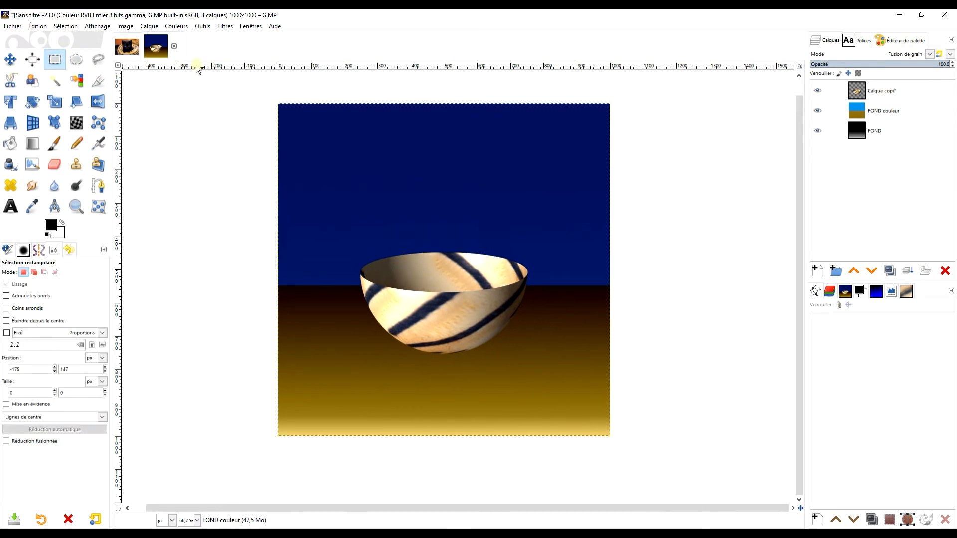
# - Copy the whole kitten photo layer, with its selection cleared, into the bowl image and raise it above the bowl layer
pyautogui.click(128, 45)
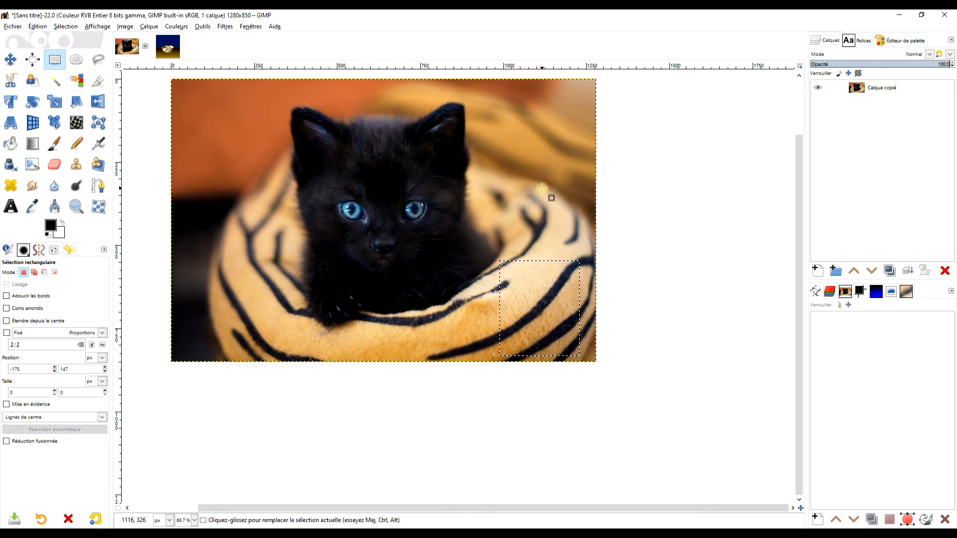
pyautogui.click(60, 26)
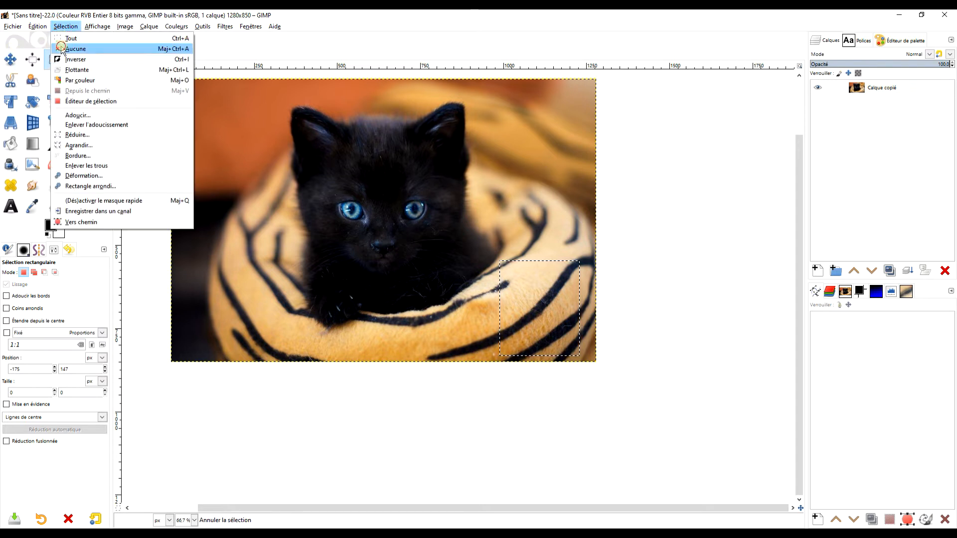
pyautogui.click(75, 45)
pyautogui.moveTo(857, 86); pyautogui.dragTo(413, 175)
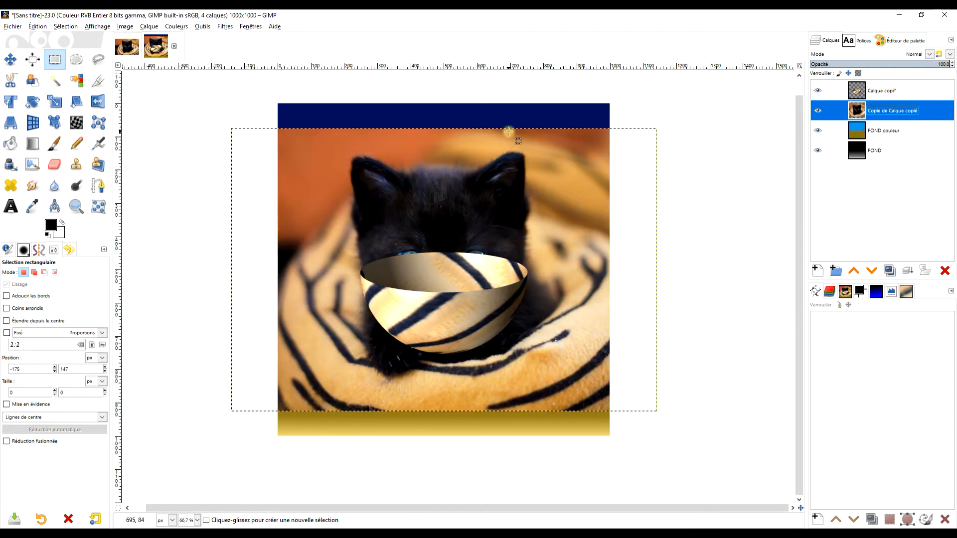
pyautogui.click(855, 271)
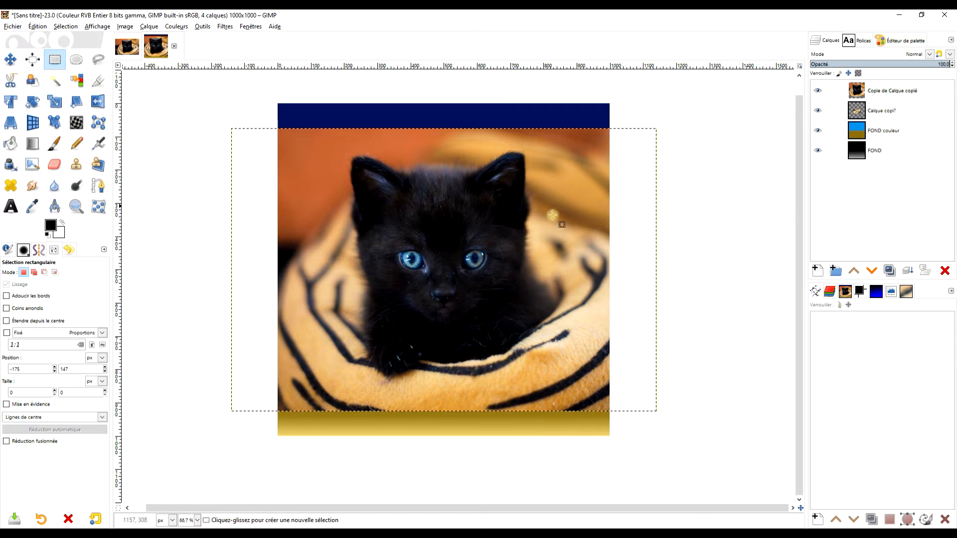
# - Lower the kitten layer's opacity to 31 and scale it proportionally to about 695 × 462 px, with the kitten's head above the bowl's rim
pyautogui.click(867, 63)
pyautogui.moveTo(857, 64); pyautogui.dragTo(854, 64)
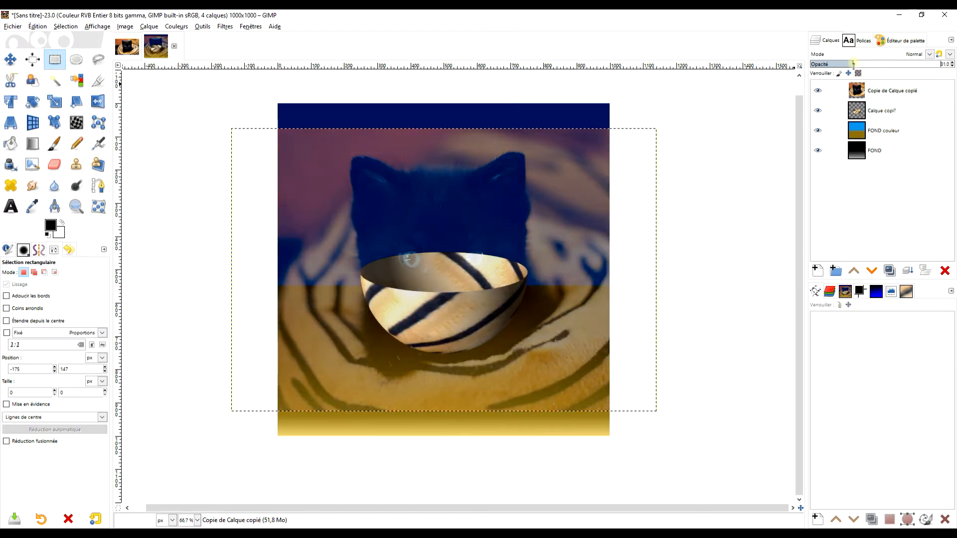
pyautogui.click(54, 104)
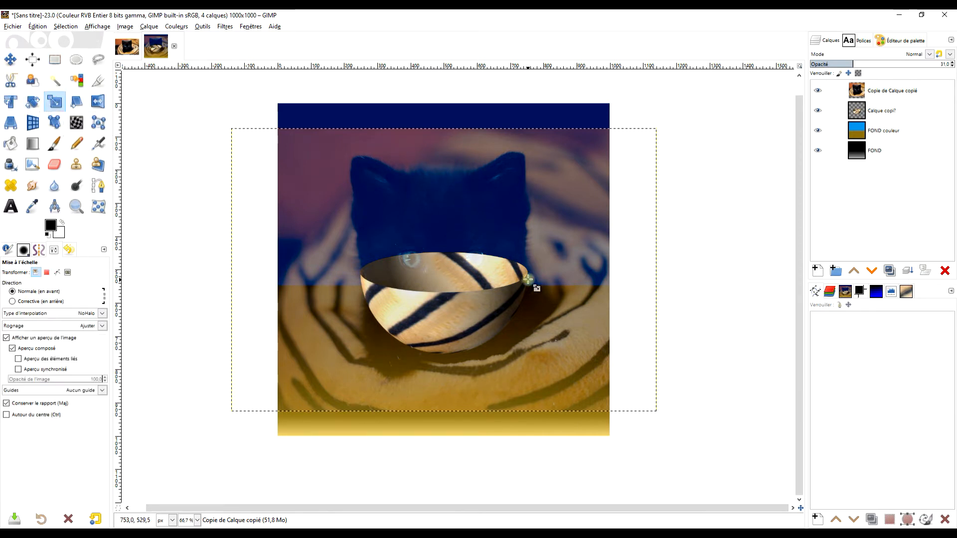
pyautogui.click(590, 284)
pyautogui.moveTo(655, 412); pyautogui.dragTo(496, 314)
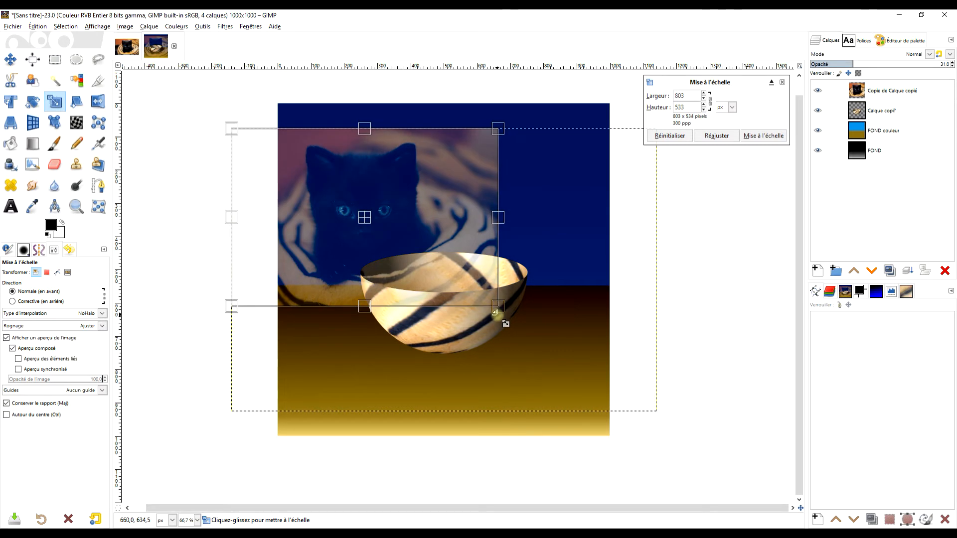
pyautogui.moveTo(374, 228); pyautogui.dragTo(472, 253)
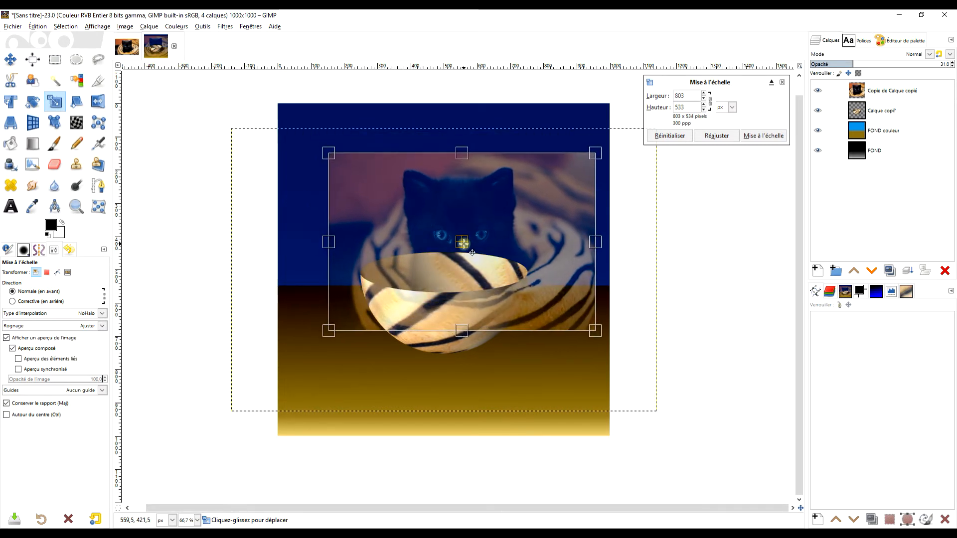
pyautogui.moveTo(595, 332); pyautogui.dragTo(558, 308)
pyautogui.moveTo(450, 238)
pyautogui.mouseDown()
pyautogui.moveTo(473, 250)
pyautogui.moveTo(466, 233)
pyautogui.moveTo(466, 242)
pyautogui.mouseUp()
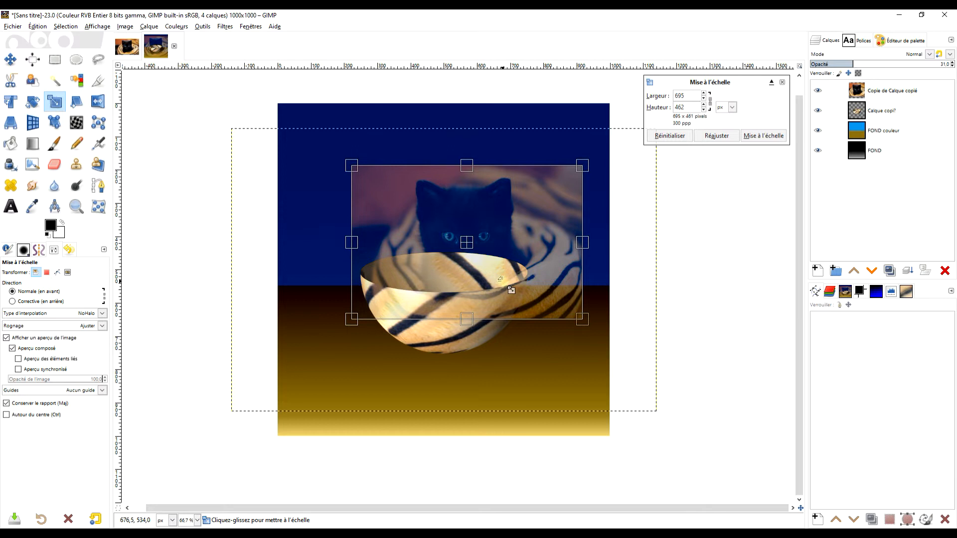
pyautogui.click(774, 137)
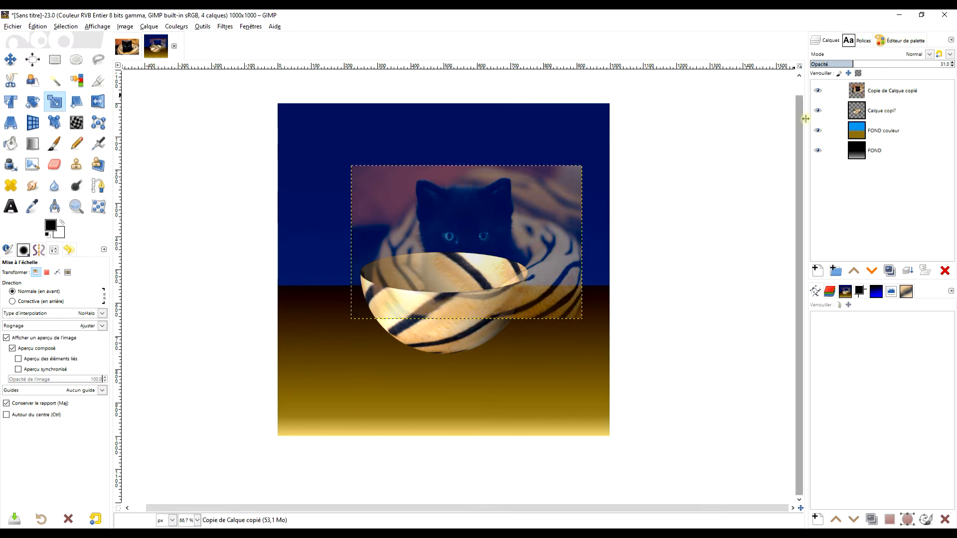
# - Add a white (full opacity) layer mask to the kitten photo layer
pyautogui.rightClick(864, 98)
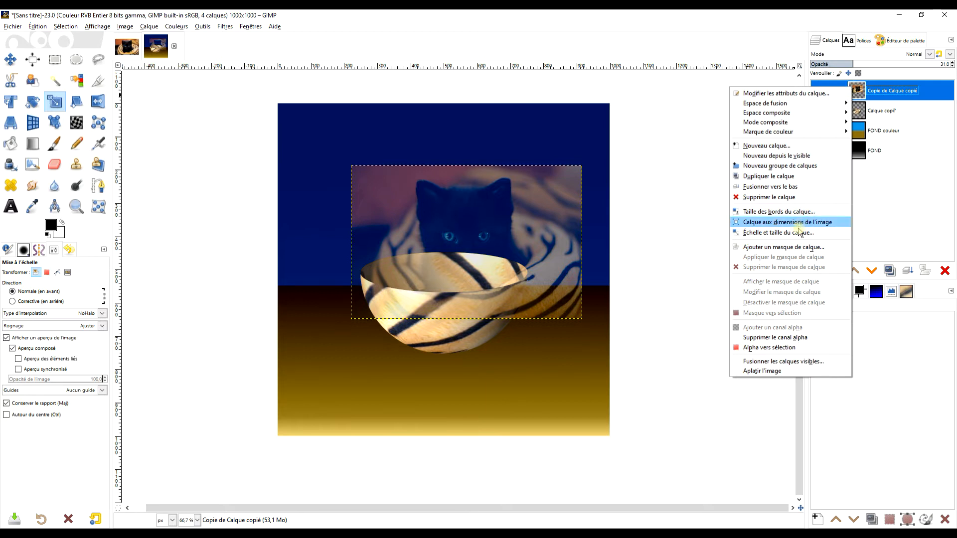
pyautogui.click(795, 252)
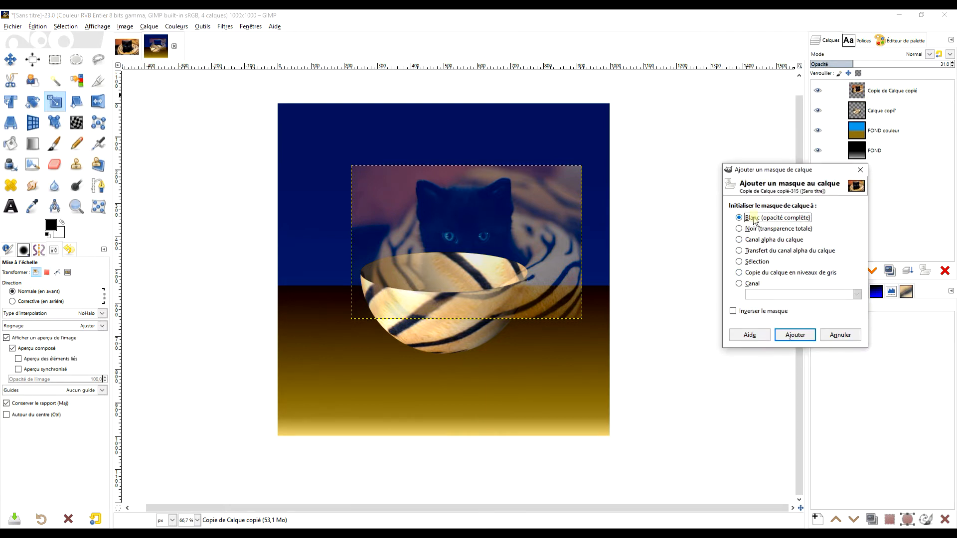
pyautogui.click(804, 337)
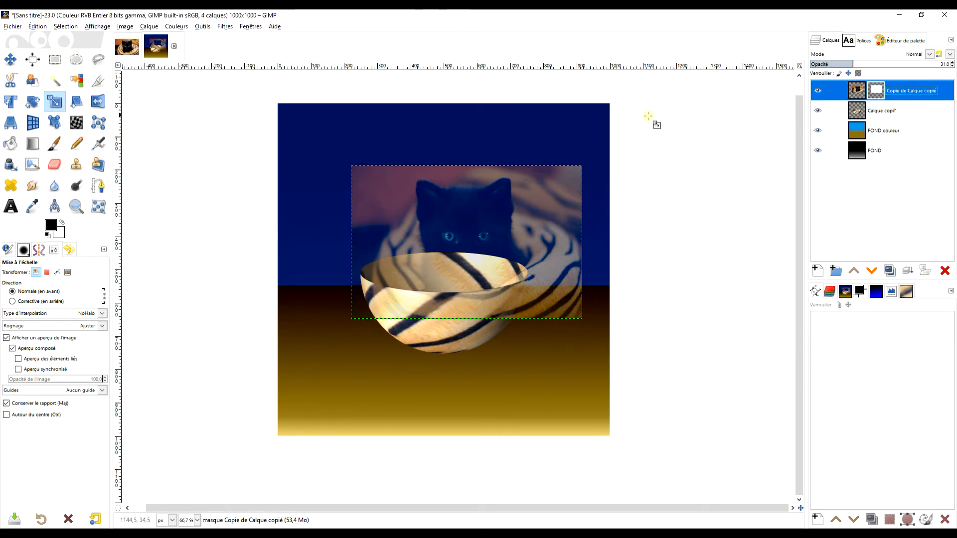
# - Restore the kitten layer's opacity to 100 and rename the layer "chaton", with the Paintbrush active
pyautogui.click(51, 147)
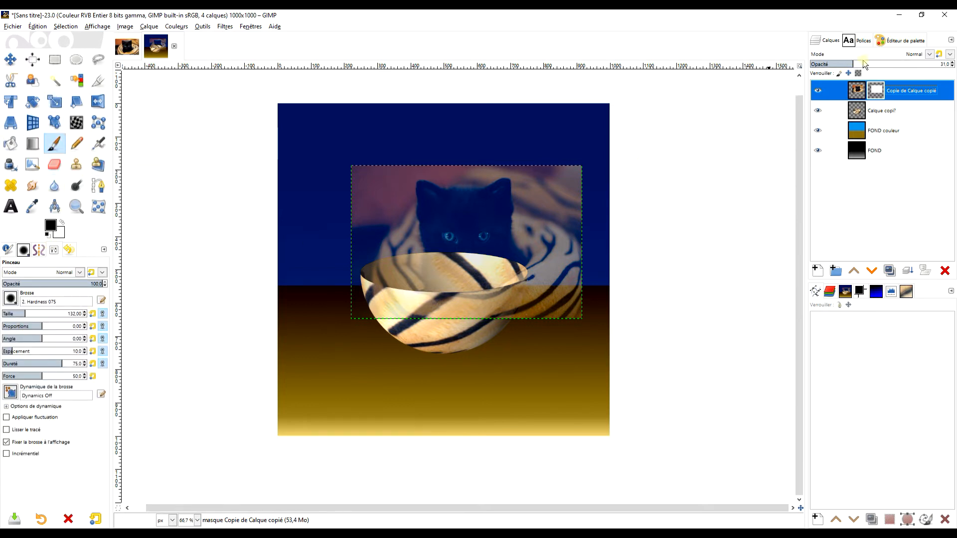
pyautogui.moveTo(869, 65); pyautogui.dragTo(953, 65)
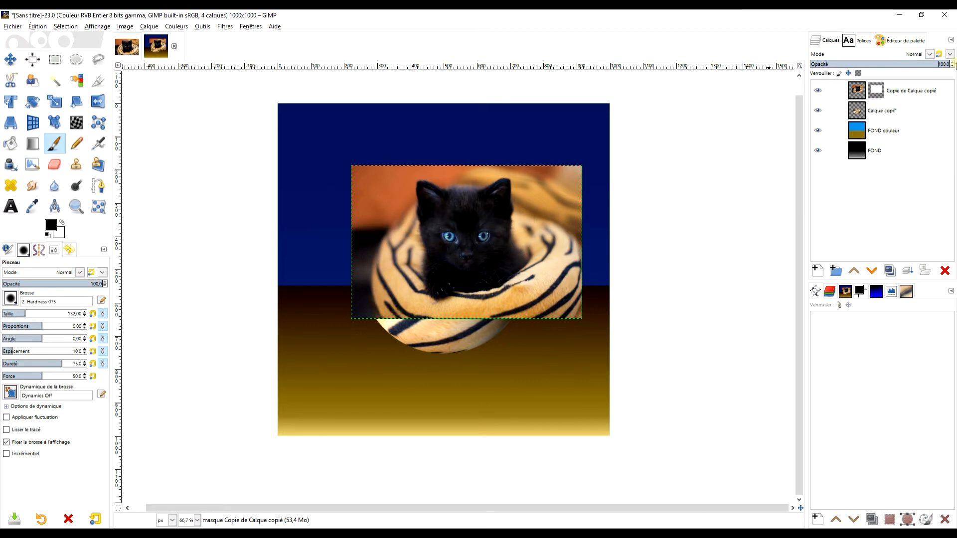
pyautogui.doubleClick(901, 94)
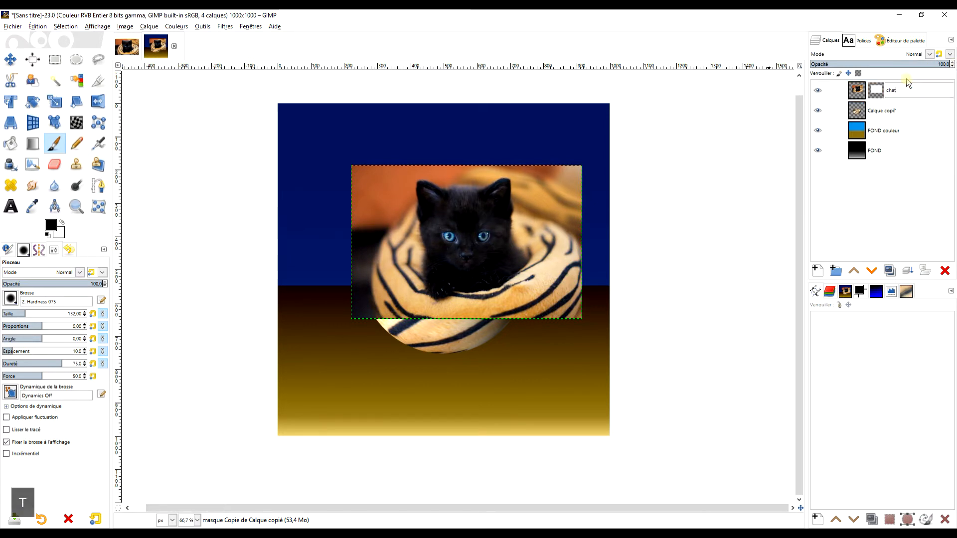
pyautogui.write('chaton')
pyautogui.press('Return')
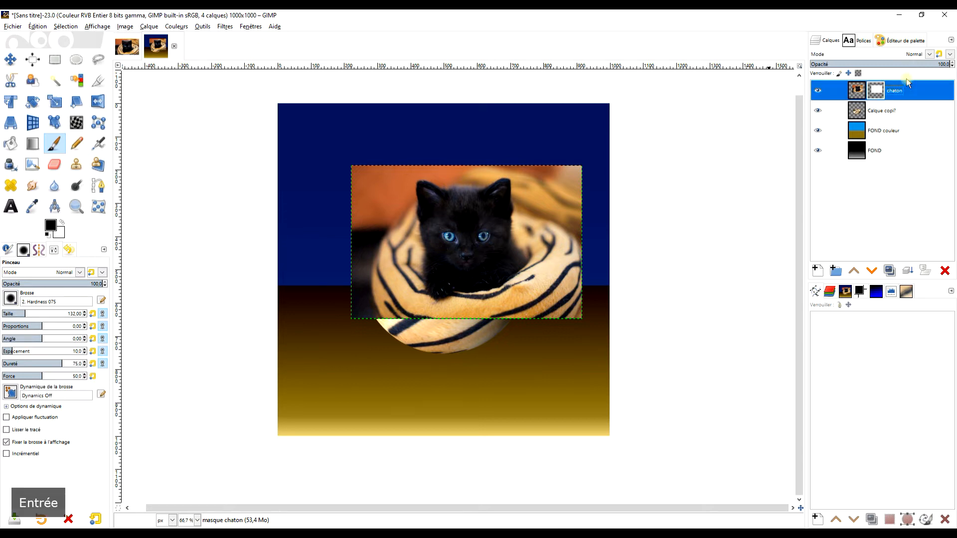
# - Paint black on the chaton mask to hide the photo's surroundings on both sides of the kitten and over the bowl's front
pyautogui.scroll(1, 541, 158)
pyautogui.moveTo(459, 253); pyautogui.dragTo(496, 175)
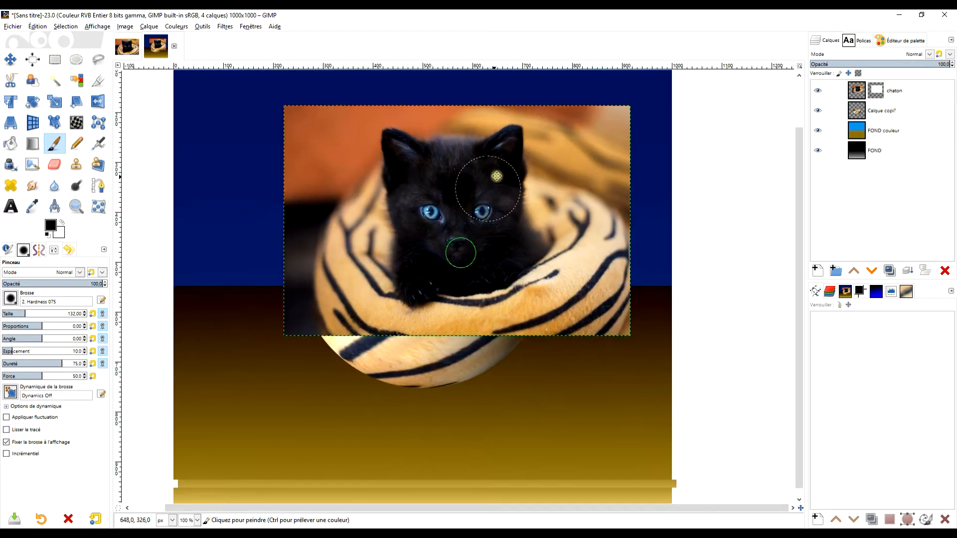
pyautogui.moveTo(309, 102)
pyautogui.mouseDown()
pyautogui.moveTo(285, 387)
pyautogui.moveTo(325, 290)
pyautogui.moveTo(330, 60)
pyautogui.moveTo(327, 178)
pyautogui.moveTo(339, 313)
pyautogui.moveTo(347, 93)
pyautogui.moveTo(357, 344)
pyautogui.mouseUp()
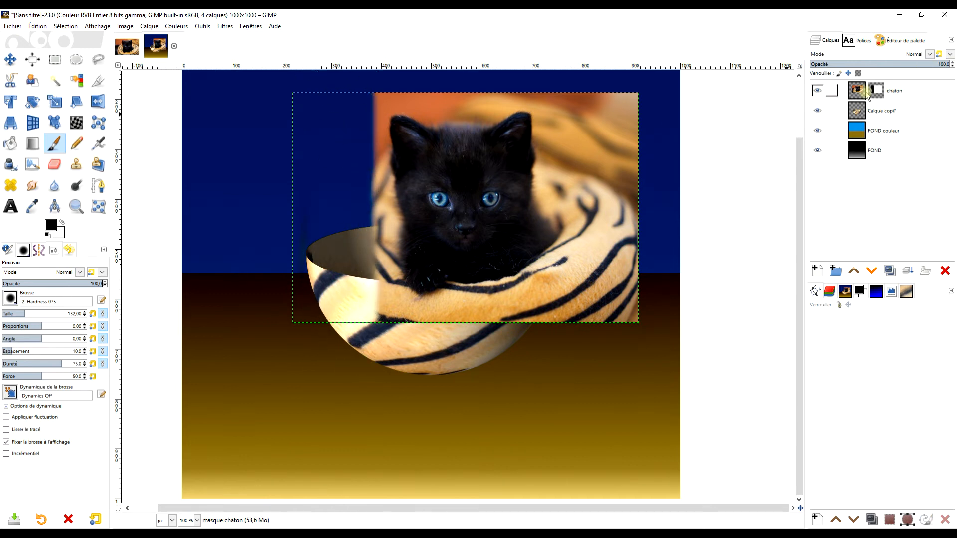
pyautogui.moveTo(339, 325)
pyautogui.mouseDown()
pyautogui.moveTo(374, 312)
pyautogui.moveTo(366, 91)
pyautogui.mouseUp()
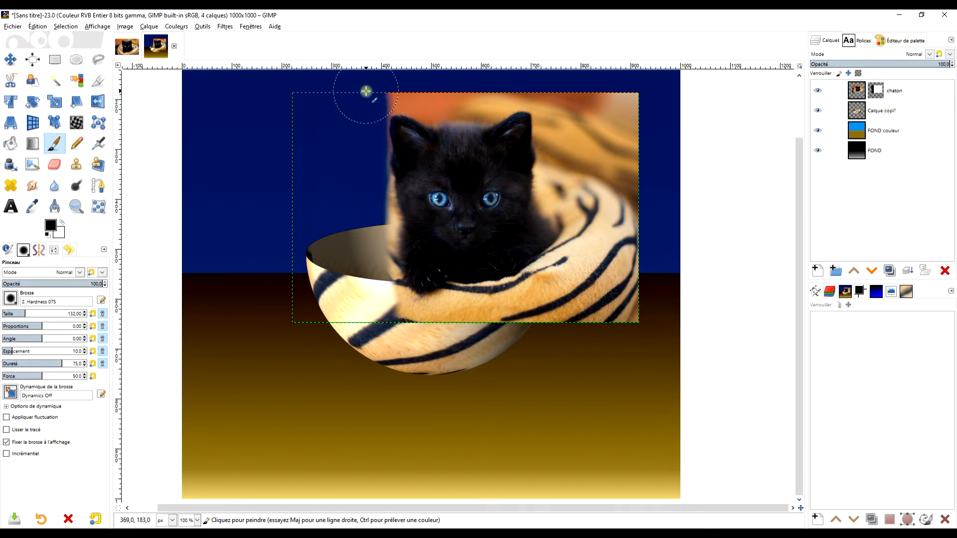
pyautogui.moveTo(490, 277); pyautogui.dragTo(474, 301)
pyautogui.moveTo(327, 369)
pyautogui.mouseDown()
pyautogui.moveTo(646, 352)
pyautogui.moveTo(548, 355)
pyautogui.moveTo(604, 290)
pyautogui.moveTo(605, 300)
pyautogui.moveTo(606, 198)
pyautogui.moveTo(613, 272)
pyautogui.moveTo(602, 67)
pyautogui.moveTo(568, 312)
pyautogui.moveTo(573, 145)
pyautogui.moveTo(553, 117)
pyautogui.moveTo(549, 194)
pyautogui.moveTo(565, 290)
pyautogui.moveTo(500, 324)
pyautogui.moveTo(410, 350)
pyautogui.moveTo(372, 337)
pyautogui.mouseUp()
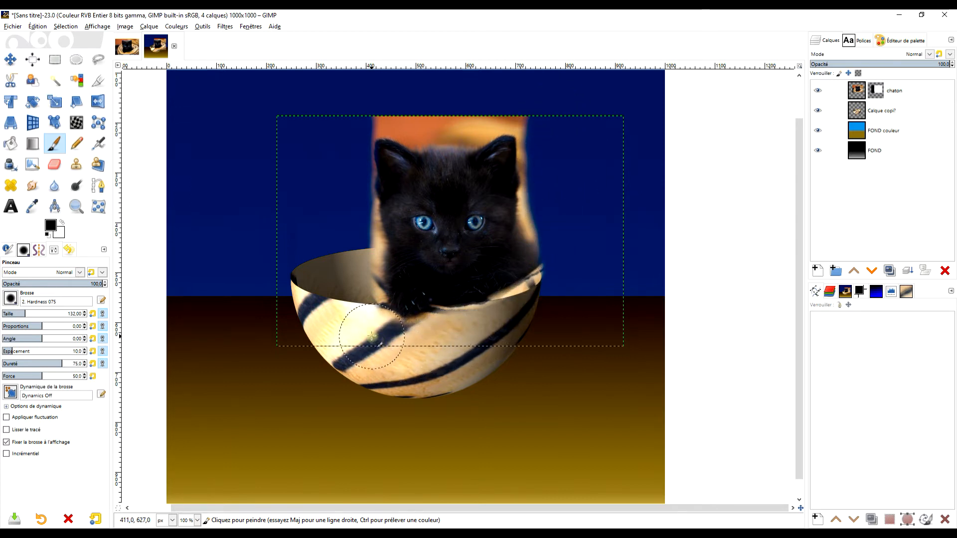
pyautogui.moveTo(354, 281); pyautogui.dragTo(356, 201)
# - Mask out the orange background above the kitten's head and ears and down both sides of its body
pyautogui.press('2')
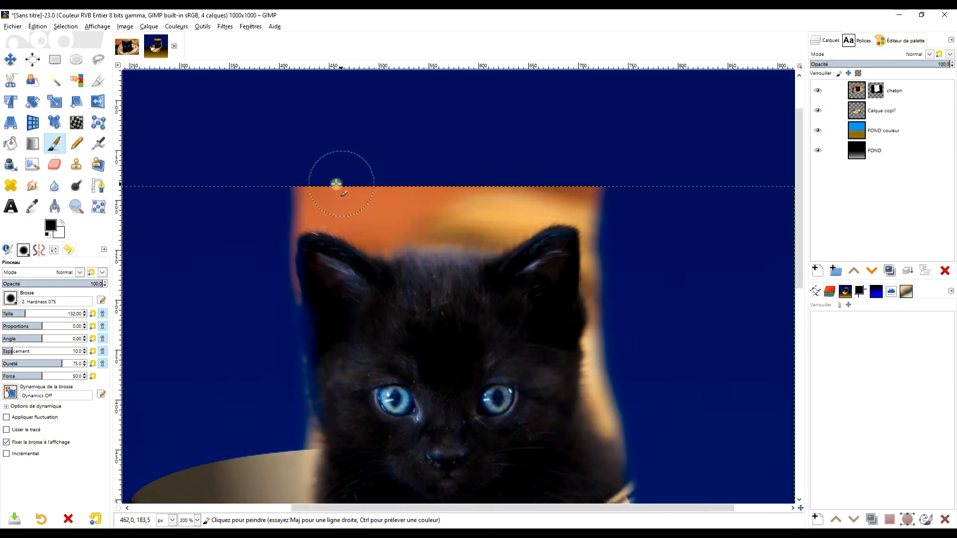
pyautogui.moveTo(643, 188)
pyautogui.mouseDown()
pyautogui.moveTo(389, 206)
pyautogui.moveTo(495, 207)
pyautogui.moveTo(431, 221)
pyautogui.moveTo(350, 220)
pyautogui.moveTo(298, 204)
pyautogui.moveTo(280, 213)
pyautogui.moveTo(275, 230)
pyautogui.moveTo(278, 312)
pyautogui.mouseUp()
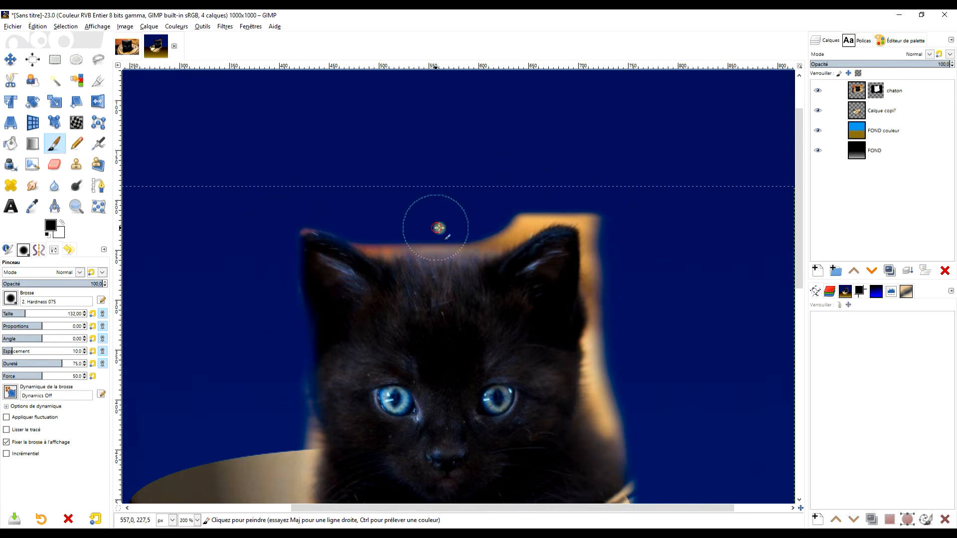
pyautogui.moveTo(487, 218)
pyautogui.mouseDown()
pyautogui.moveTo(609, 205)
pyautogui.moveTo(618, 254)
pyautogui.mouseUp()
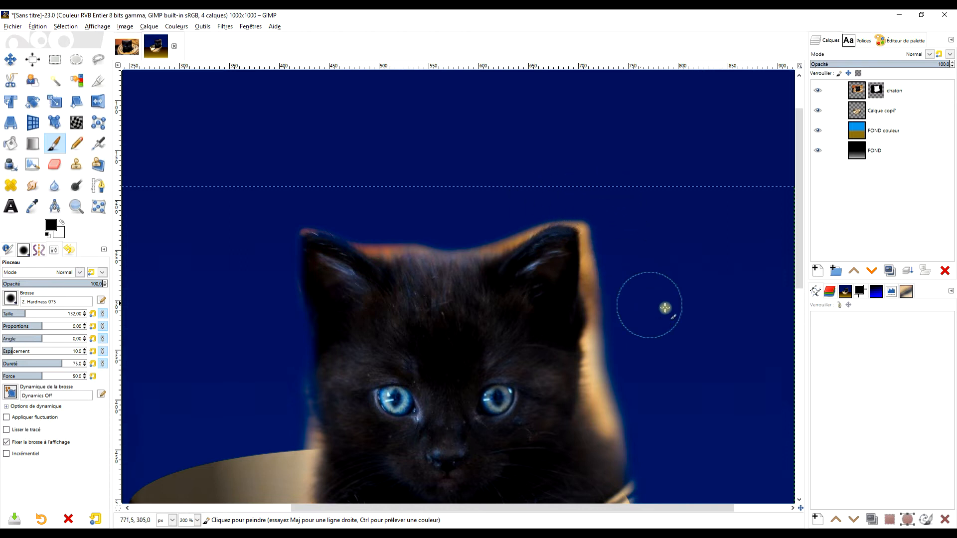
pyautogui.moveTo(651, 289); pyautogui.dragTo(616, 164)
pyautogui.moveTo(572, 105)
pyautogui.mouseDown()
pyautogui.moveTo(574, 260)
pyautogui.moveTo(611, 372)
pyautogui.moveTo(578, 415)
pyautogui.moveTo(512, 447)
pyautogui.moveTo(601, 409)
pyautogui.moveTo(416, 474)
pyautogui.moveTo(454, 469)
pyautogui.moveTo(388, 471)
pyautogui.moveTo(395, 469)
pyautogui.moveTo(298, 490)
pyautogui.mouseUp()
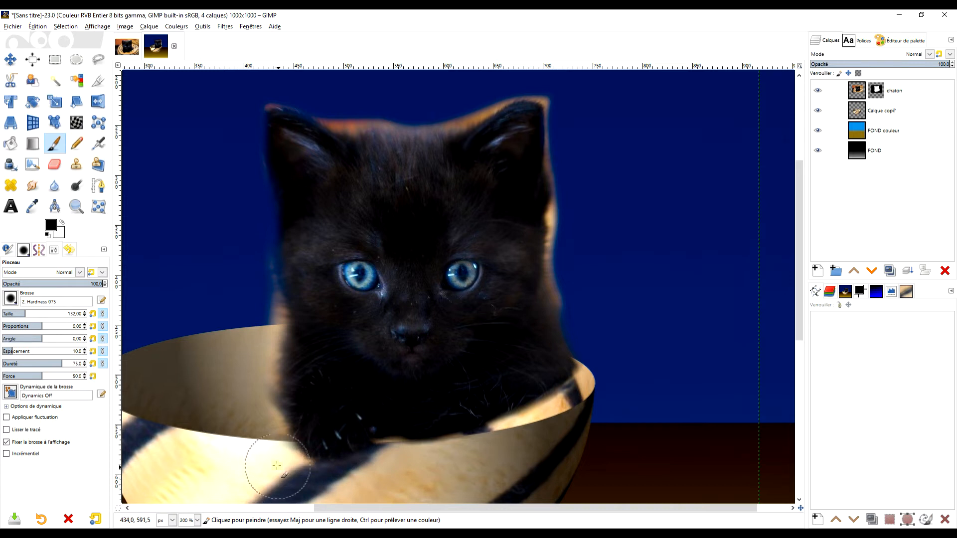
pyautogui.click(255, 319)
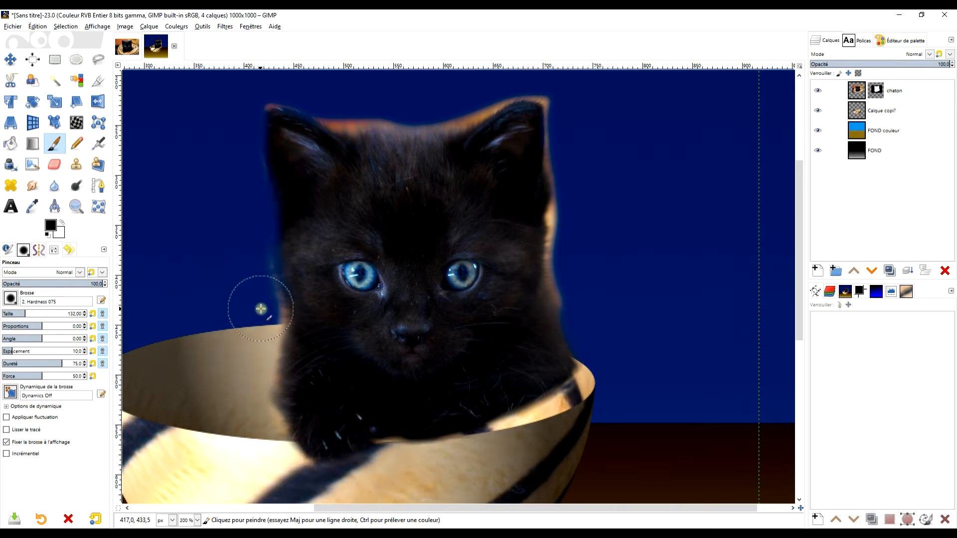
pyautogui.moveTo(367, 103)
pyautogui.mouseDown()
pyautogui.moveTo(332, 100)
pyautogui.moveTo(467, 102)
pyautogui.moveTo(531, 79)
pyautogui.moveTo(554, 85)
pyautogui.moveTo(571, 102)
pyautogui.moveTo(576, 301)
pyautogui.mouseUp()
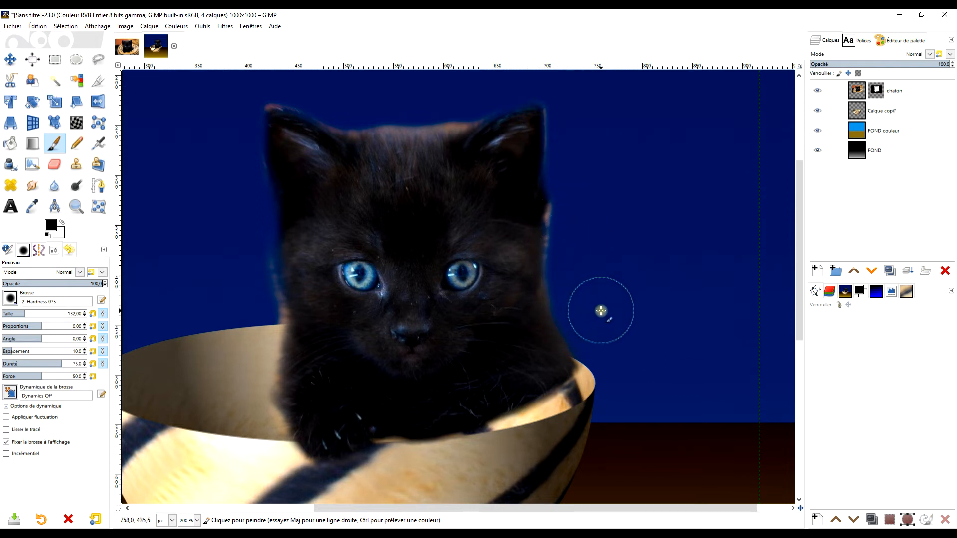
# - Refine the mask in close-up along the kitten's right-hand cheek and around its ears, removing the leftover coloured fringe
pyautogui.scroll(2, 599, 257)
pyautogui.moveTo(556, 170)
pyautogui.mouseDown()
pyautogui.moveTo(525, 172)
pyautogui.moveTo(524, 162)
pyautogui.moveTo(517, 178)
pyautogui.moveTo(519, 165)
pyautogui.moveTo(518, 239)
pyautogui.mouseUp()
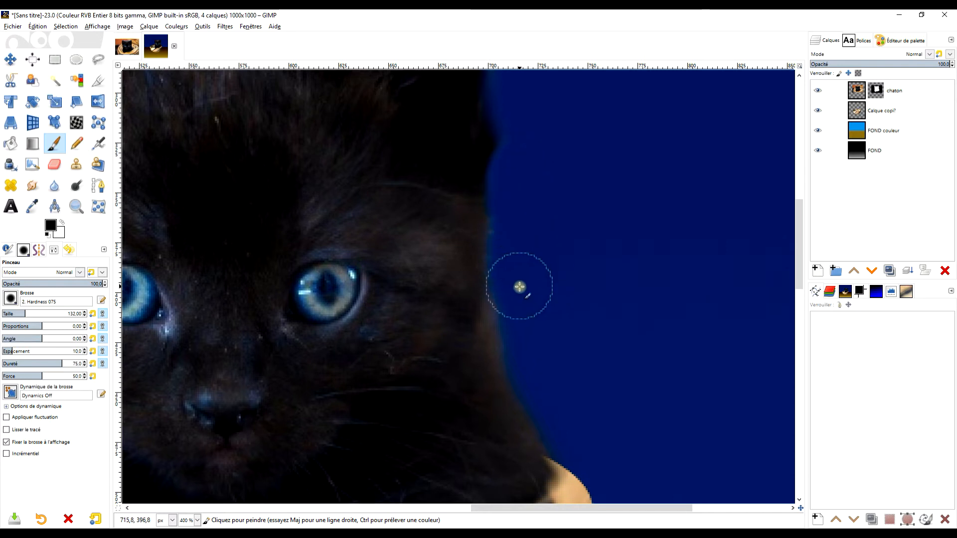
pyautogui.scroll(-4, 573, 275)
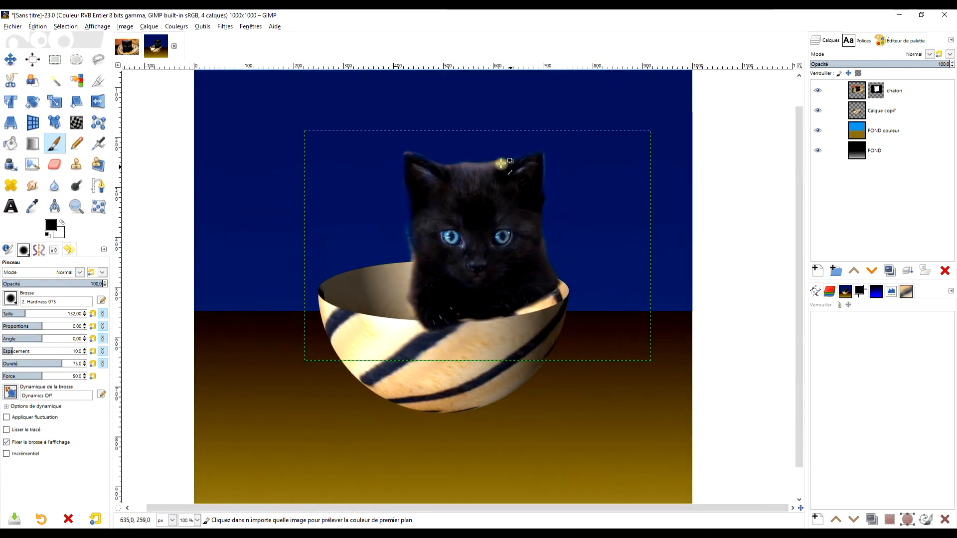
pyautogui.scroll(5, 502, 166)
pyautogui.moveTo(464, 162)
pyautogui.mouseDown()
pyautogui.moveTo(440, 158)
pyautogui.moveTo(525, 147)
pyautogui.moveTo(608, 111)
pyautogui.moveTo(495, 173)
pyautogui.moveTo(165, 161)
pyautogui.mouseUp()
pyautogui.click(753, 111)
pyautogui.moveTo(759, 145)
pyautogui.mouseDown()
pyautogui.moveTo(629, 139)
pyautogui.moveTo(639, 213)
pyautogui.moveTo(623, 344)
pyautogui.mouseUp()
pyautogui.moveTo(501, 202); pyautogui.dragTo(751, 175)
# - Clean the mask edge along the left-hand ear, the top of the head and the kitten's left-hand flank against the bowl
pyautogui.scroll(-2, 488, 156)
pyautogui.moveTo(319, 105); pyautogui.dragTo(393, 169)
pyautogui.scroll(3, 393, 169)
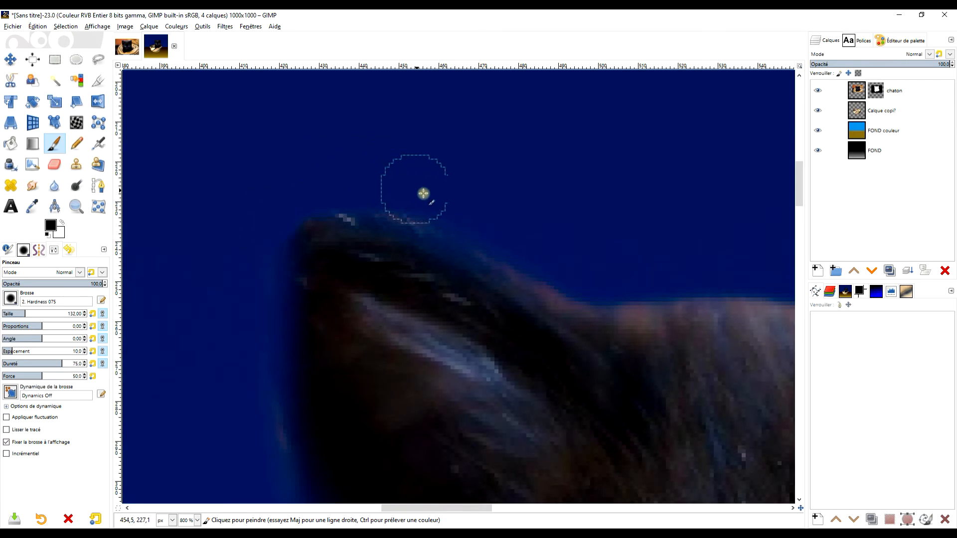
pyautogui.moveTo(600, 288)
pyautogui.mouseDown()
pyautogui.moveTo(485, 188)
pyautogui.moveTo(408, 186)
pyautogui.mouseUp()
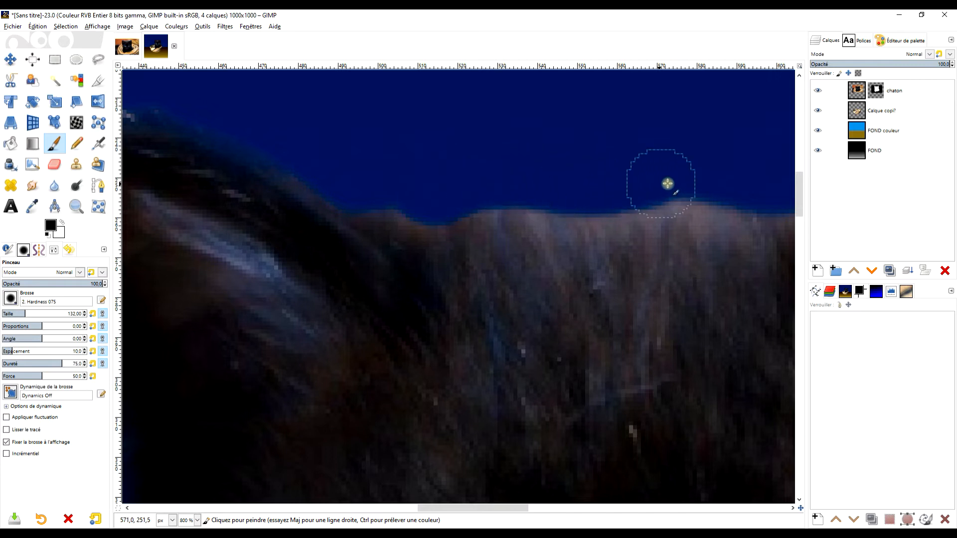
pyautogui.scroll(-3, 624, 218)
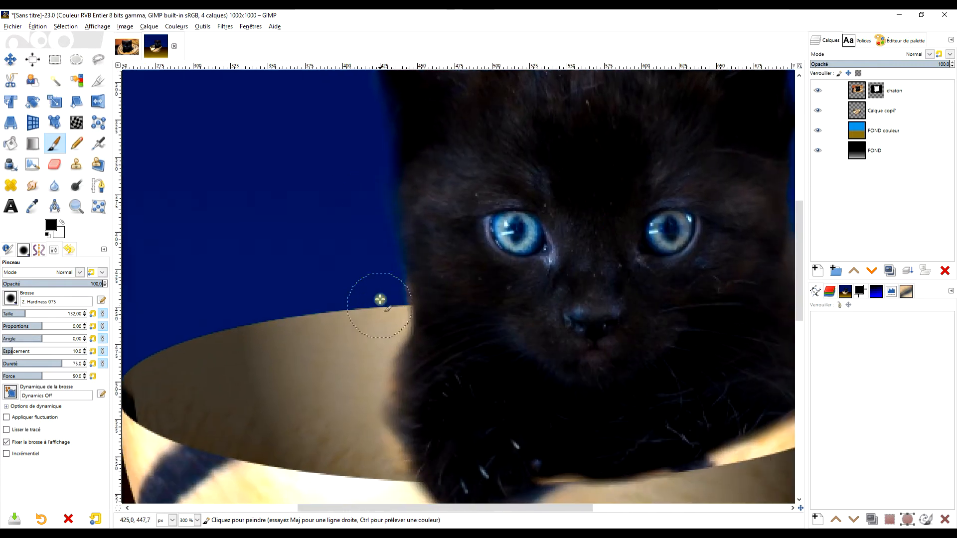
pyautogui.scroll(-3, 418, 254)
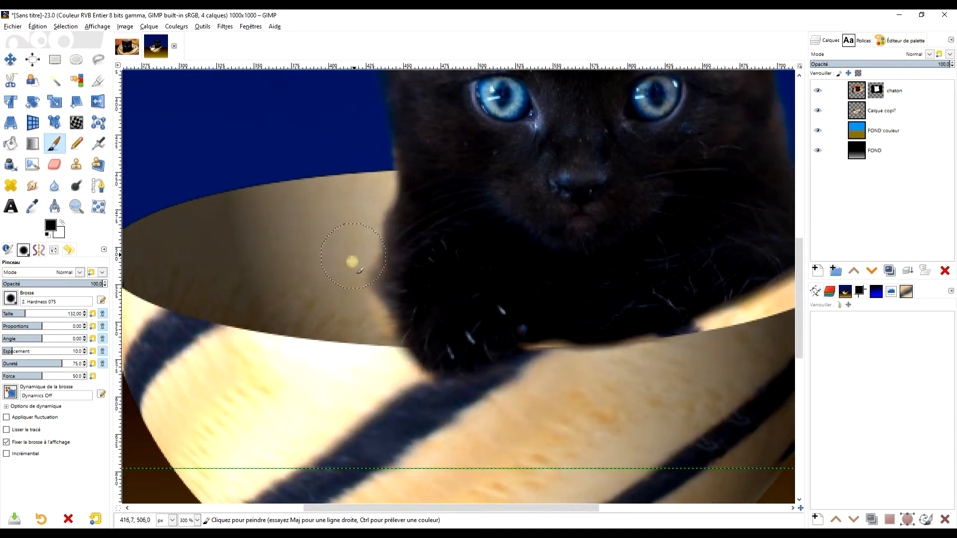
pyautogui.scroll(-3, 519, 220)
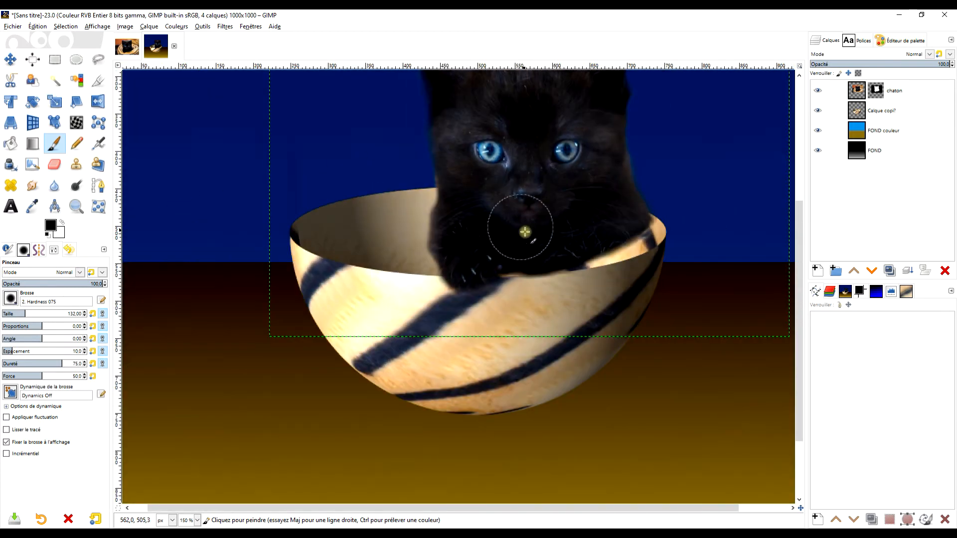
# - Paint black on the mask along the bowl's right-hand rim to hide the leftover cushion beneath the kitten's body
pyautogui.scroll(4, 547, 265)
pyautogui.moveTo(547, 265); pyautogui.dragTo(471, 294)
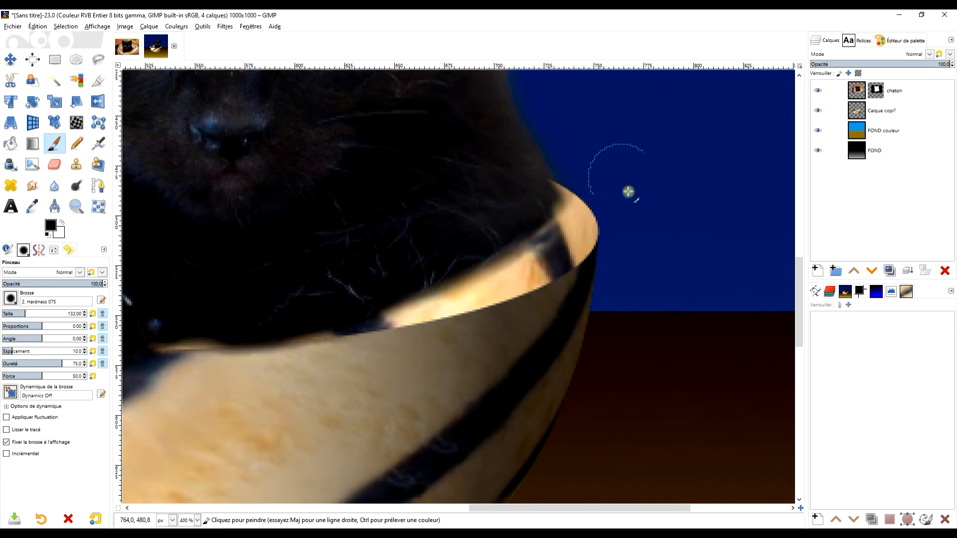
pyautogui.moveTo(529, 289); pyautogui.dragTo(561, 243)
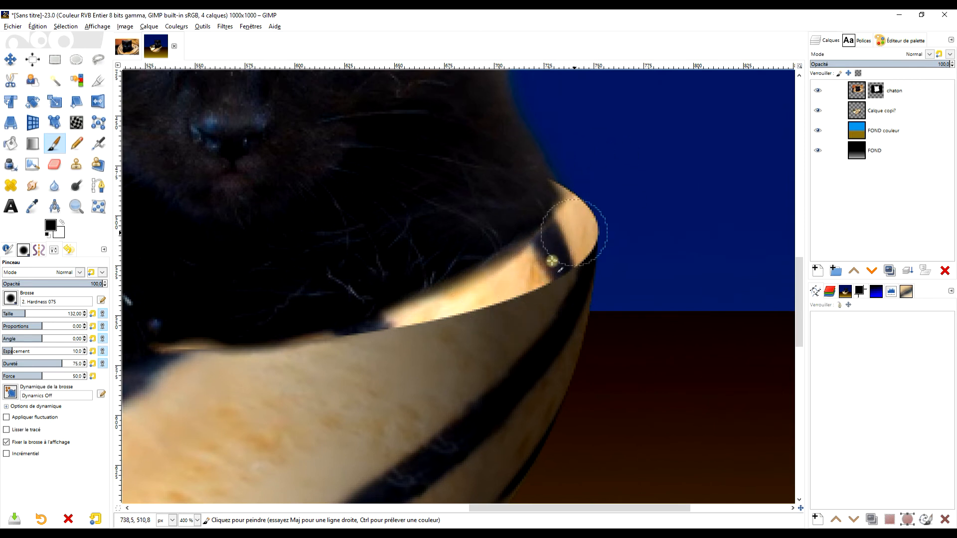
pyautogui.moveTo(556, 270)
pyautogui.mouseDown()
pyautogui.moveTo(374, 333)
pyautogui.moveTo(363, 348)
pyautogui.mouseUp()
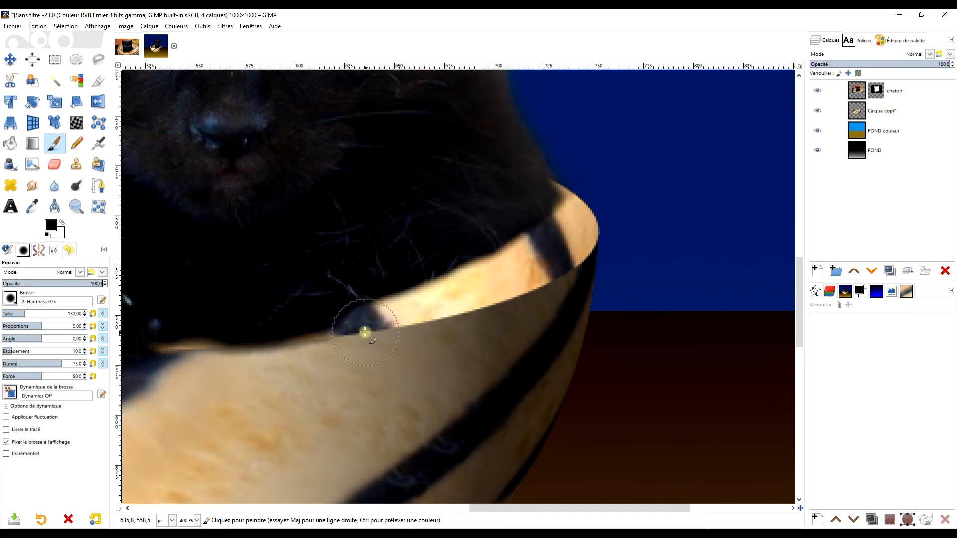
pyautogui.moveTo(364, 353)
pyautogui.mouseDown()
pyautogui.moveTo(258, 377)
pyautogui.moveTo(191, 370)
pyautogui.moveTo(227, 374)
pyautogui.mouseUp()
pyautogui.moveTo(445, 262); pyautogui.dragTo(428, 237)
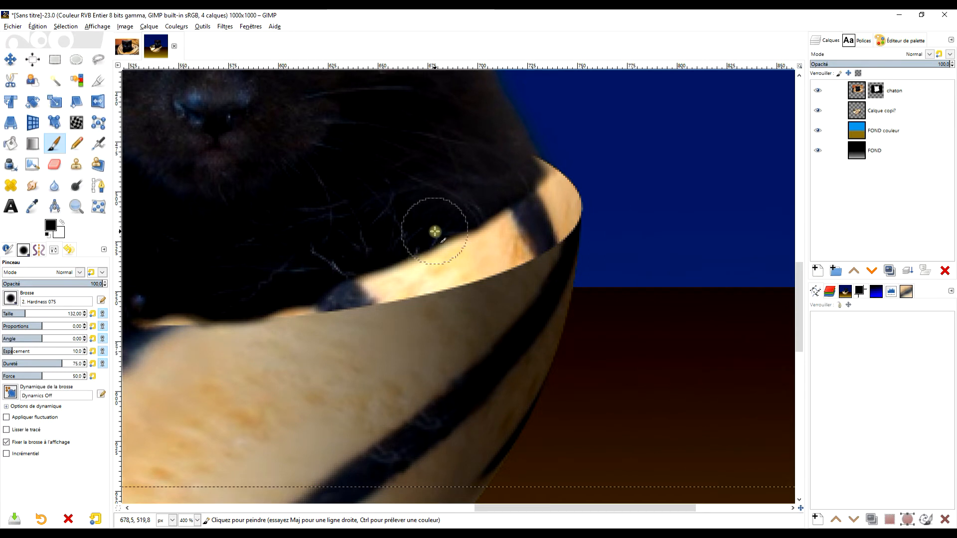
# - Switch the paint colour to white and reveal the photo on the mask inside the bowl's right-hand rim
pyautogui.scroll(-3, 532, 198)
pyautogui.scroll(4, 487, 271)
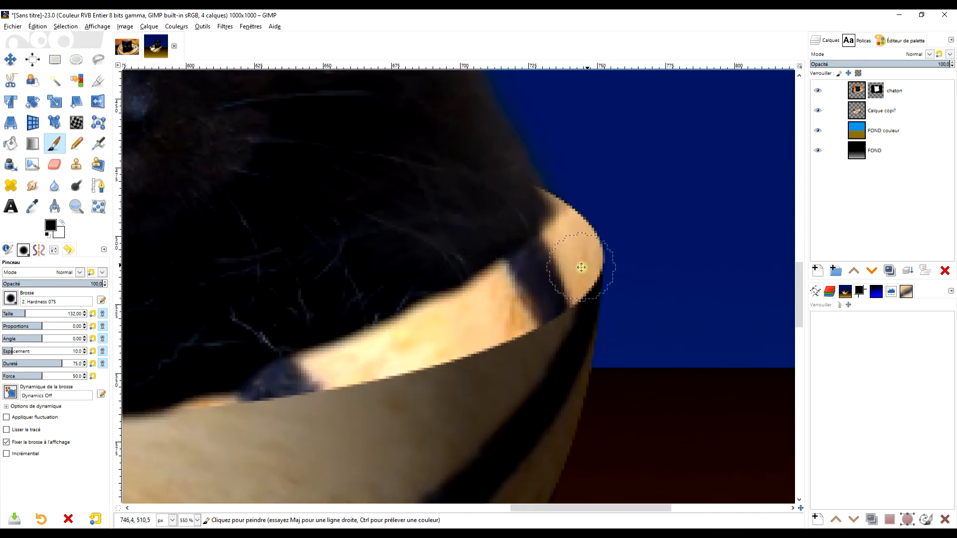
pyautogui.click(62, 226)
pyautogui.moveTo(322, 342)
pyautogui.mouseDown()
pyautogui.moveTo(360, 357)
pyautogui.moveTo(277, 371)
pyautogui.moveTo(406, 356)
pyautogui.moveTo(412, 351)
pyautogui.moveTo(371, 358)
pyautogui.moveTo(463, 336)
pyautogui.moveTo(547, 297)
pyautogui.moveTo(577, 254)
pyautogui.moveTo(541, 218)
pyautogui.moveTo(532, 256)
pyautogui.moveTo(481, 296)
pyautogui.moveTo(192, 384)
pyautogui.moveTo(265, 378)
pyautogui.moveTo(167, 389)
pyautogui.moveTo(350, 360)
pyautogui.moveTo(567, 260)
pyautogui.mouseUp()
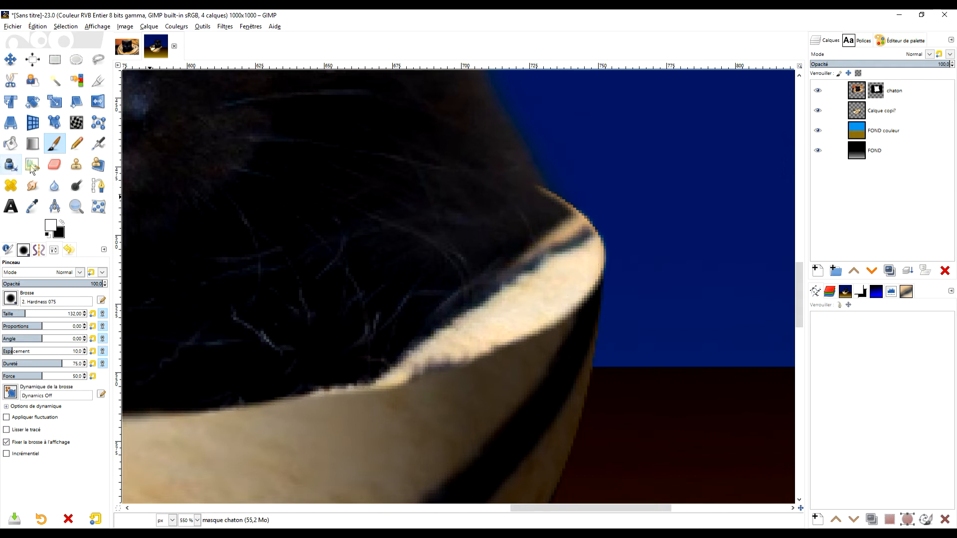
# - With the Clone tool at opacity 100 on the chaton image, cover the cushion patch inside the right-hand rim with sampled black fur
pyautogui.click(76, 166)
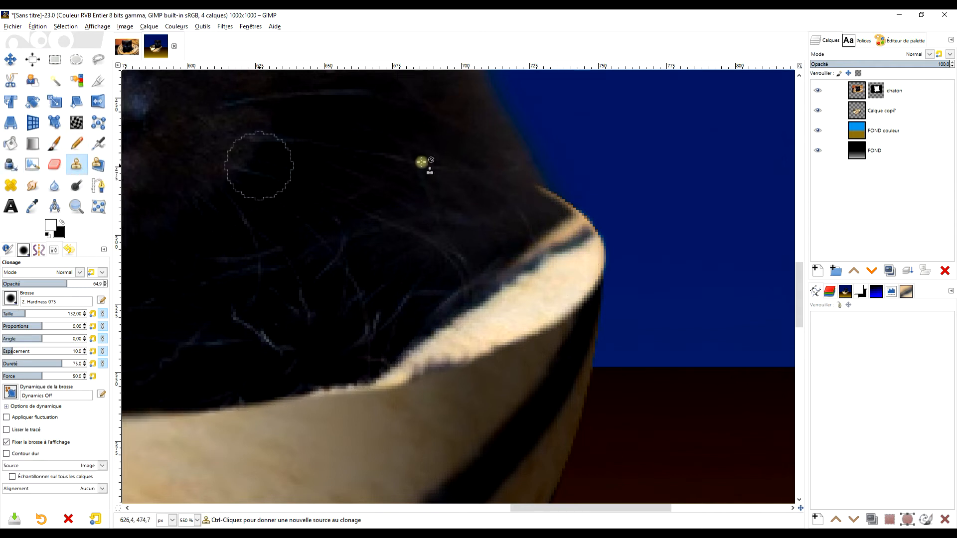
pyautogui.click(858, 95)
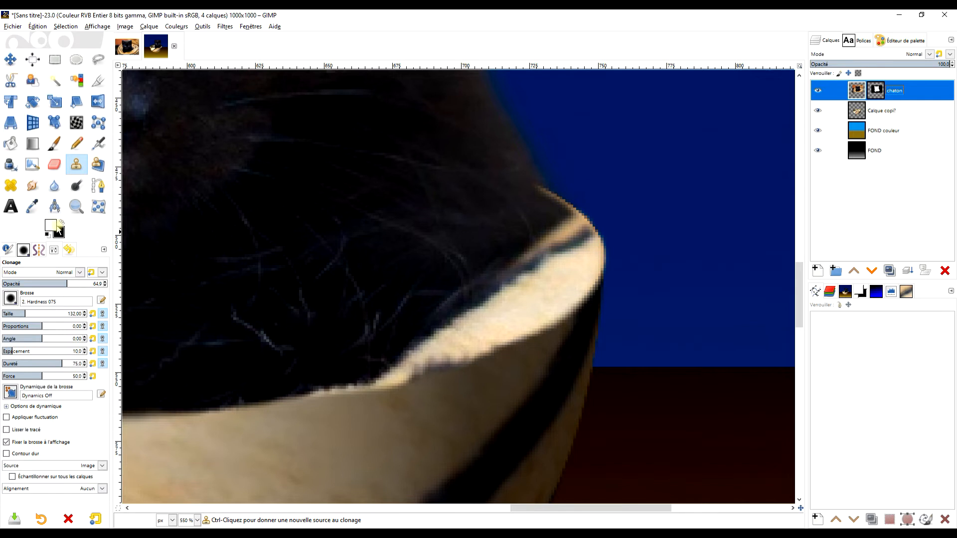
pyautogui.click(68, 282)
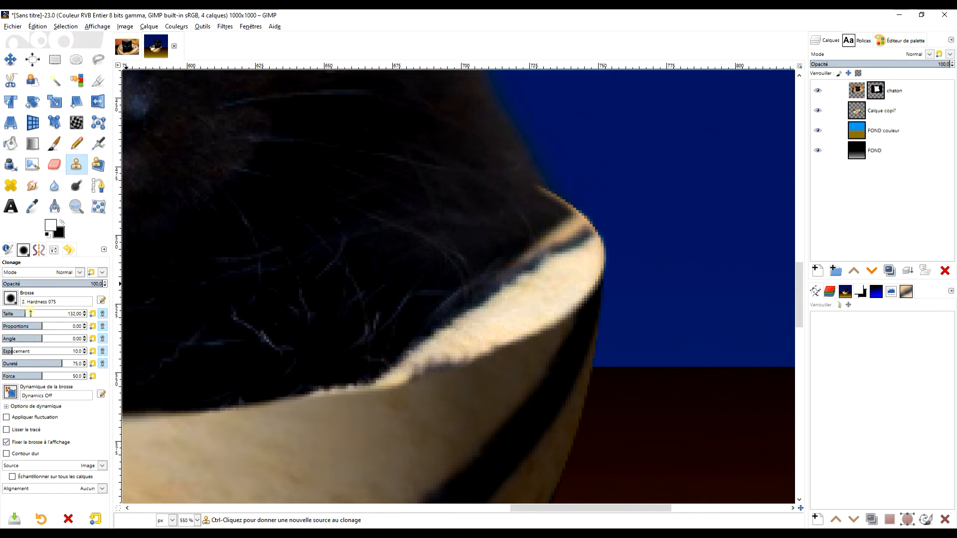
pyautogui.keyDown('ctrl'); pyautogui.click(474, 200); pyautogui.keyUp('ctrl')
pyautogui.moveTo(532, 251)
pyautogui.mouseDown()
pyautogui.moveTo(534, 265)
pyautogui.moveTo(498, 306)
pyautogui.moveTo(462, 327)
pyautogui.moveTo(428, 324)
pyautogui.moveTo(457, 328)
pyautogui.mouseUp()
pyautogui.moveTo(555, 234)
pyautogui.mouseDown()
pyautogui.moveTo(559, 256)
pyautogui.moveTo(548, 270)
pyautogui.moveTo(492, 309)
pyautogui.moveTo(530, 300)
pyautogui.moveTo(568, 257)
pyautogui.moveTo(540, 211)
pyautogui.moveTo(575, 257)
pyautogui.moveTo(558, 286)
pyautogui.moveTo(375, 363)
pyautogui.mouseUp()
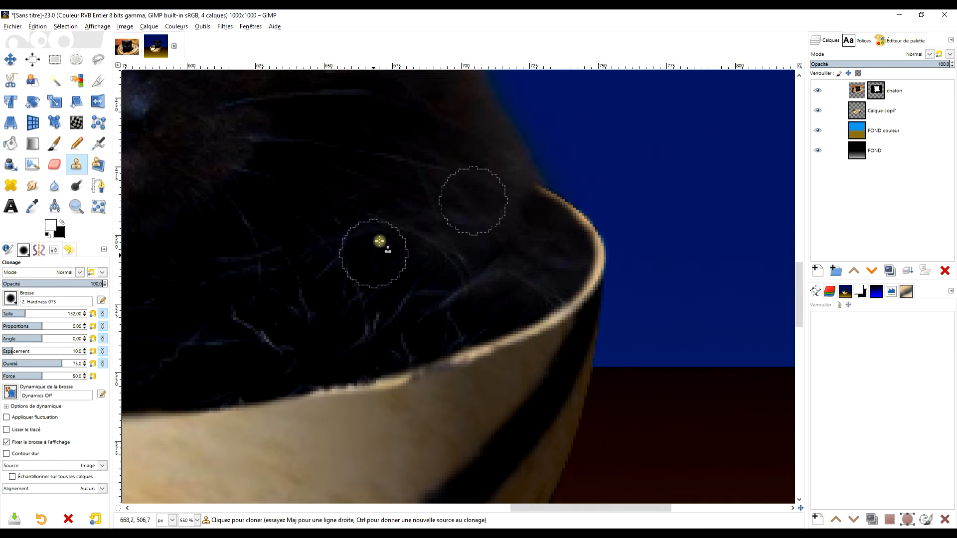
# - Lower the Clone tool's opacity to 63.9 and blend sampled fur inside the bowl's right-hand rim, undoing the last stroke
pyautogui.click(68, 284)
pyautogui.keyDown('ctrl'); pyautogui.click(483, 205); pyautogui.keyUp('ctrl')
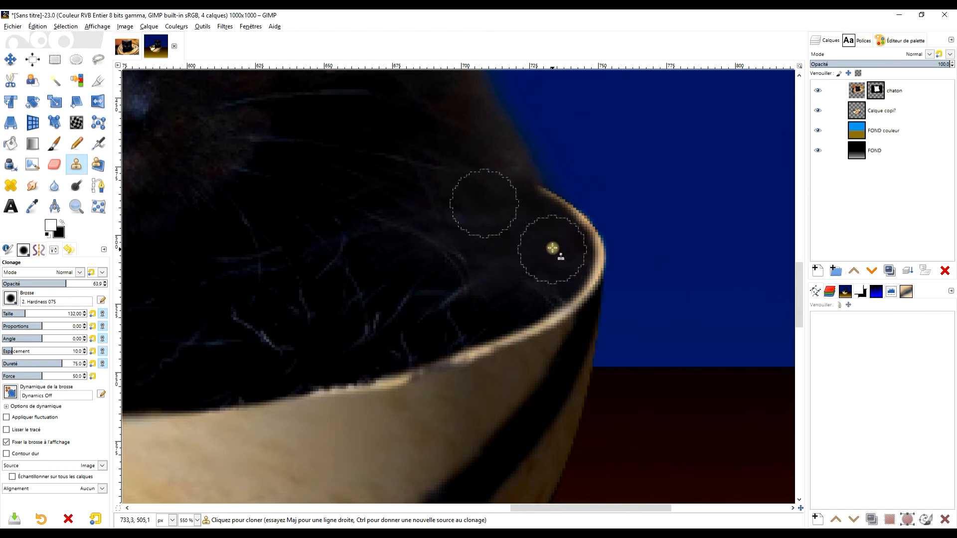
pyautogui.moveTo(505, 181)
pyautogui.mouseDown()
pyautogui.moveTo(524, 240)
pyautogui.moveTo(526, 228)
pyautogui.moveTo(524, 251)
pyautogui.moveTo(473, 295)
pyautogui.mouseUp()
pyautogui.moveTo(466, 298); pyautogui.dragTo(421, 324)
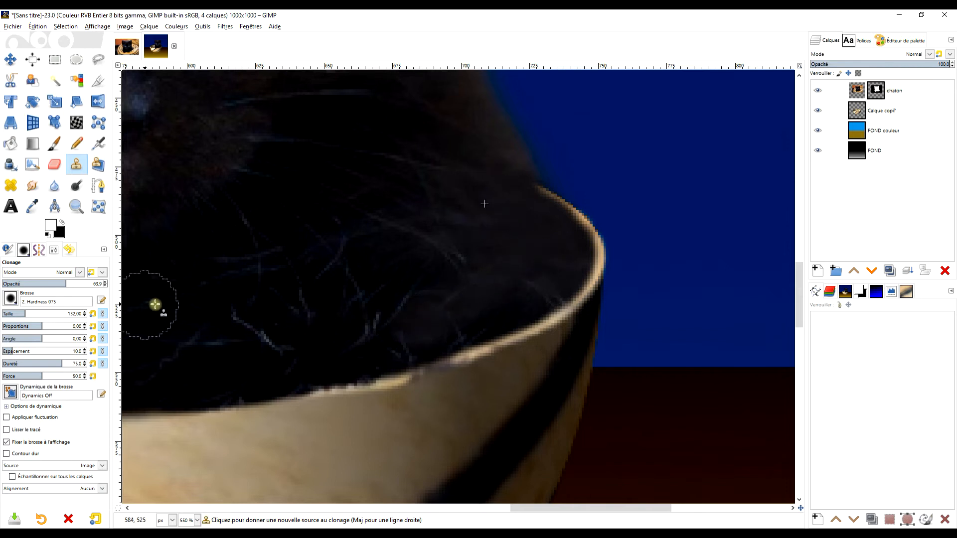
pyautogui.hotkey('ctrl', 'z')
pyautogui.scroll(-1, 466, 275)
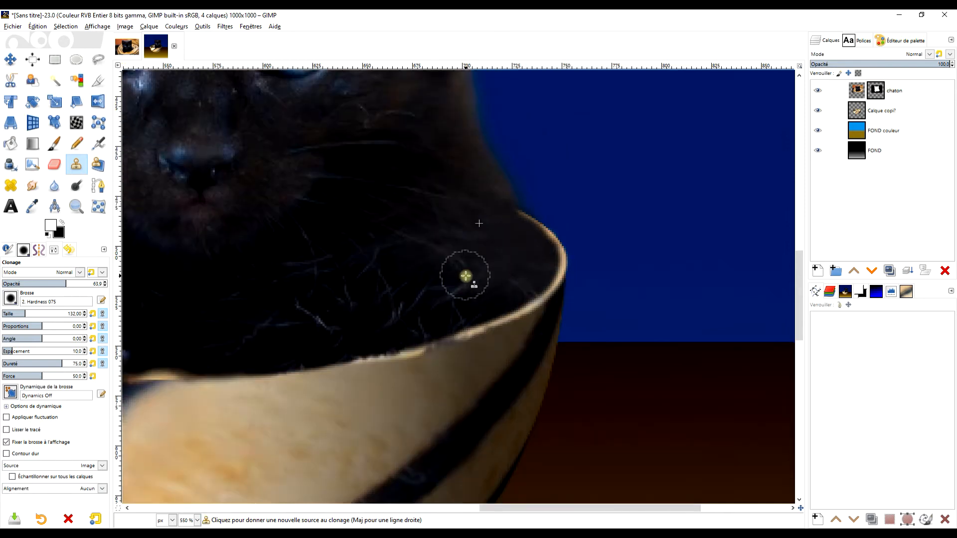
pyautogui.scroll(-4, 465, 276)
pyautogui.scroll(1, 387, 293)
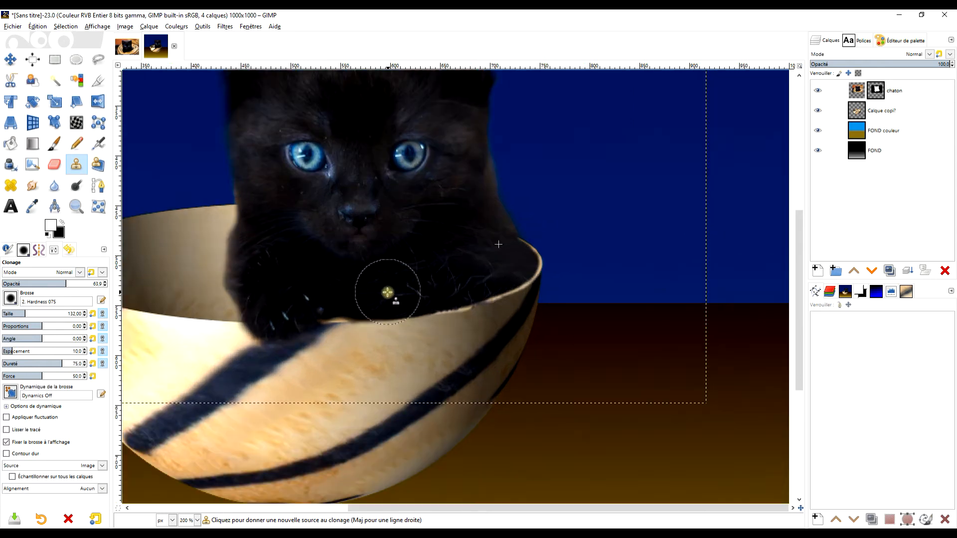
pyautogui.scroll(-2, 424, 289)
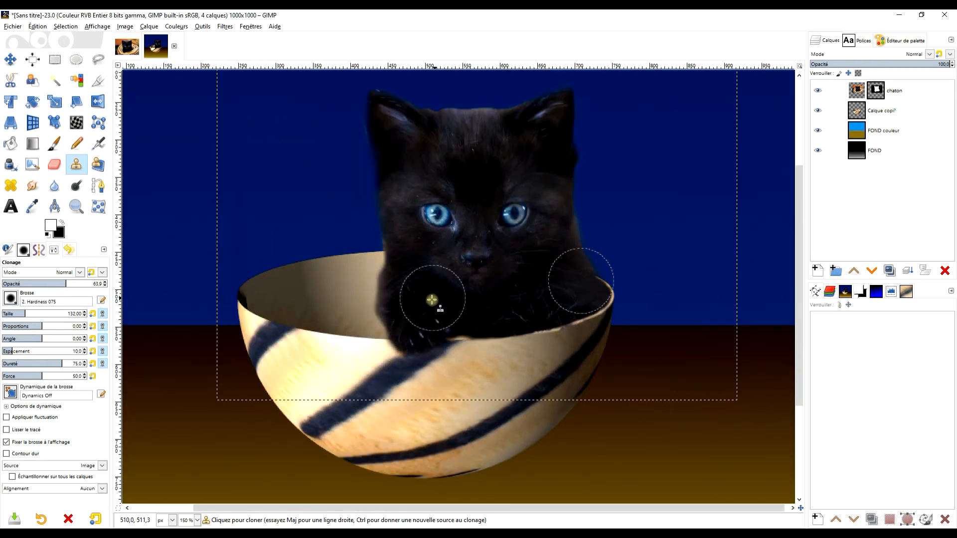
pyautogui.scroll(2, 703, 154)
pyautogui.scroll(1, 636, 194)
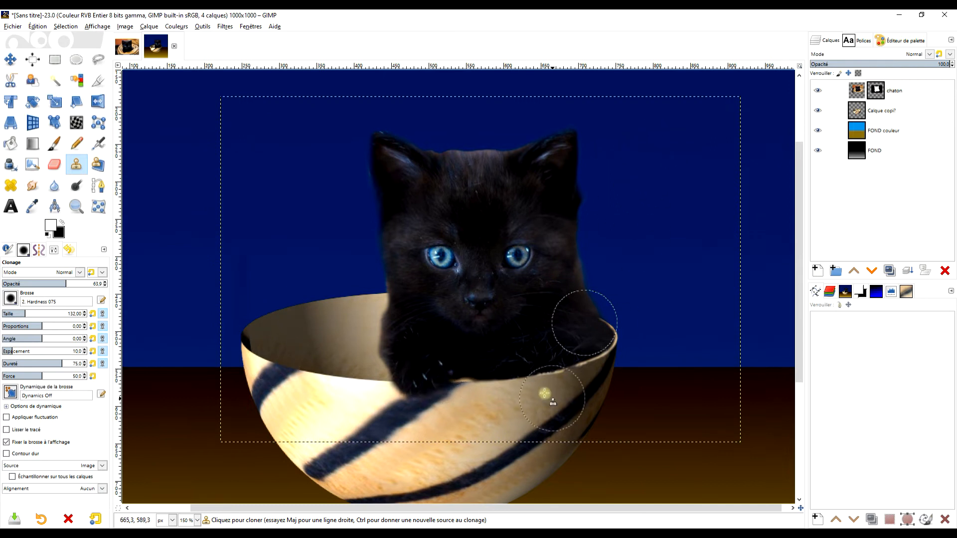
# - Rename the bowl's copied layer as bol
pyautogui.click(862, 93)
pyautogui.click(868, 111)
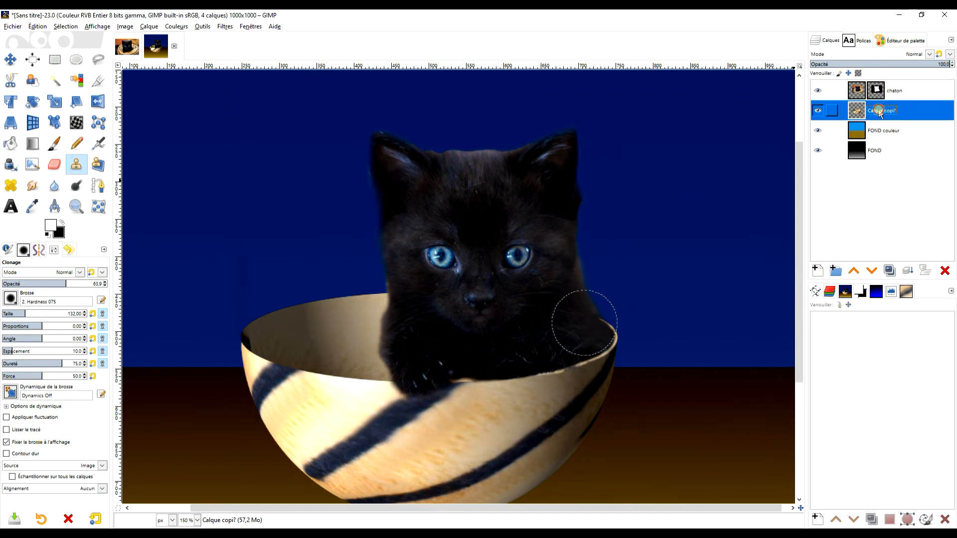
pyautogui.doubleClick(880, 110)
pyautogui.write('bo')
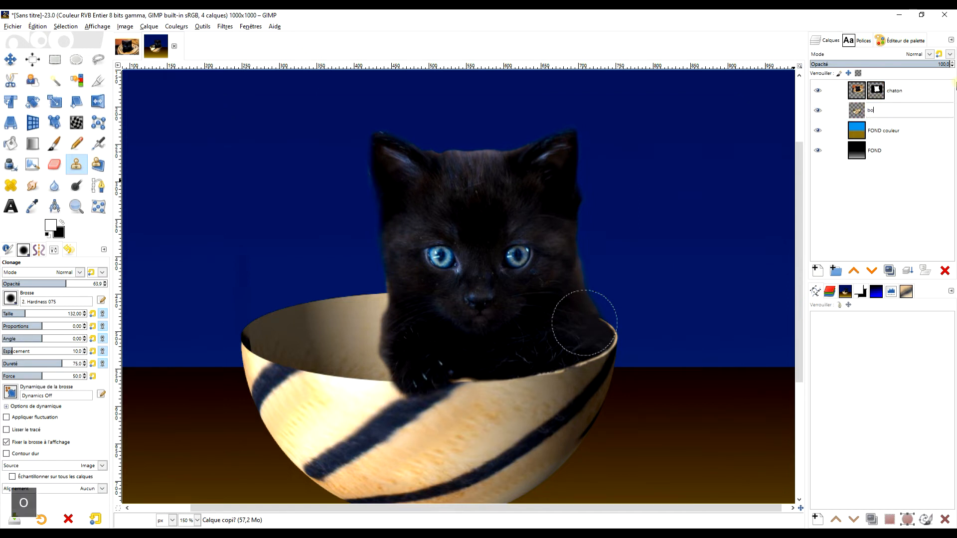
pyautogui.write('l')
pyautogui.press('Return')
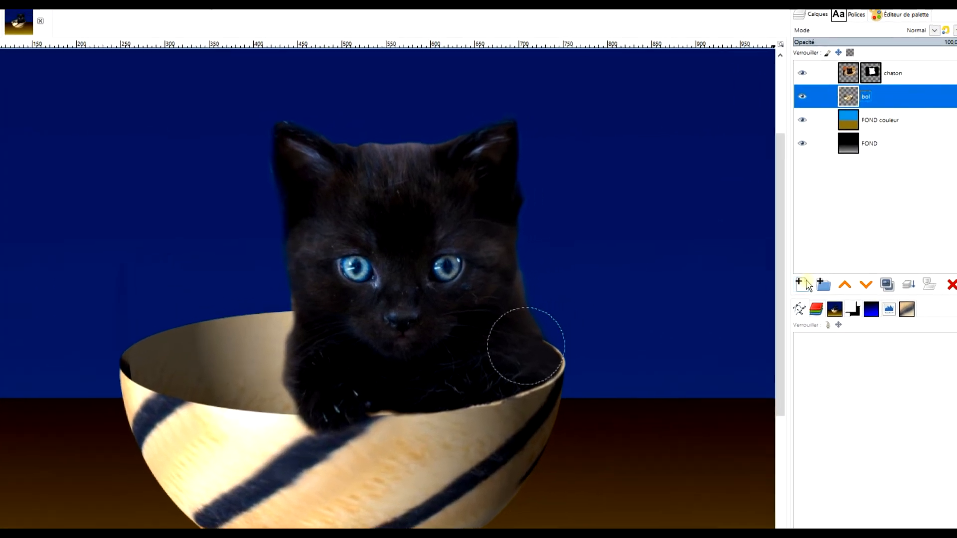
# - Create a transparent 1000 × 1000 px layer named bord du bold above the bol layer
pyautogui.hotkey('shift', 'ctrl', 'n')
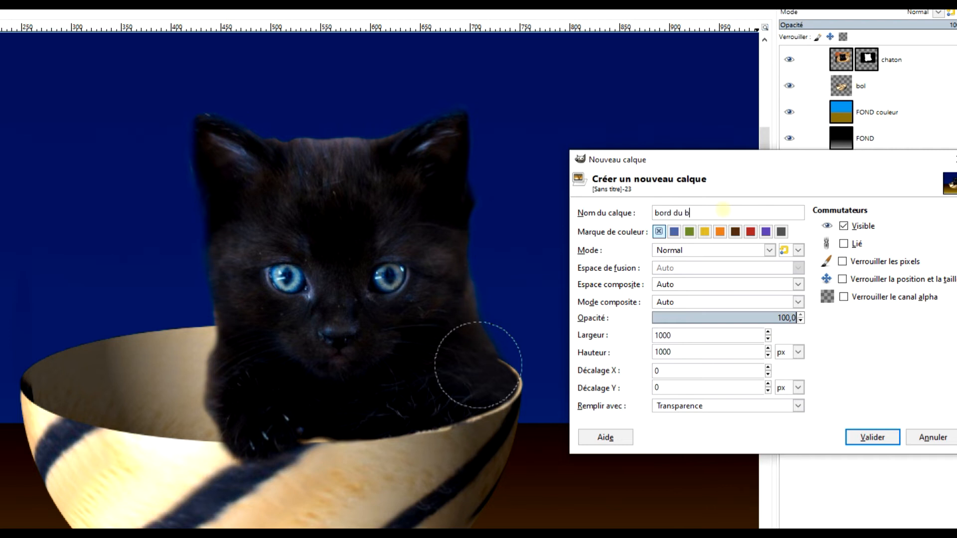
pyautogui.write('bord du bold')
pyautogui.press('Return')
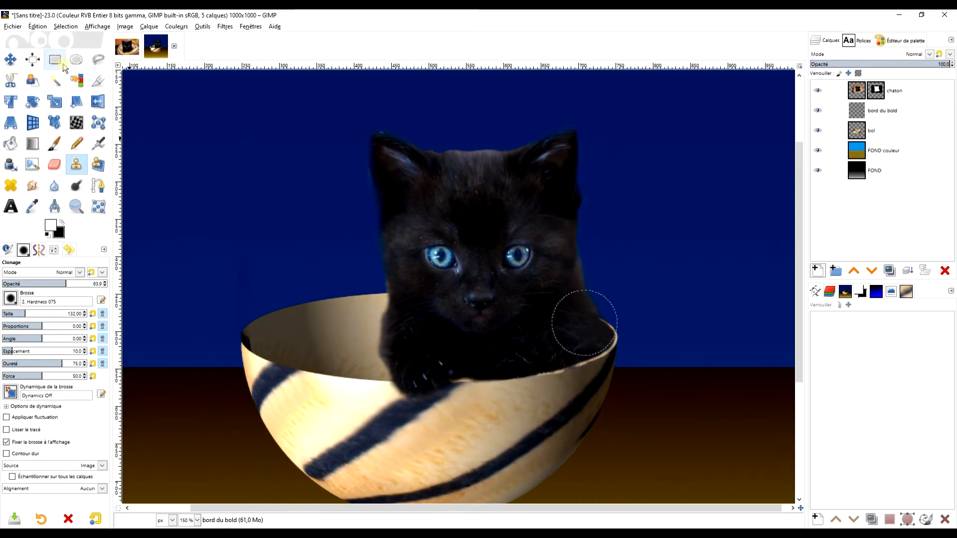
# - Hide the chaton layer and draw an elliptical selection of about 490 × 115 px over the bowl's opening
pyautogui.click(76, 60)
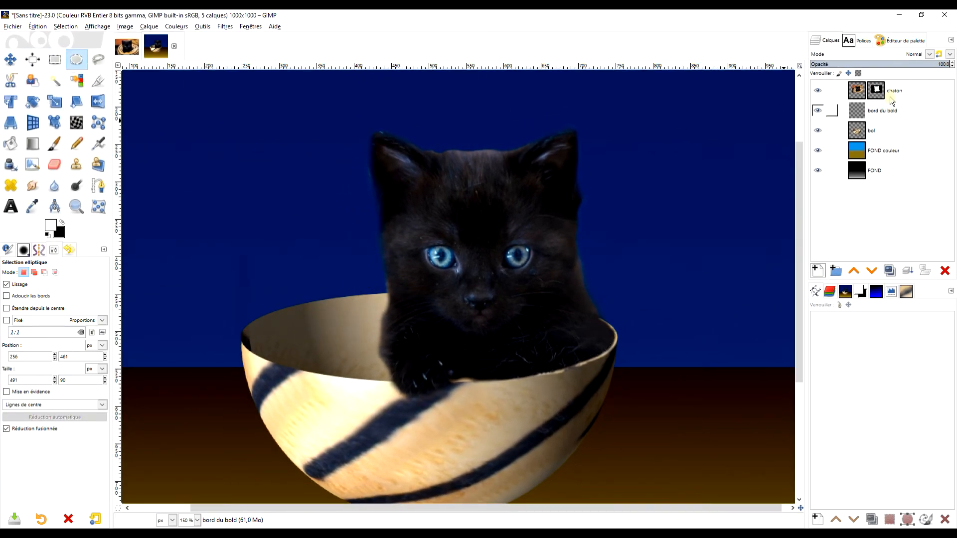
pyautogui.click(817, 90)
pyautogui.scroll(2, 371, 335)
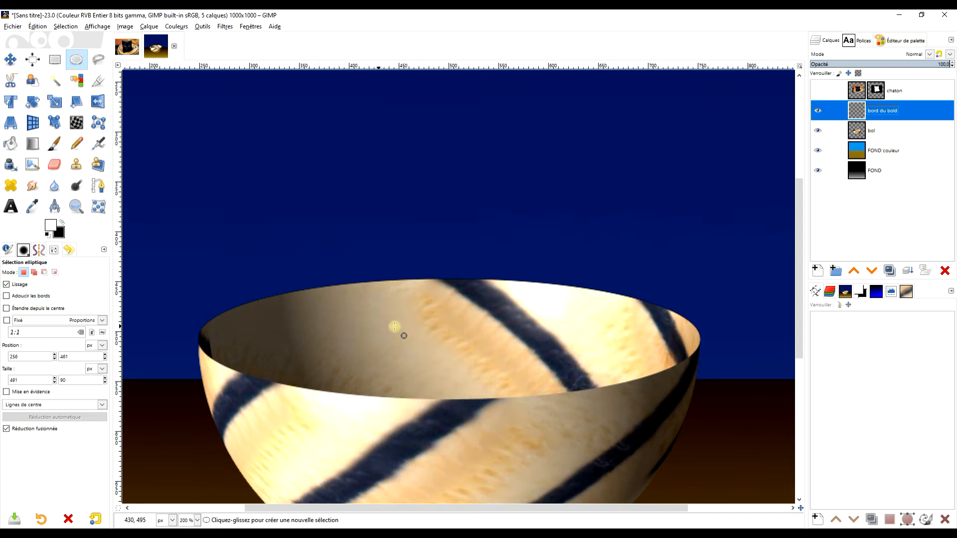
pyautogui.moveTo(190, 302); pyautogui.dragTo(677, 352)
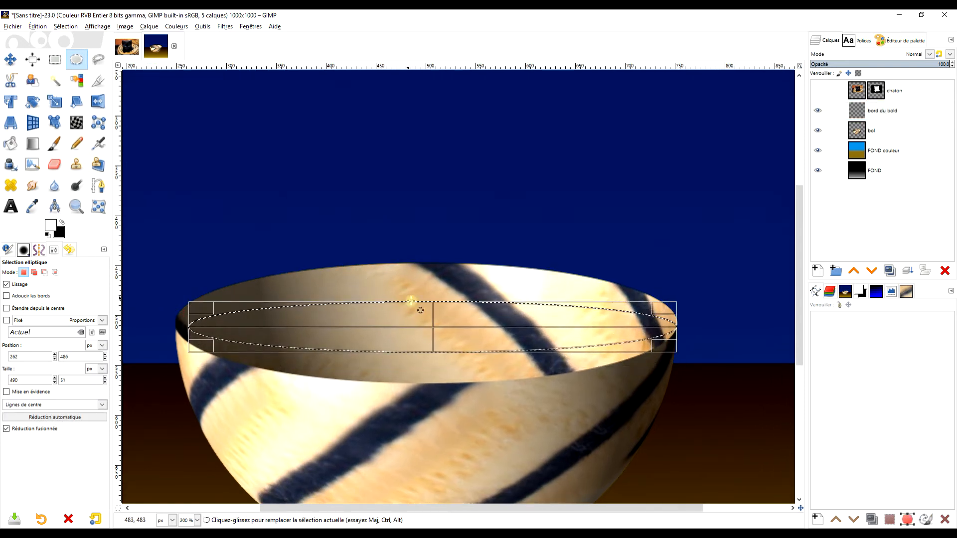
pyautogui.moveTo(427, 306); pyautogui.dragTo(427, 270)
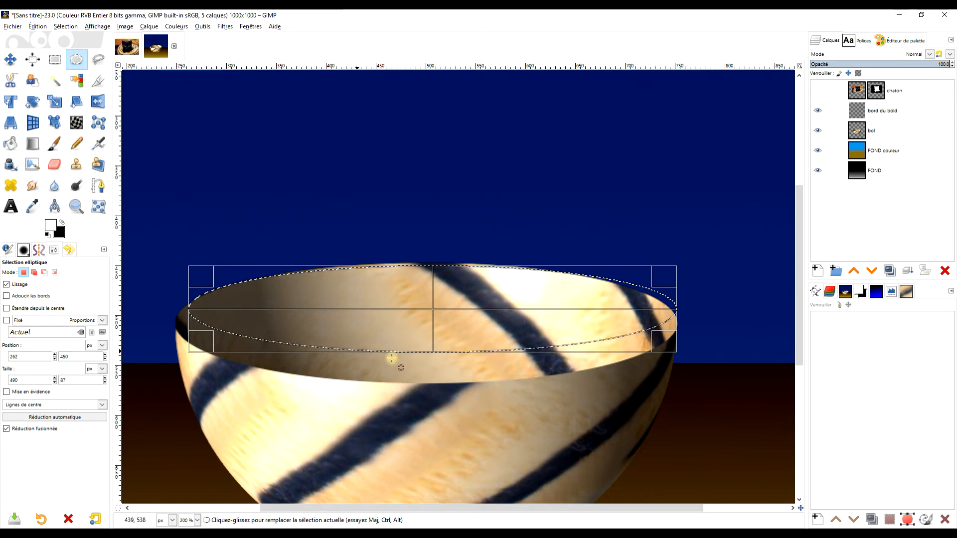
pyautogui.moveTo(434, 348); pyautogui.dragTo(434, 375)
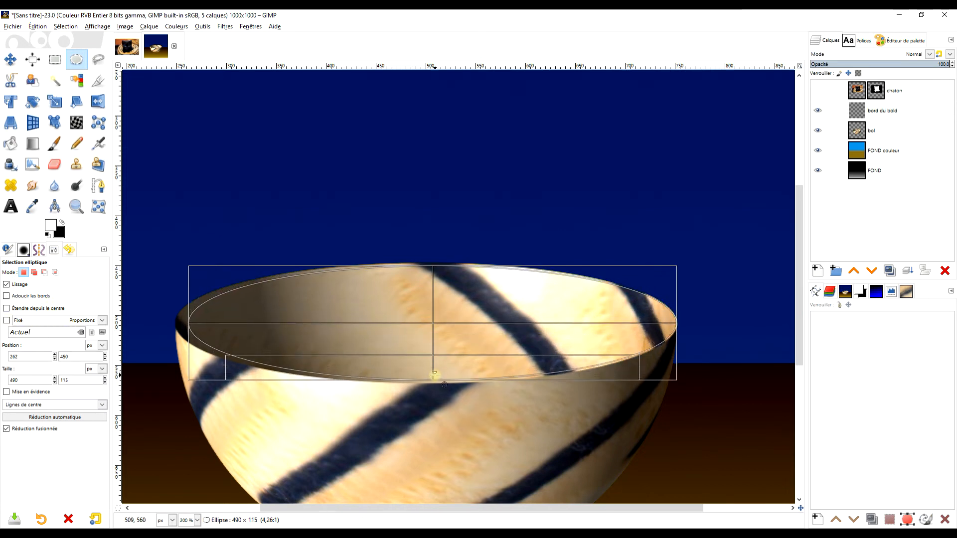
# - Fit the elliptical selection to the bowl's rim, at position 252, 452 with a size of 497 × 112 px
pyautogui.moveTo(208, 315); pyautogui.dragTo(197, 311)
pyautogui.moveTo(435, 284); pyautogui.dragTo(434, 286)
pyautogui.moveTo(668, 313); pyautogui.dragTo(666, 313)
pyautogui.moveTo(460, 380); pyautogui.dragTo(452, 368)
pyautogui.click(430, 290)
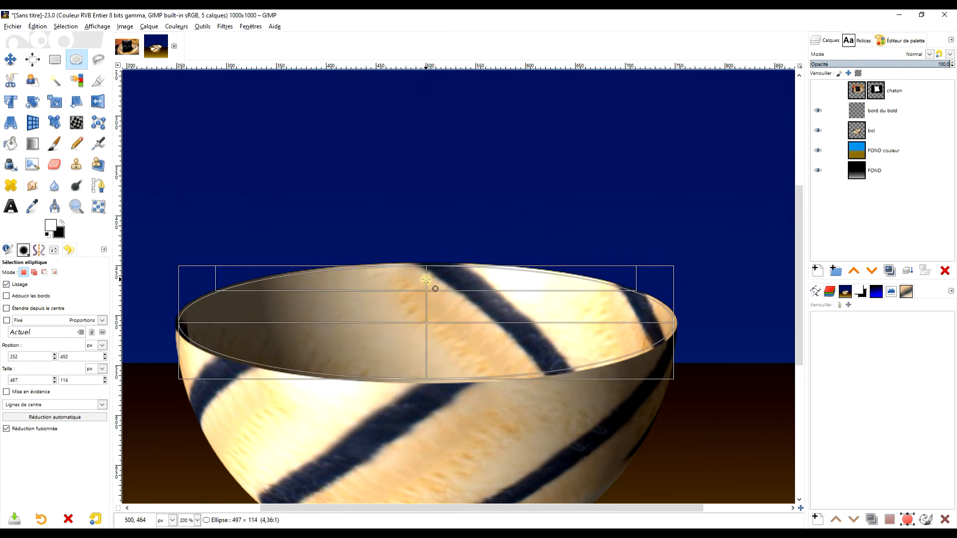
# - Sample a light brown from the bowl as foreground colour and darken it to d0a164
pyautogui.click(38, 26)
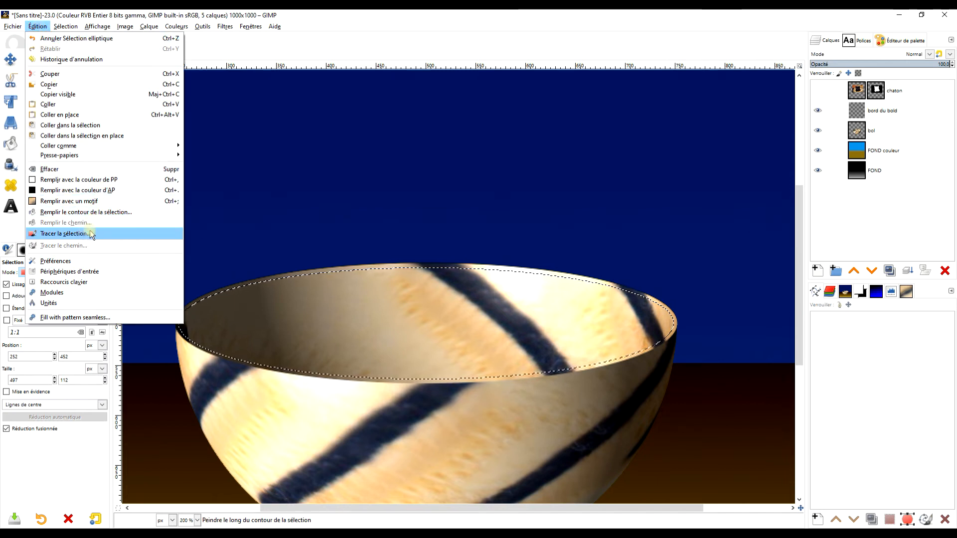
pyautogui.click(375, 27)
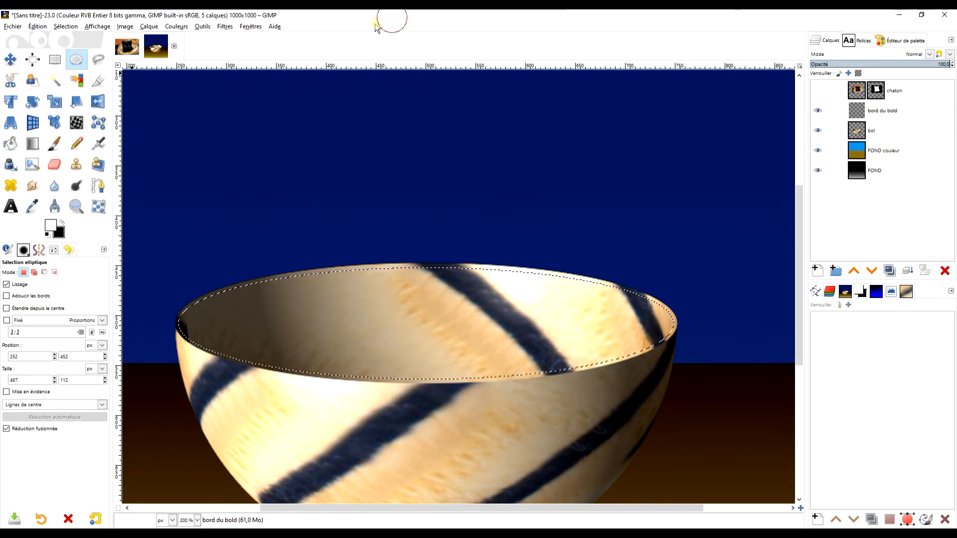
pyautogui.click(33, 209)
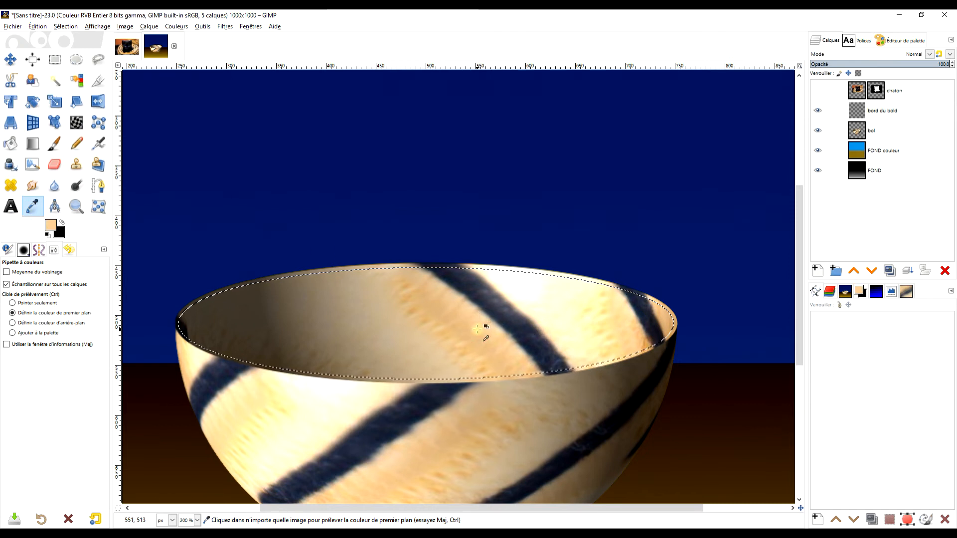
pyautogui.click(50, 225)
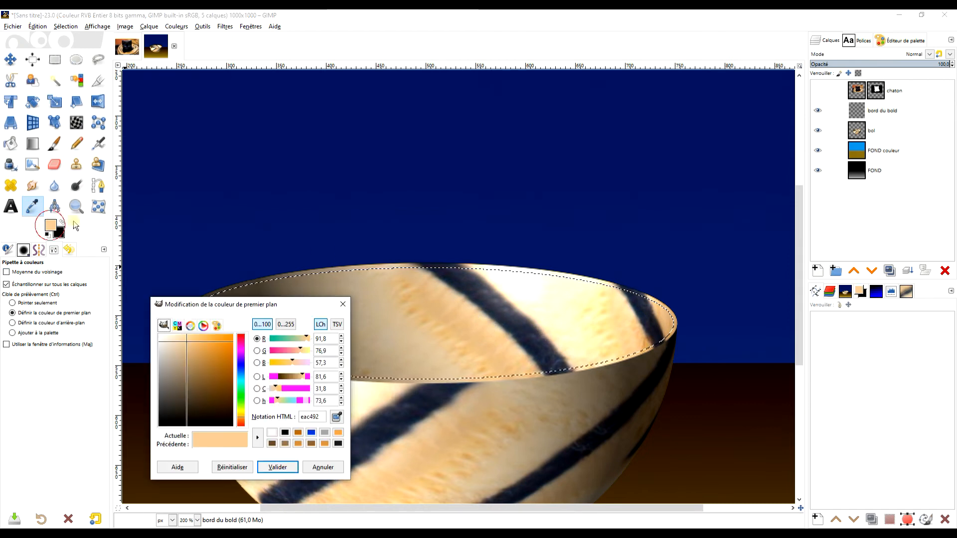
pyautogui.moveTo(187, 343); pyautogui.dragTo(197, 351)
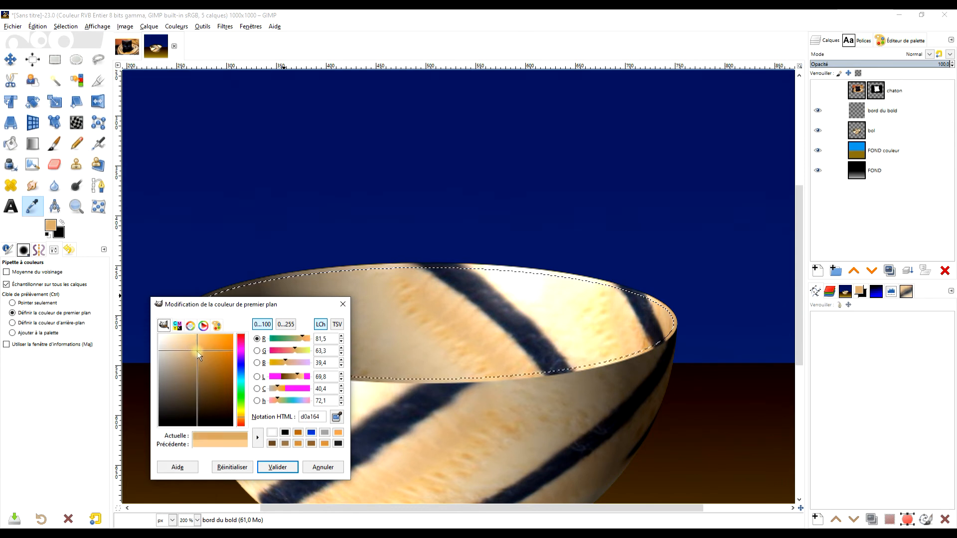
pyautogui.click(278, 466)
# - Stroke the elliptical selection with a 5 px antialiased solid-colour line on the bord du bold layer
pyautogui.click(64, 27)
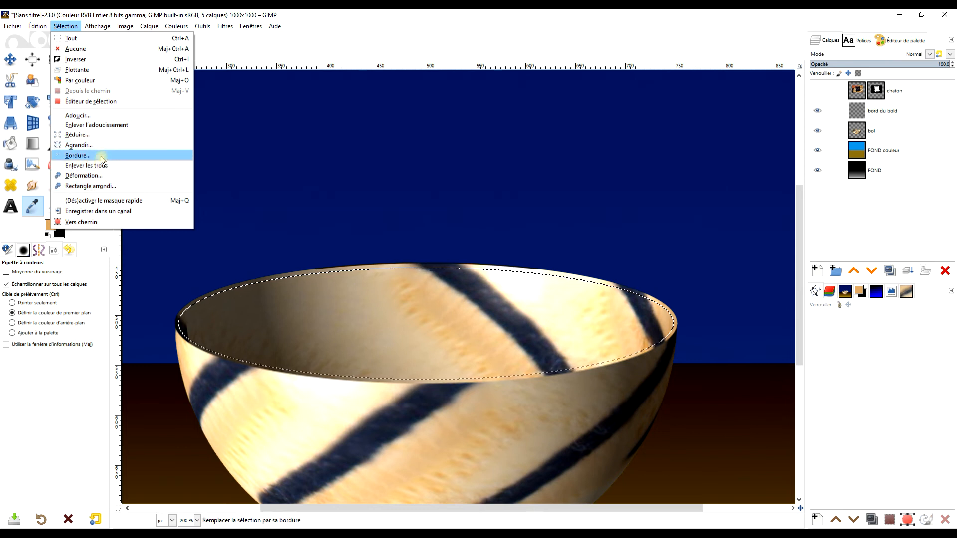
pyautogui.moveTo(38, 26)
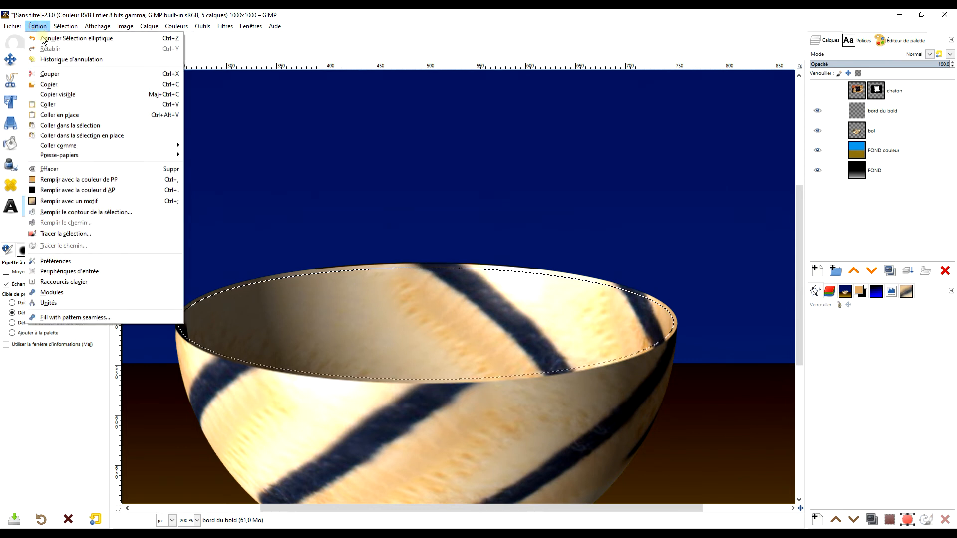
pyautogui.click(104, 234)
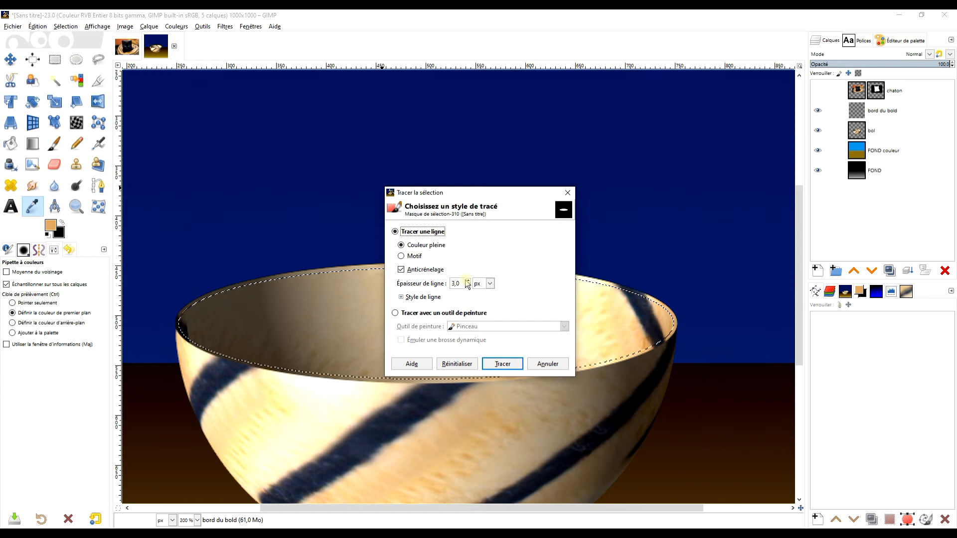
pyautogui.click(469, 281)
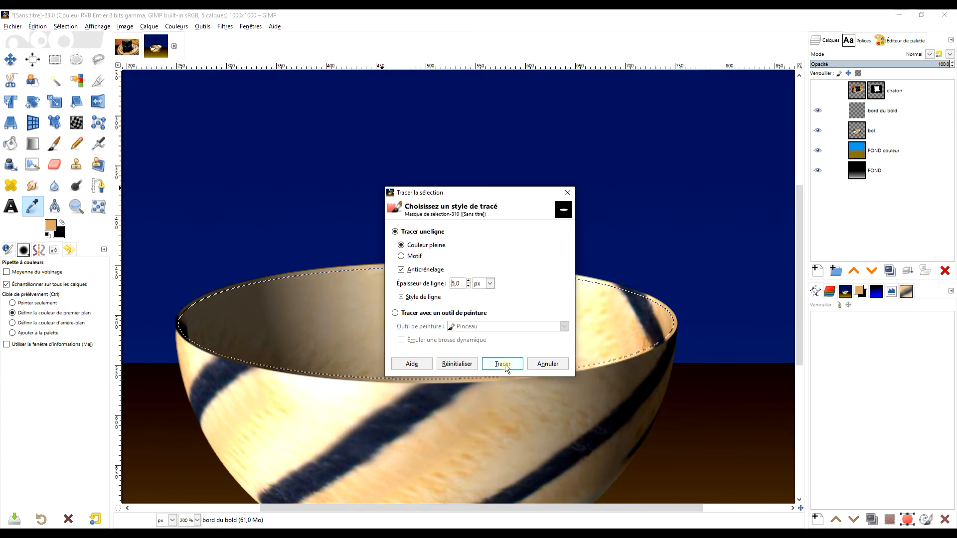
pyautogui.click(504, 364)
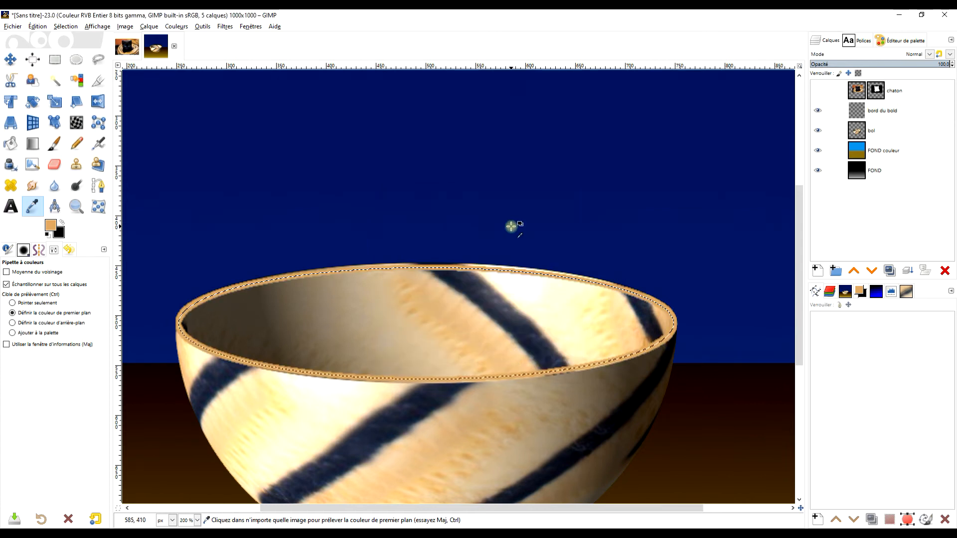
# - Move the elliptical selection up to Y 450 and stroke it again with a 5 px solid line
pyautogui.scroll(-3, 483, 292)
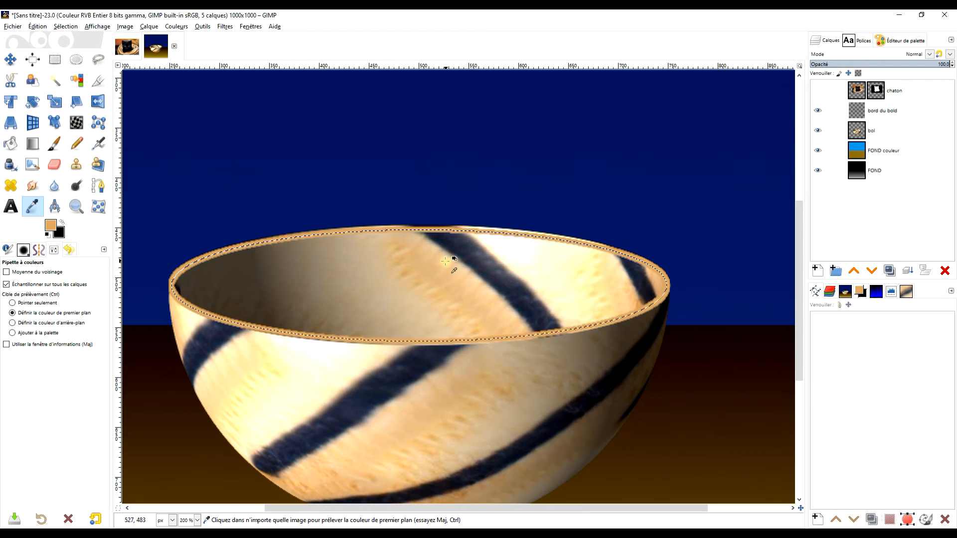
pyautogui.click(75, 60)
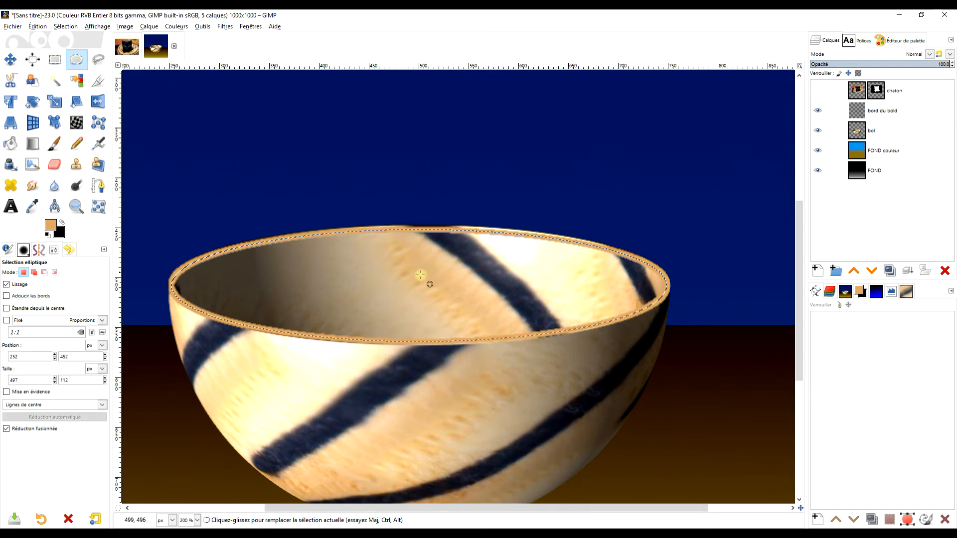
pyautogui.click(456, 266)
pyautogui.moveTo(427, 283); pyautogui.dragTo(428, 281)
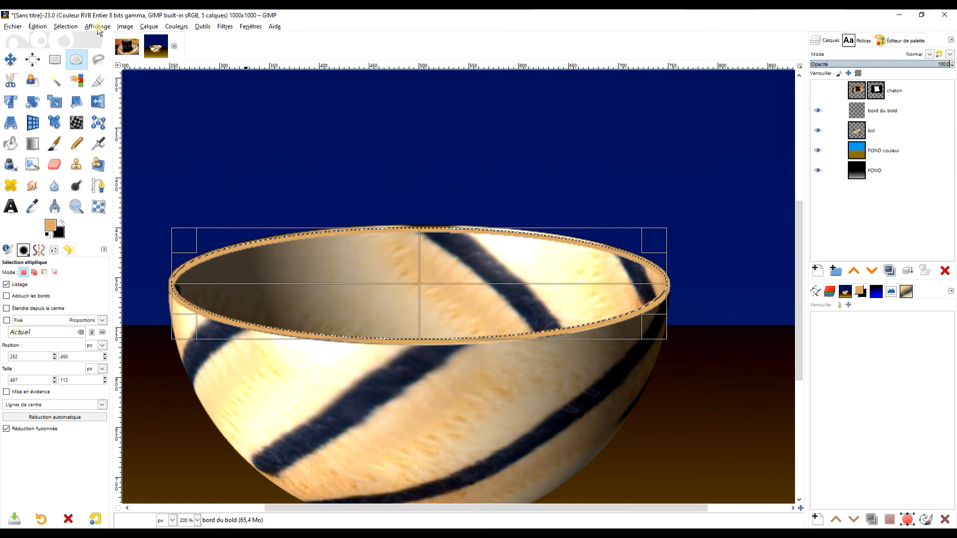
pyautogui.click(37, 27)
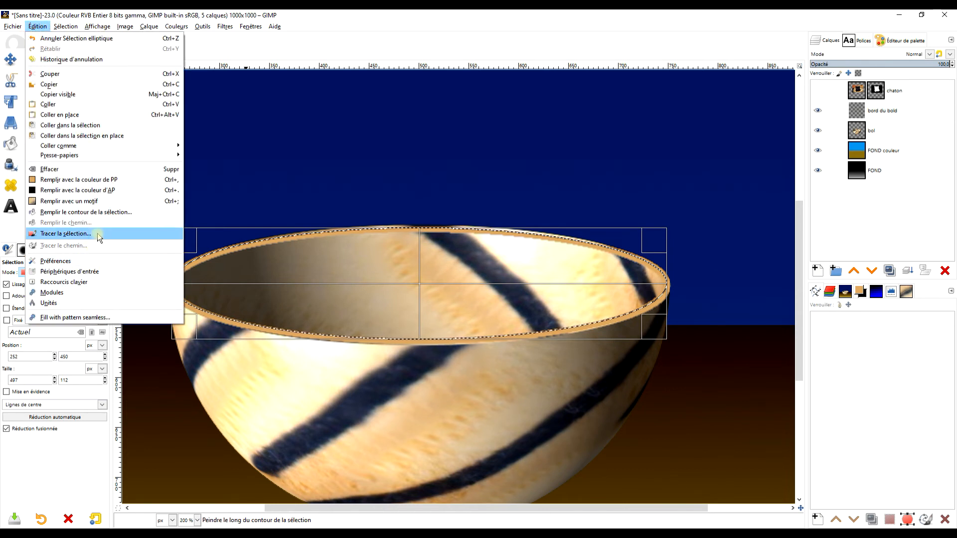
pyautogui.click(65, 234)
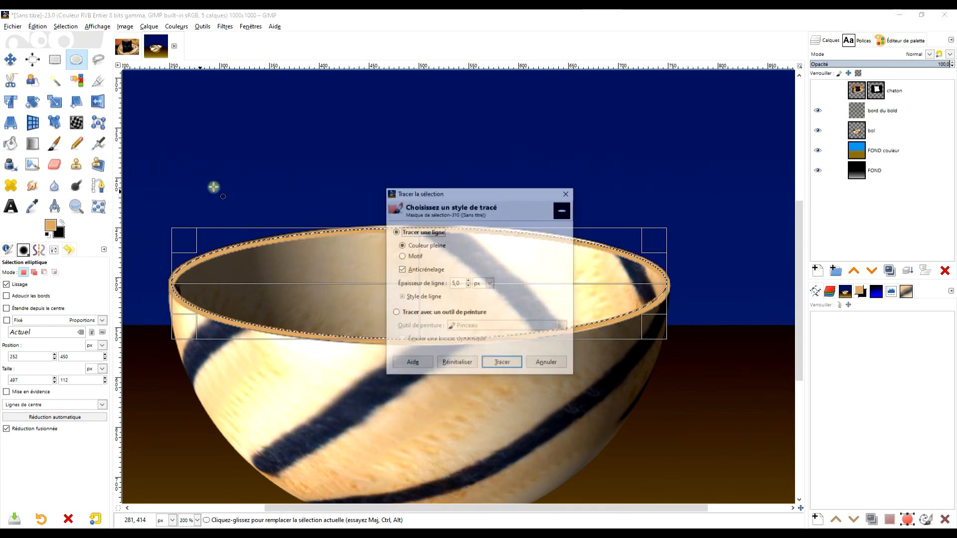
pyautogui.click(502, 364)
# - Clear the elliptical selection around the bowl's rim using the Rectangle Select tool
pyautogui.press('r')
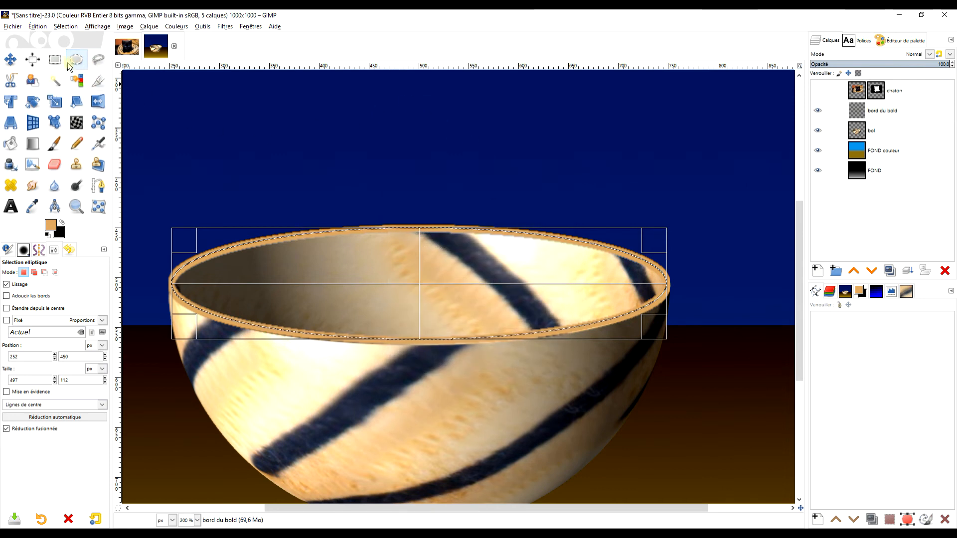
pyautogui.click(315, 150)
pyautogui.scroll(-2, 365, 152)
pyautogui.scroll(2, 365, 152)
pyautogui.moveTo(365, 152); pyautogui.dragTo(387, 161)
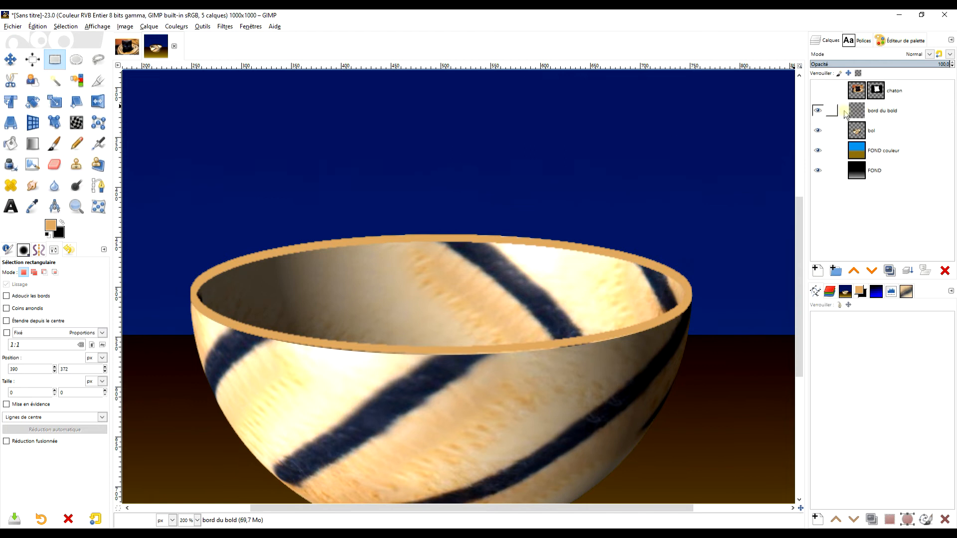
# - Soften the bord du bold layer with a Gaussian blur of 0.50 in X and Y
pyautogui.click(880, 110)
pyautogui.click(224, 26)
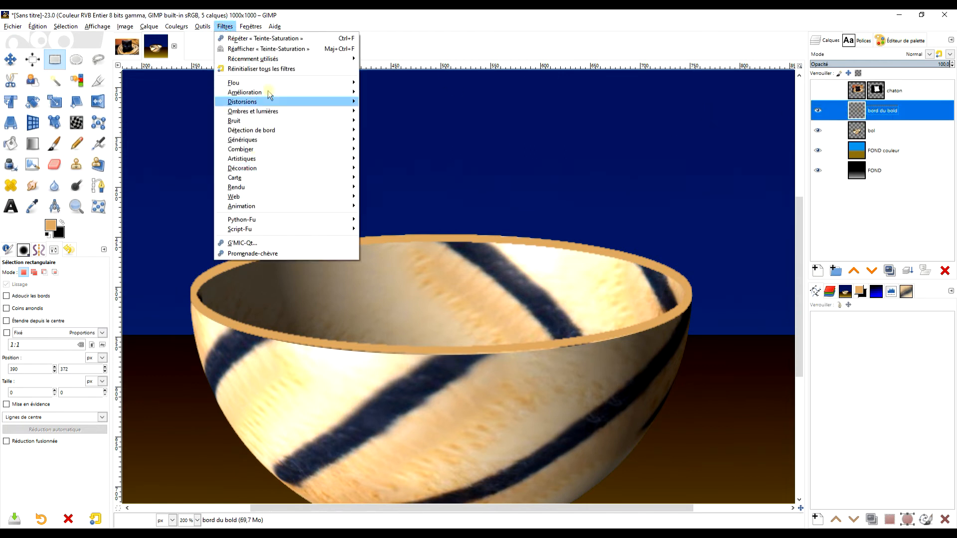
pyautogui.moveTo(274, 83)
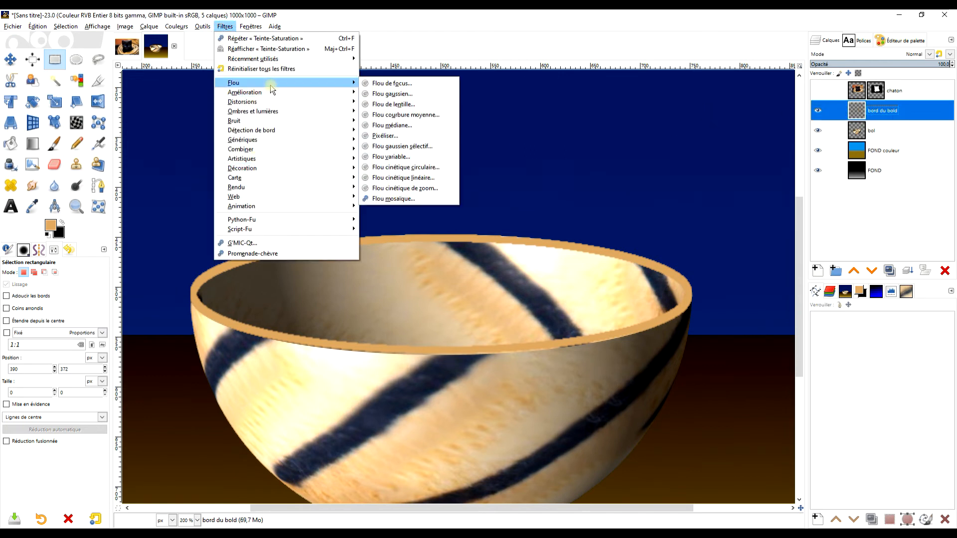
pyautogui.click(392, 94)
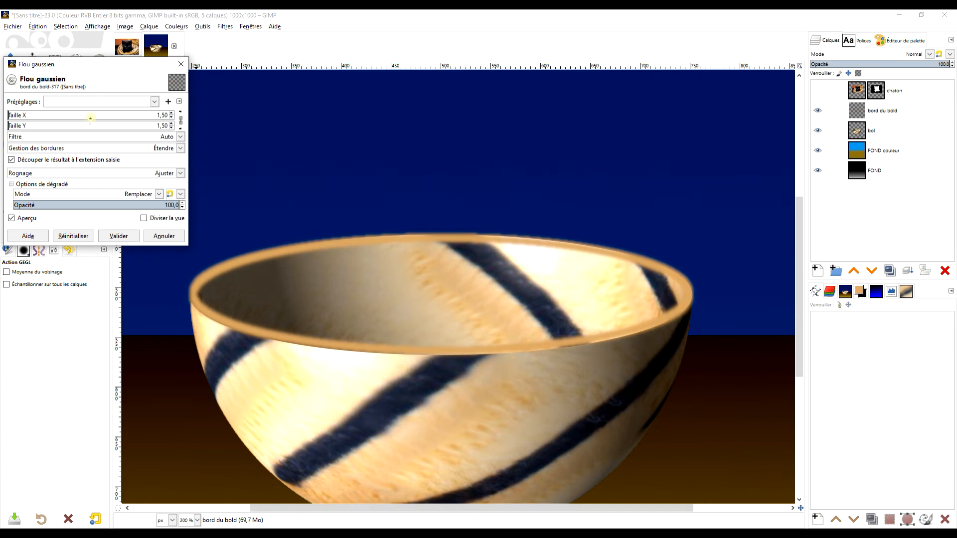
pyautogui.click(172, 117)
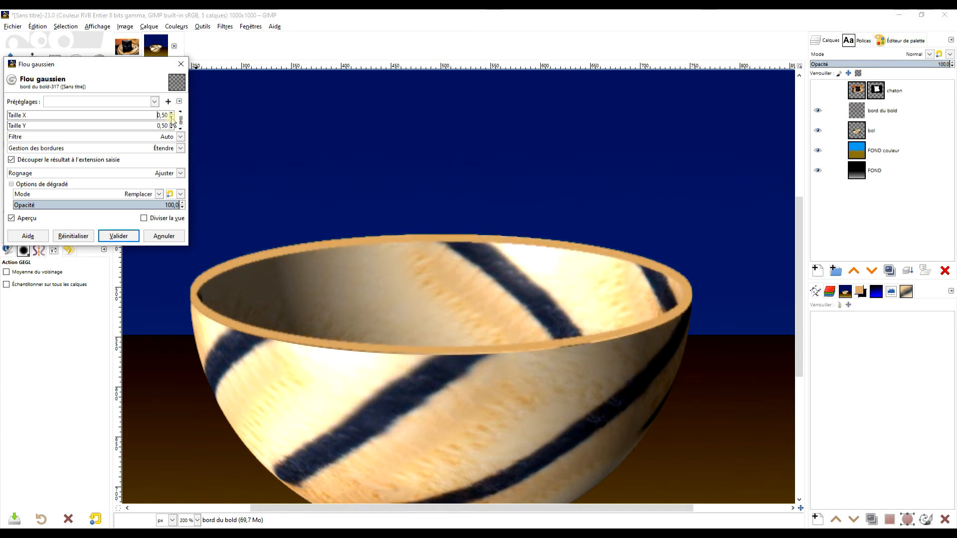
pyautogui.click(118, 236)
# - Crop the bord du bold layer to its content
pyautogui.click(55, 59)
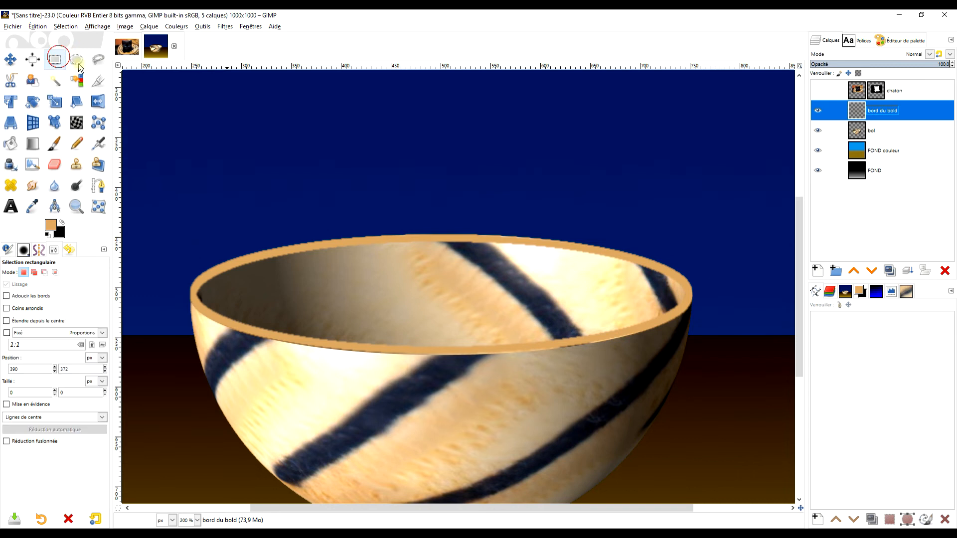
pyautogui.click(354, 127)
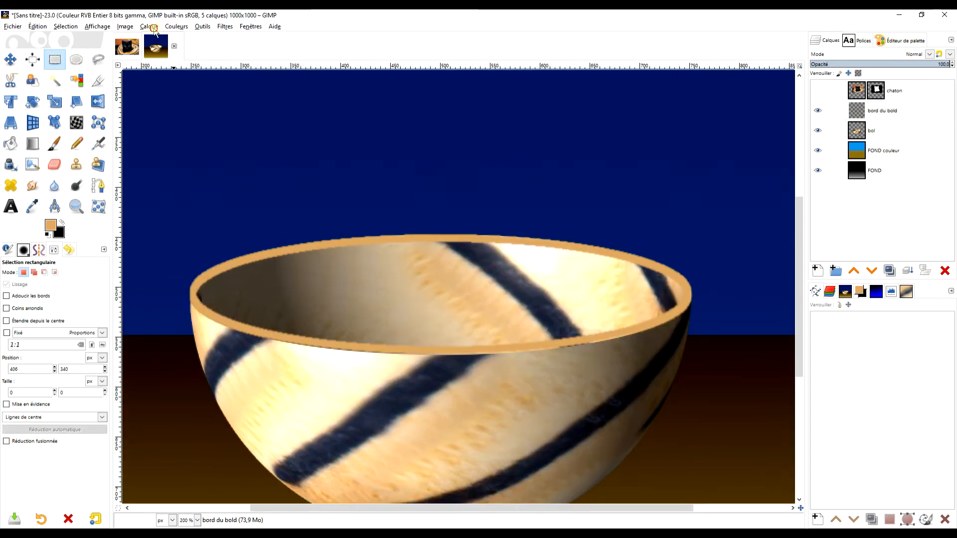
pyautogui.click(153, 28)
pyautogui.click(189, 188)
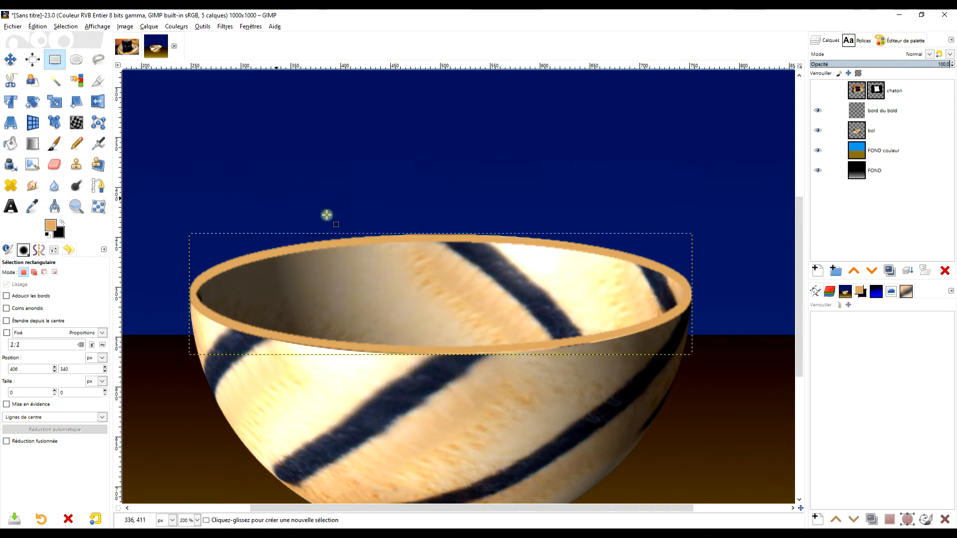
# - Scale the bord du bold layer to 503 x 124 px with unlinked proportions so it fits the bowl's edge
pyautogui.hotkey('shift', 's')
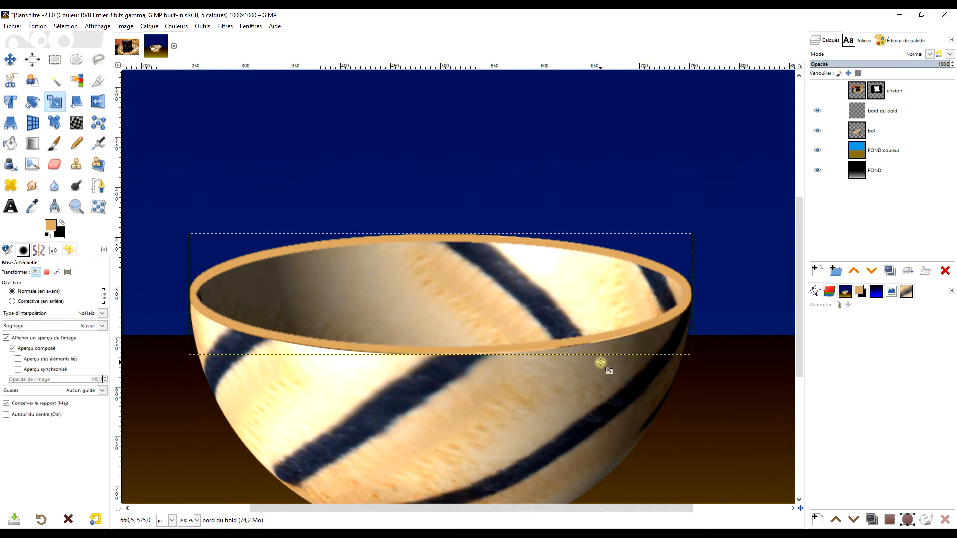
pyautogui.click(546, 323)
pyautogui.moveTo(445, 356); pyautogui.dragTo(445, 358)
pyautogui.click(710, 102)
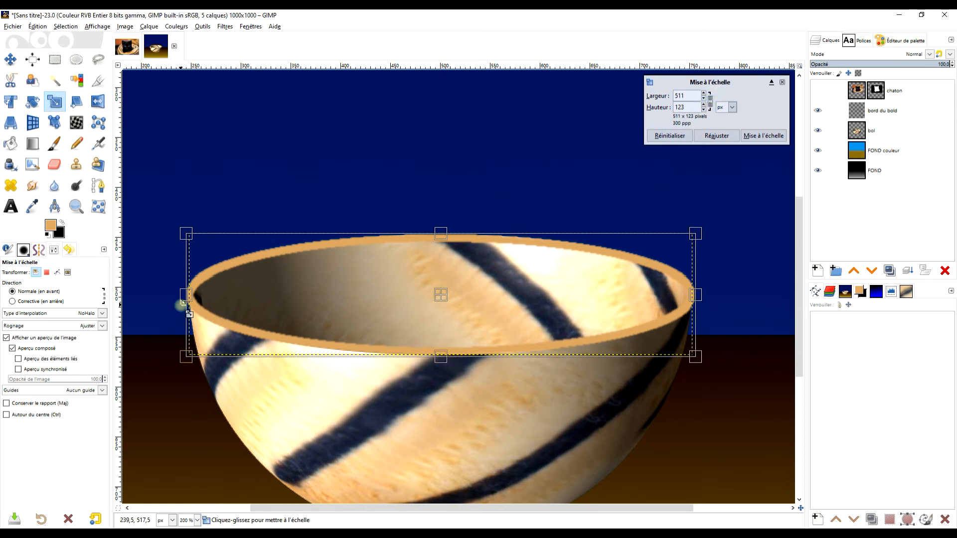
pyautogui.moveTo(188, 298); pyautogui.dragTo(187, 299)
pyautogui.moveTo(450, 228); pyautogui.dragTo(444, 234)
pyautogui.moveTo(702, 301); pyautogui.dragTo(692, 303)
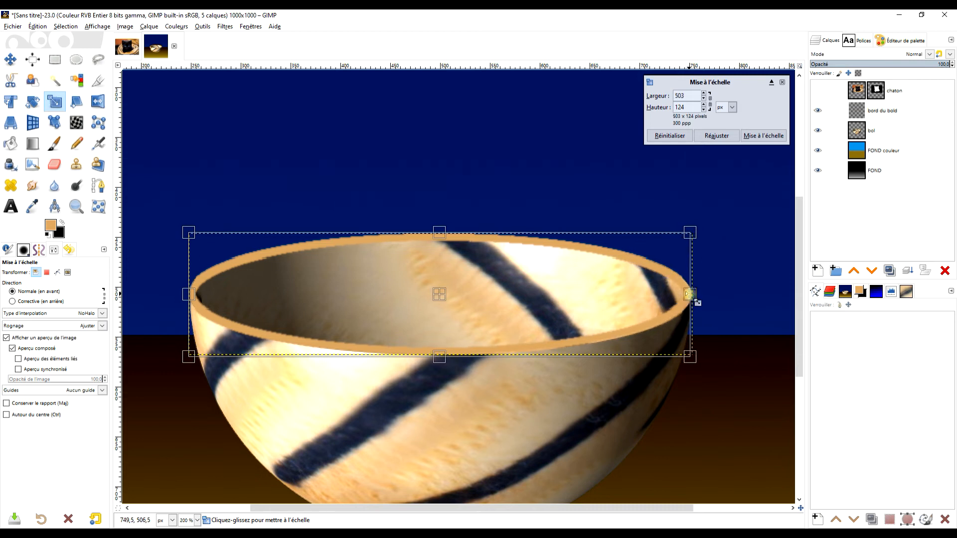
pyautogui.click(761, 136)
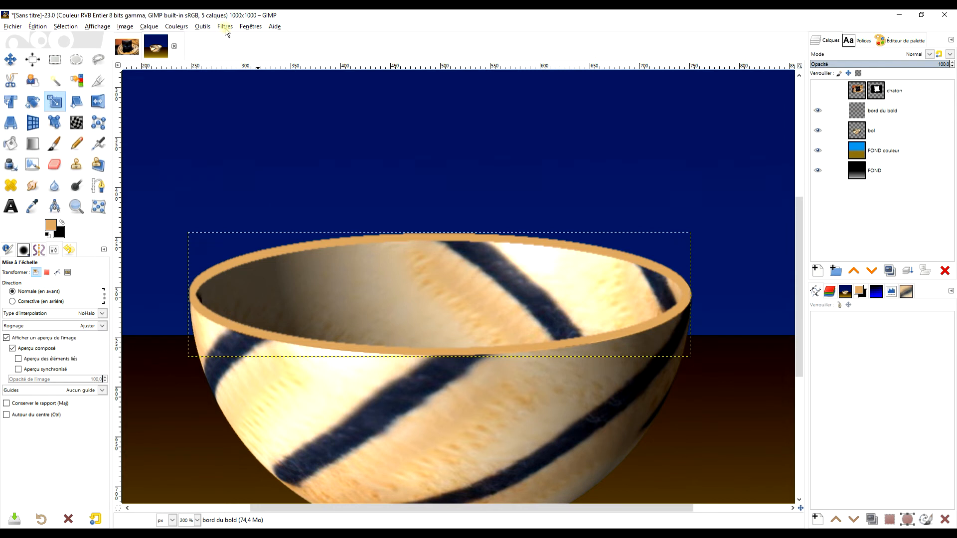
# - Expand the bord du bold layer's boundary to the image size
pyautogui.click(154, 28)
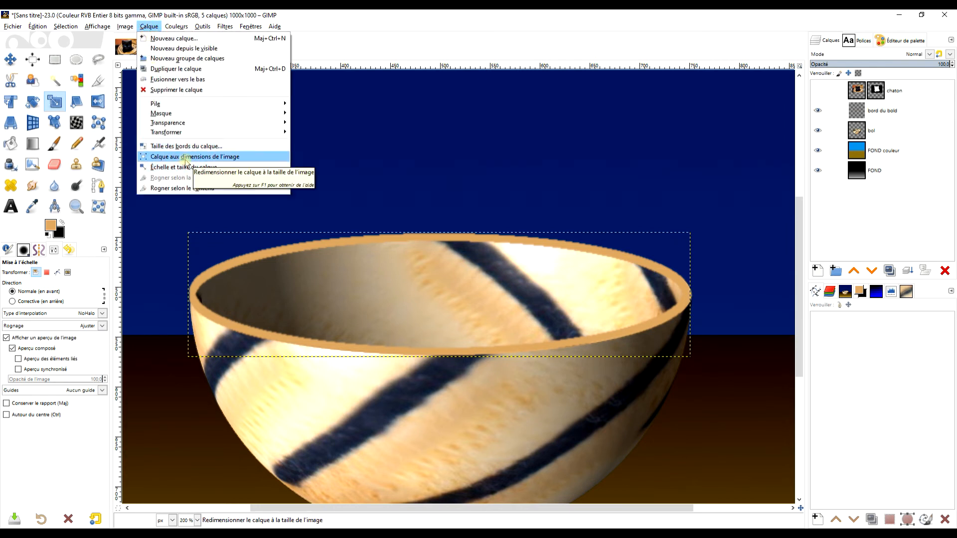
pyautogui.click(185, 157)
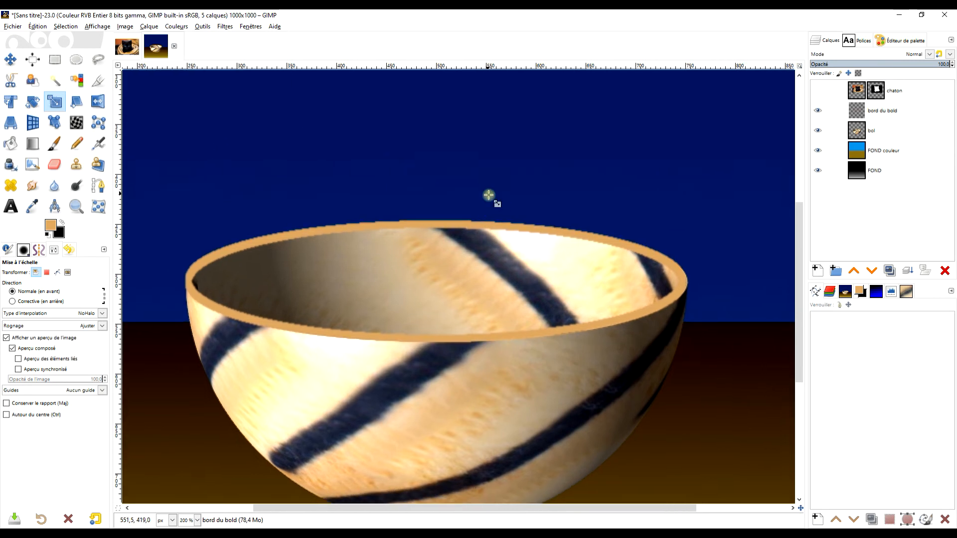
pyautogui.press('1')
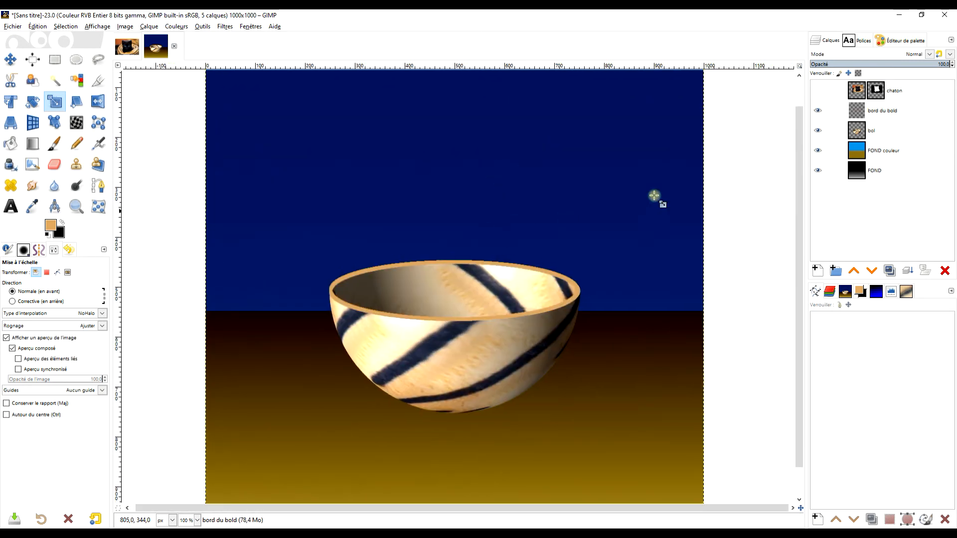
# - Make the chaton layer visible again, select the bol layer and check the whole composition
pyautogui.click(820, 93)
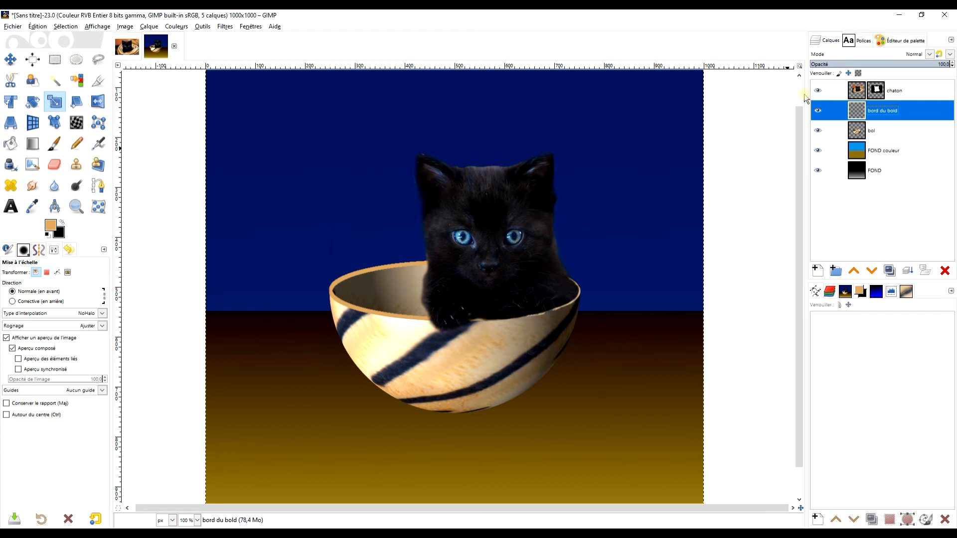
pyautogui.moveTo(578, 265); pyautogui.dragTo(566, 275)
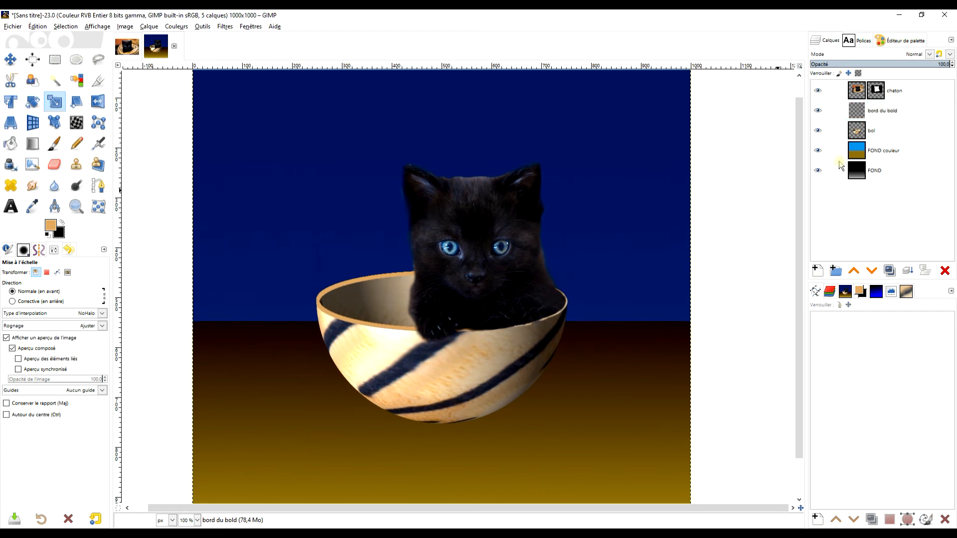
pyautogui.click(863, 131)
pyautogui.moveTo(641, 208); pyautogui.dragTo(565, 139)
pyautogui.scroll(-2, 566, 140)
pyautogui.scroll(3, 571, 148)
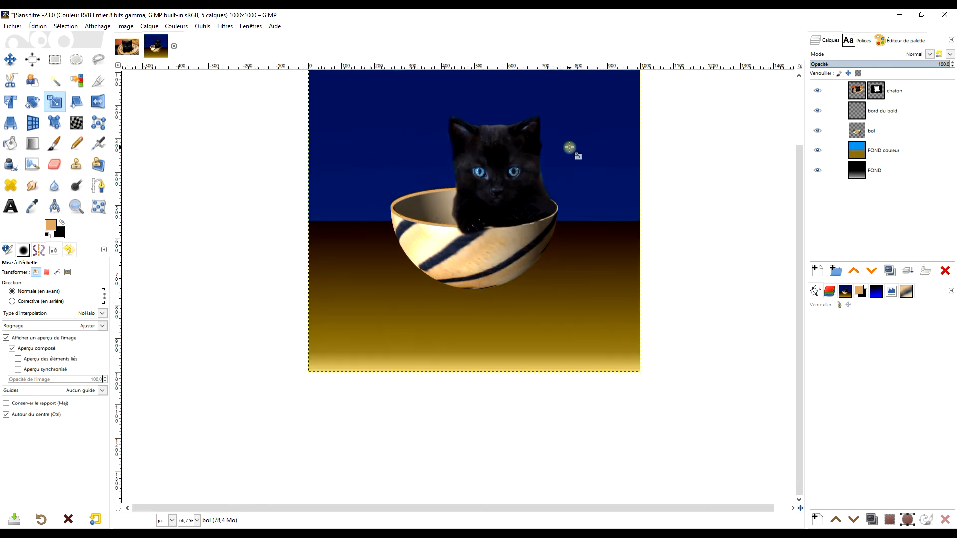
pyautogui.scroll(-3, 582, 233)
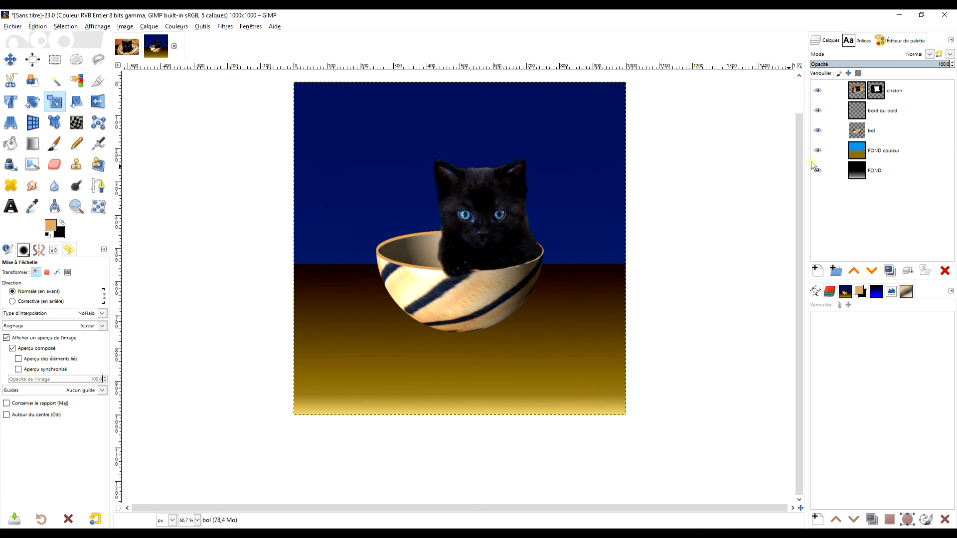
# - Select the brown ground area of the FOND couleur layer with Fuzzy Select
pyautogui.click(868, 151)
pyautogui.click(54, 81)
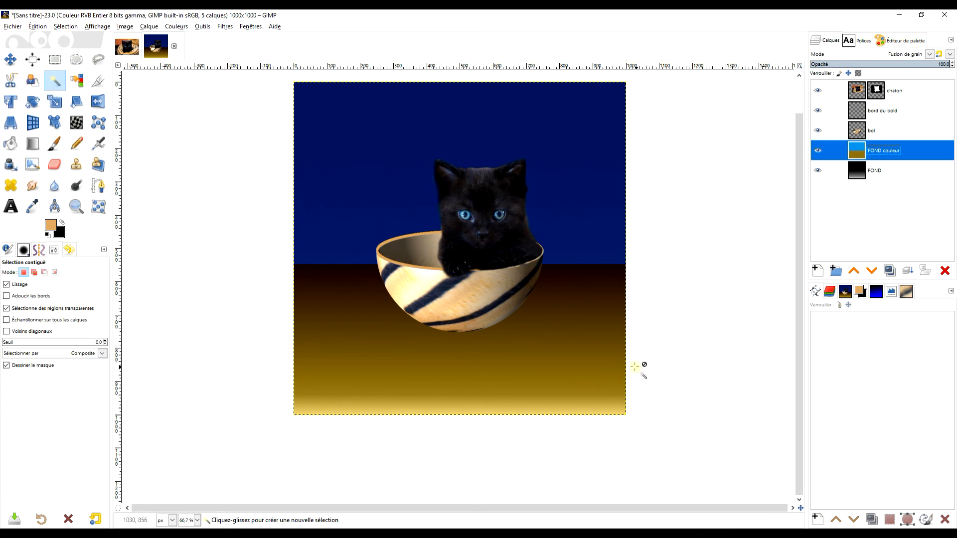
pyautogui.click(607, 359)
# - Colorize the selected ground area with the saved orange-brown swatch as the base colour
pyautogui.click(125, 26)
pyautogui.moveTo(180, 27)
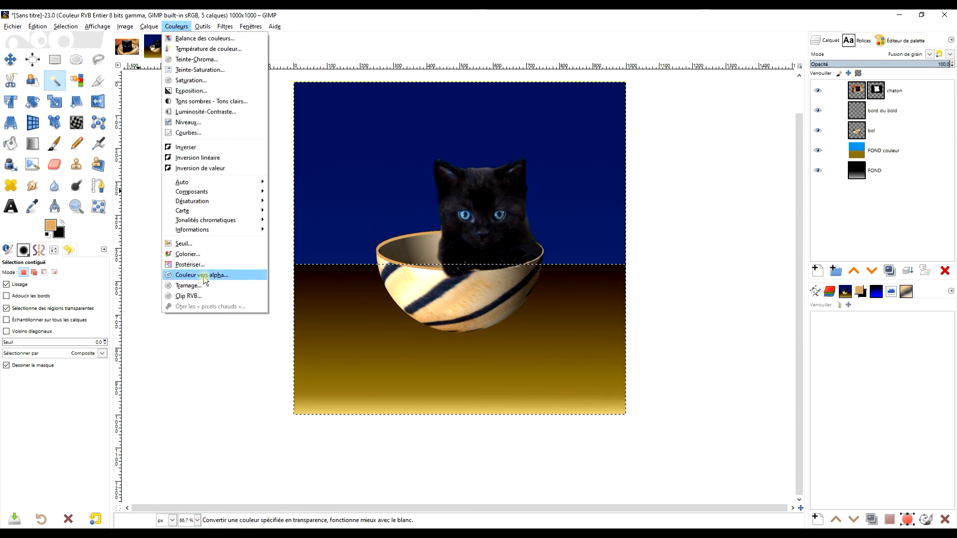
pyautogui.click(208, 255)
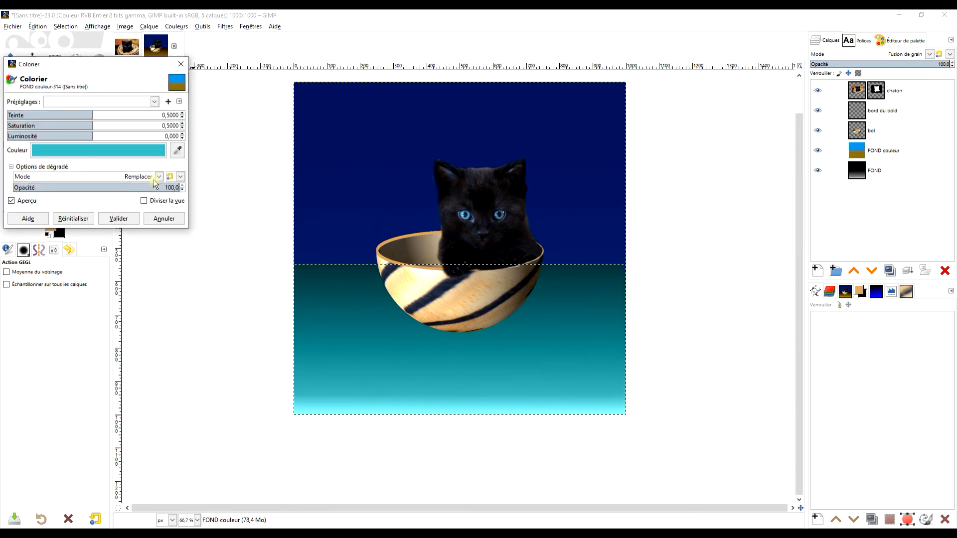
pyautogui.click(106, 151)
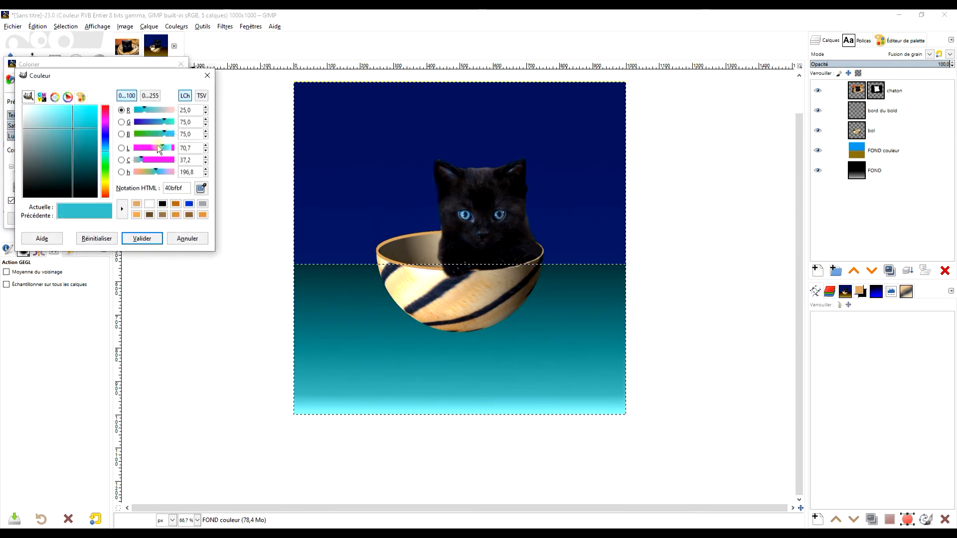
pyautogui.click(176, 205)
pyautogui.click(143, 239)
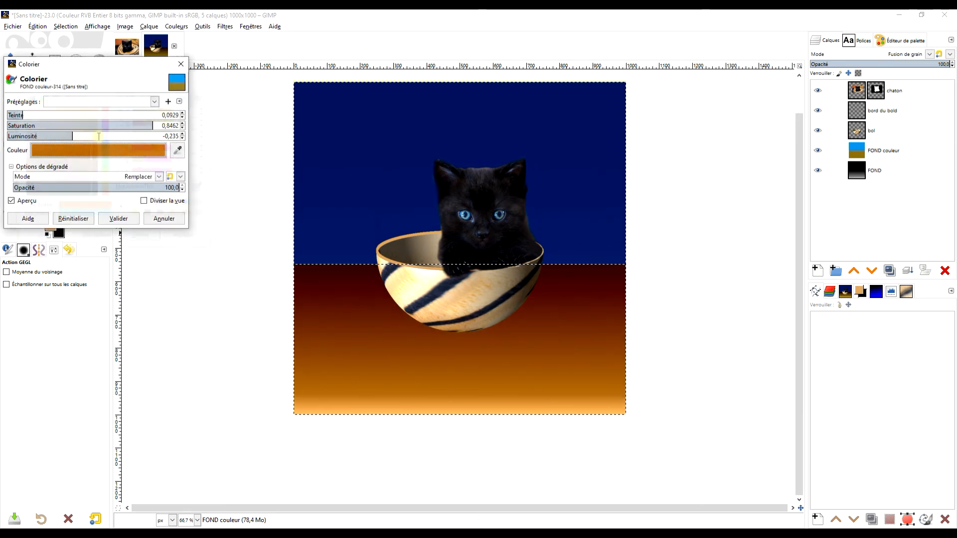
# - Adjust the ground's colorization to hue 0.1156, saturation 0.4046 and lightness 0.358, and apply it
pyautogui.moveTo(23, 115); pyautogui.dragTo(28, 115)
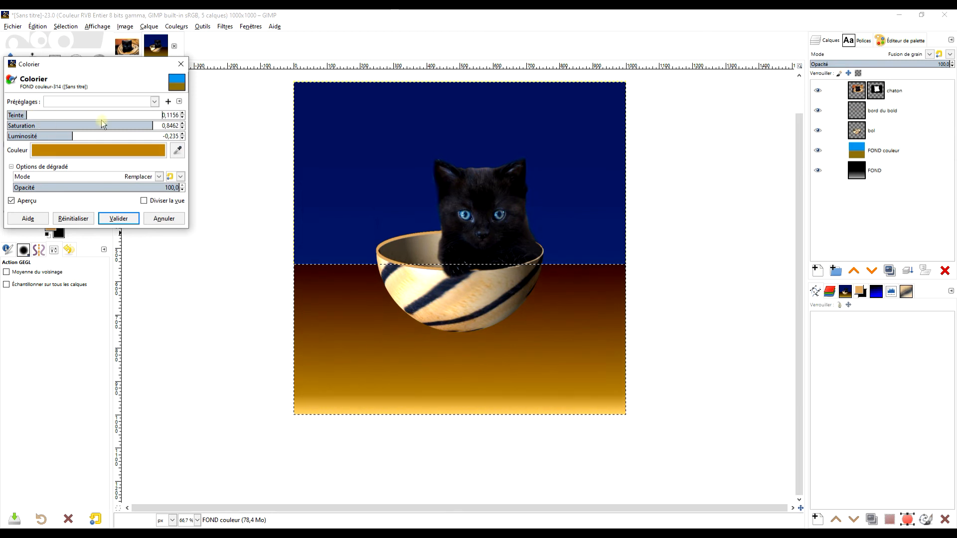
pyautogui.moveTo(153, 126); pyautogui.dragTo(89, 125)
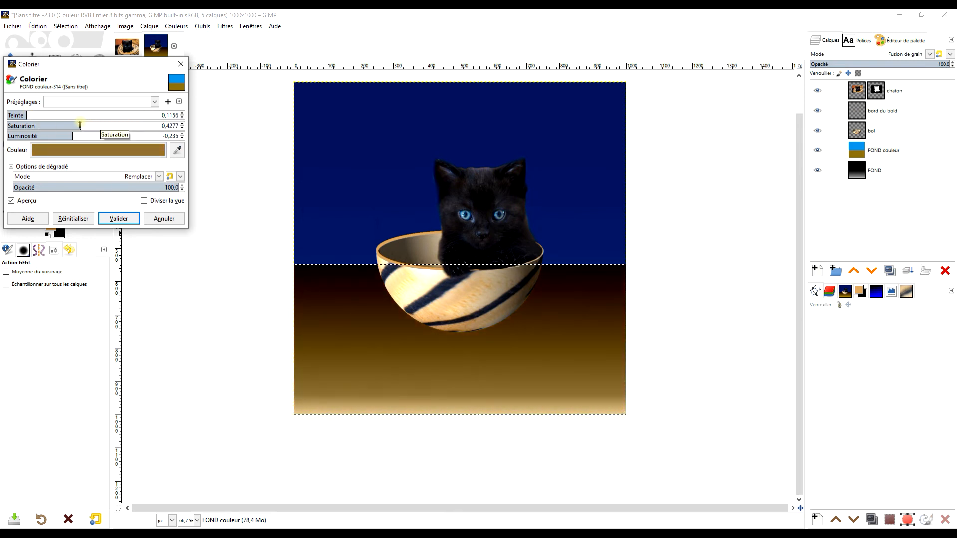
pyautogui.moveTo(72, 136); pyautogui.dragTo(117, 138)
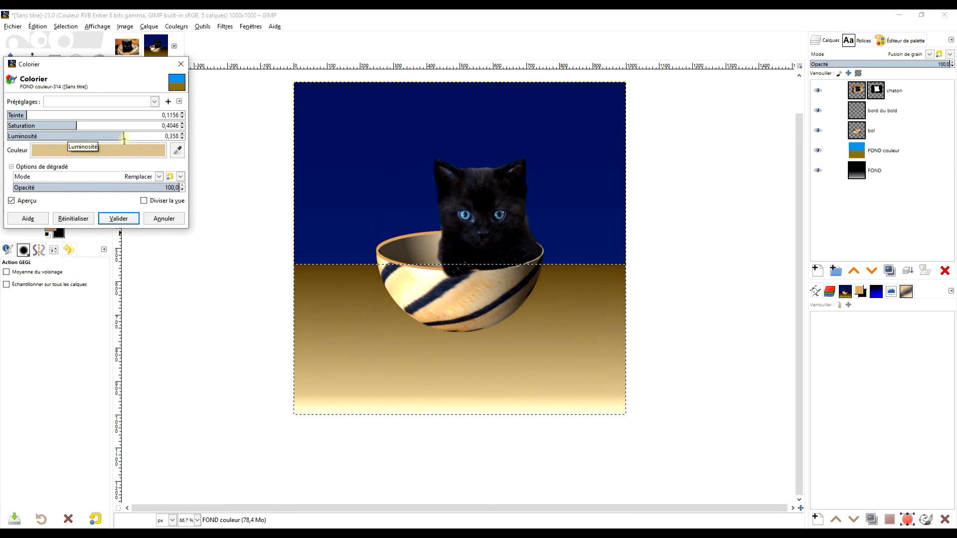
pyautogui.click(119, 218)
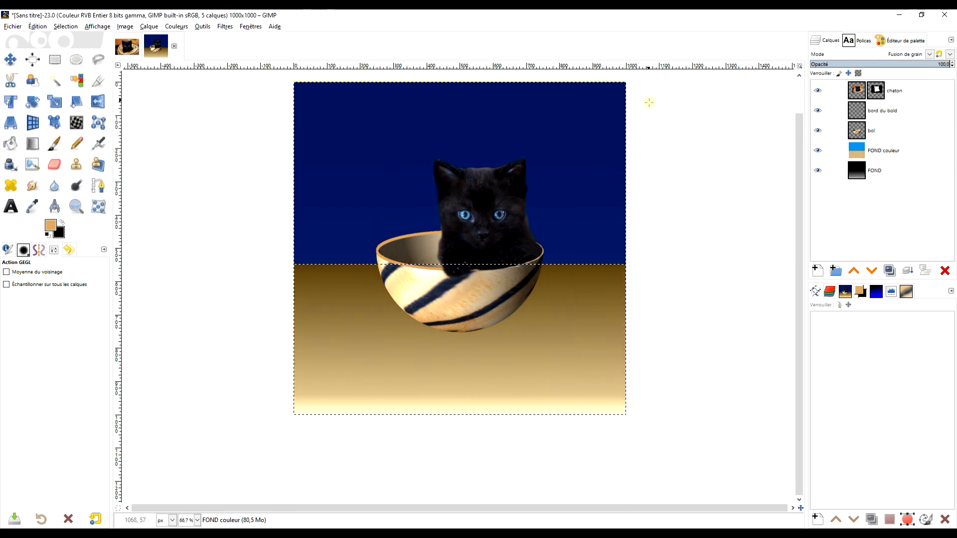
# - Make the FOND layer active and clear the ground selection with the Rectangle Select tool
pyautogui.click(838, 170)
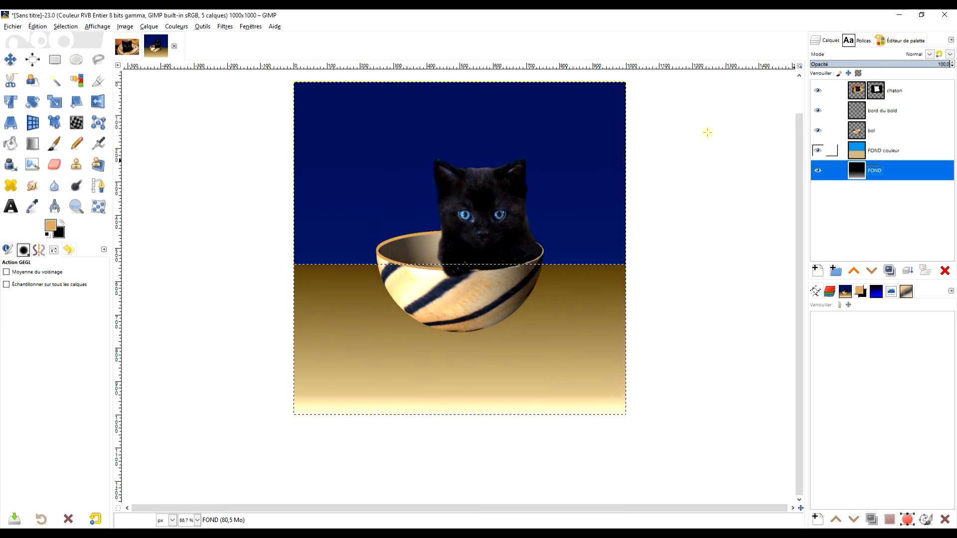
pyautogui.click(55, 60)
pyautogui.click(239, 167)
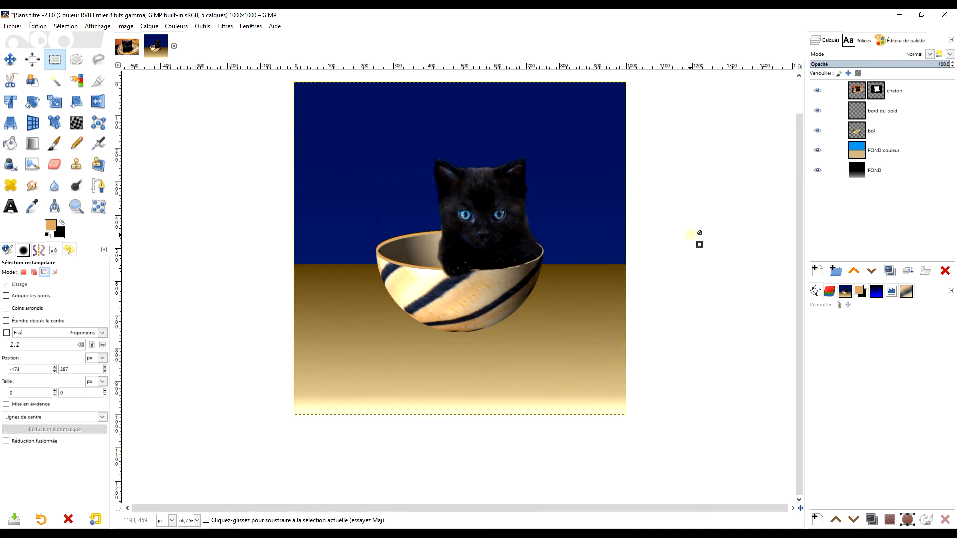
pyautogui.scroll(1, 609, 261)
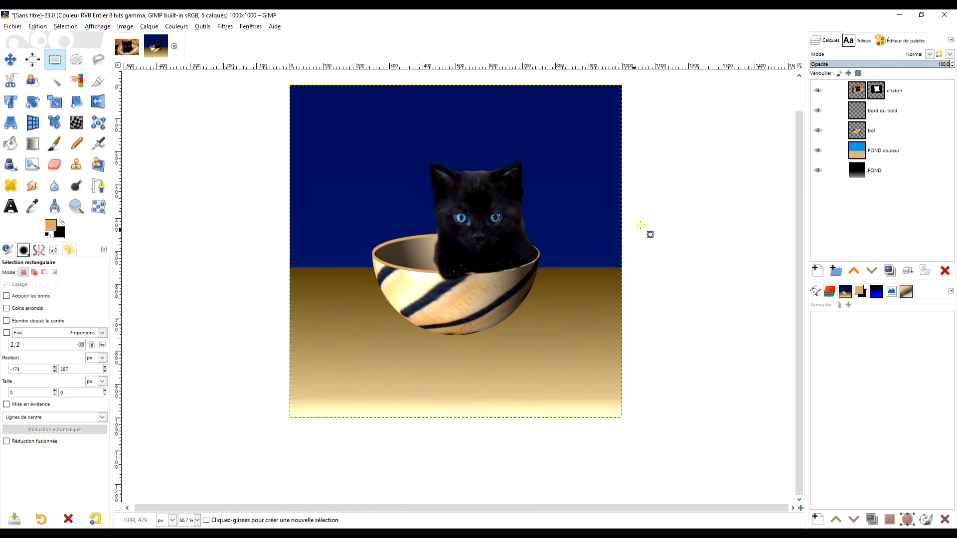
pyautogui.scroll(1, 646, 230)
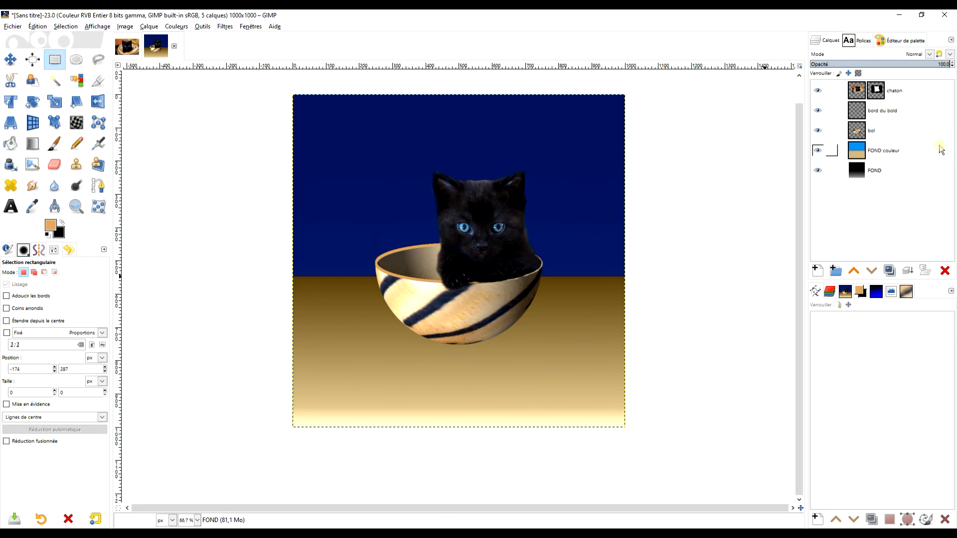
# - Add a perspective shadow to the bol layer with angle 45, horizon distance 5, shadow length 1, blur radius 3 and opacity 80
pyautogui.click(859, 116)
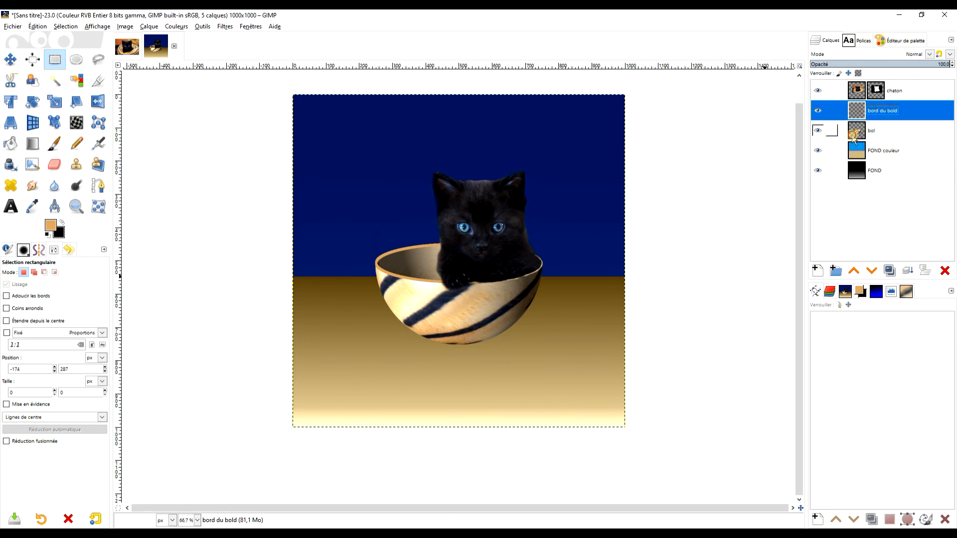
pyautogui.click(857, 133)
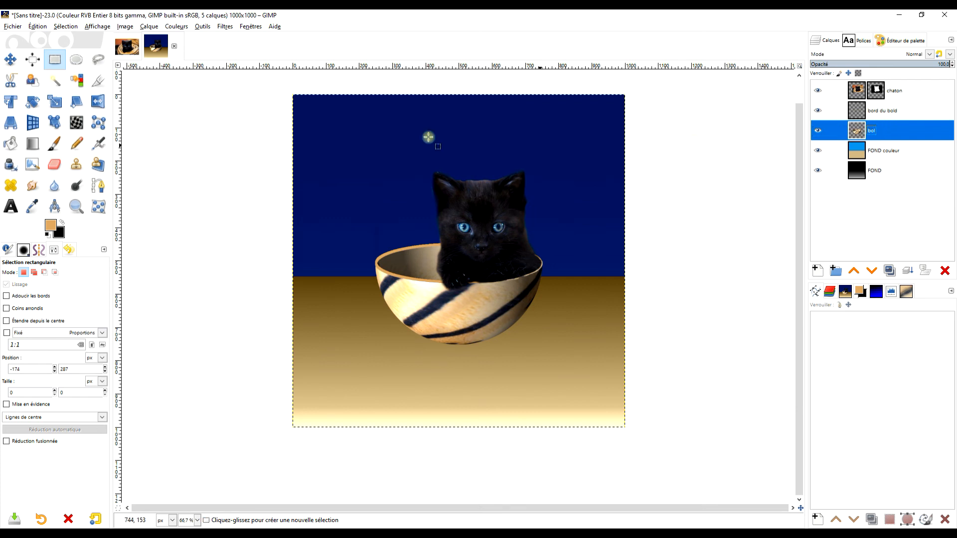
pyautogui.click(227, 27)
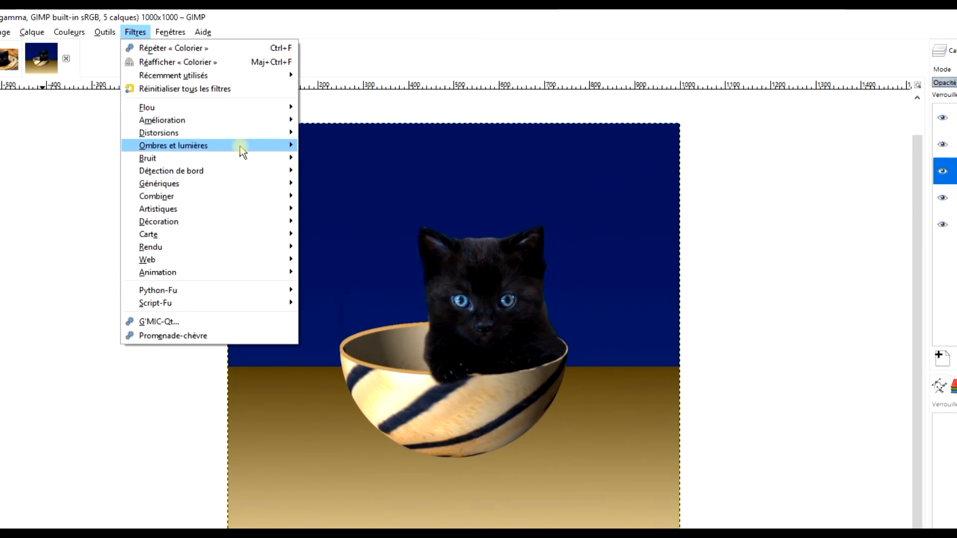
pyautogui.moveTo(302, 112)
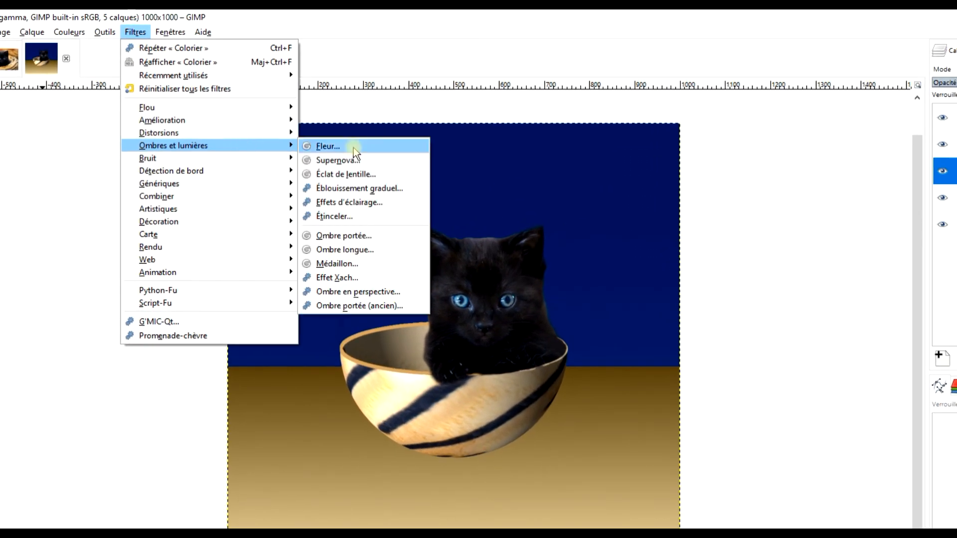
pyautogui.click(351, 294)
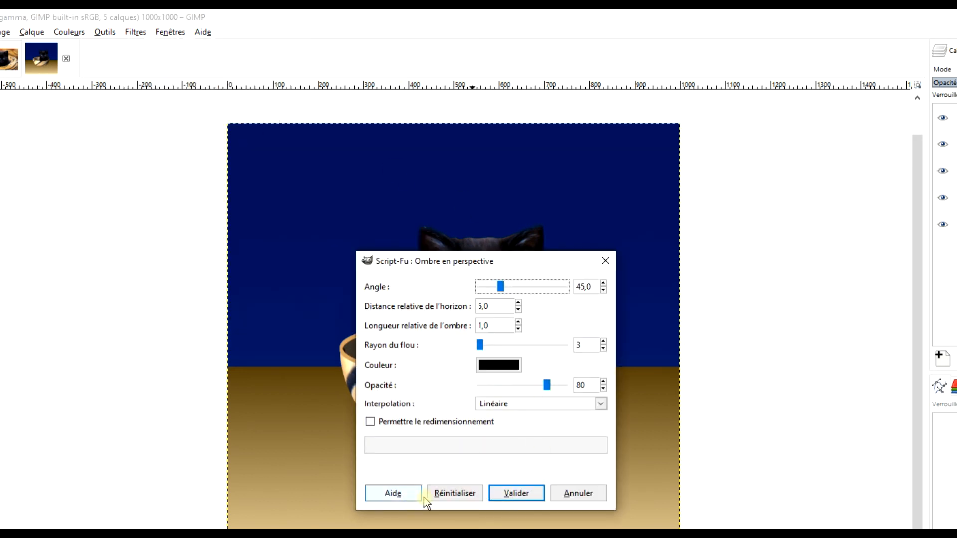
pyautogui.click(515, 494)
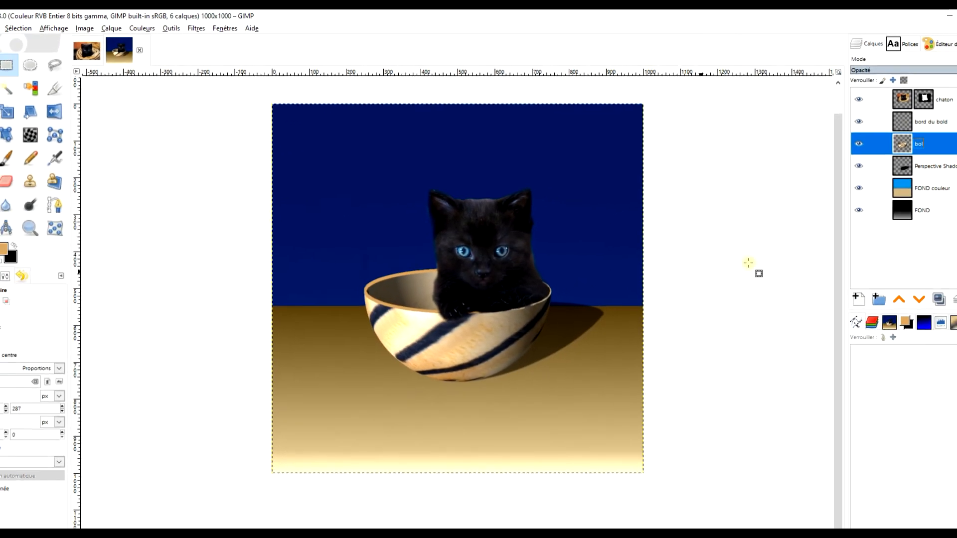
# - Erase the part of the Perspective Shadow layer above the horizon using a 1433 × 589 px rectangular selection, and clear the selection
pyautogui.click(927, 166)
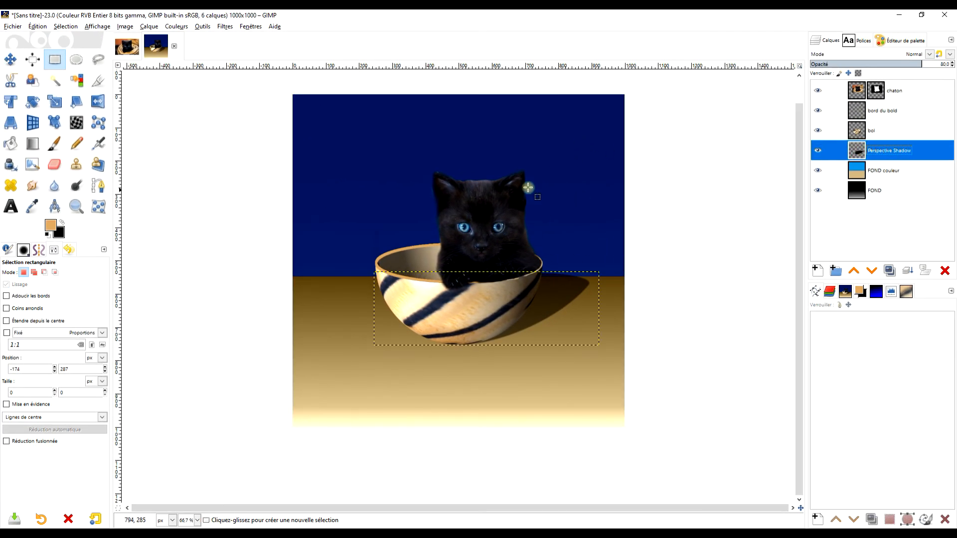
pyautogui.moveTo(277, 88); pyautogui.dragTo(759, 283)
pyautogui.scroll(4, 588, 284)
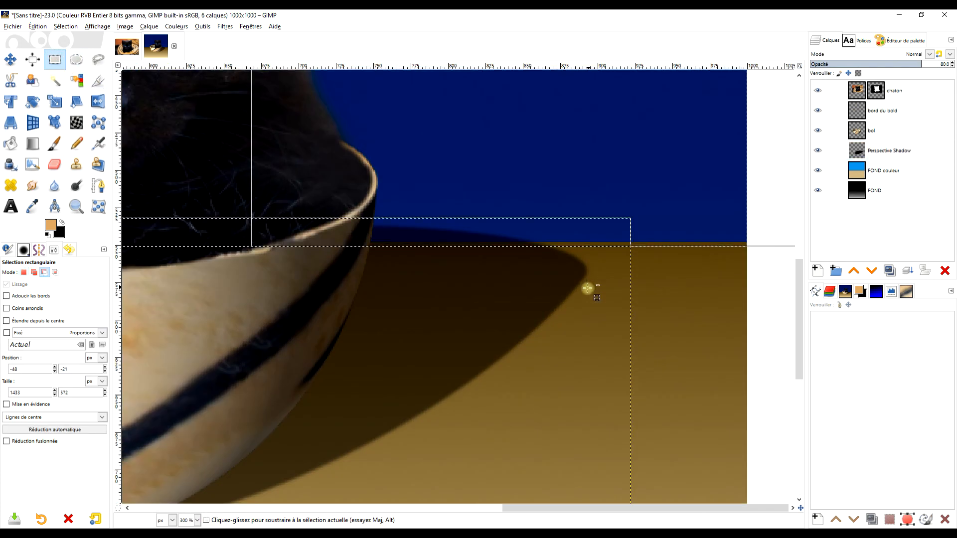
pyautogui.moveTo(451, 234)
pyautogui.mouseDown()
pyautogui.moveTo(460, 209)
pyautogui.moveTo(461, 229)
pyautogui.mouseUp()
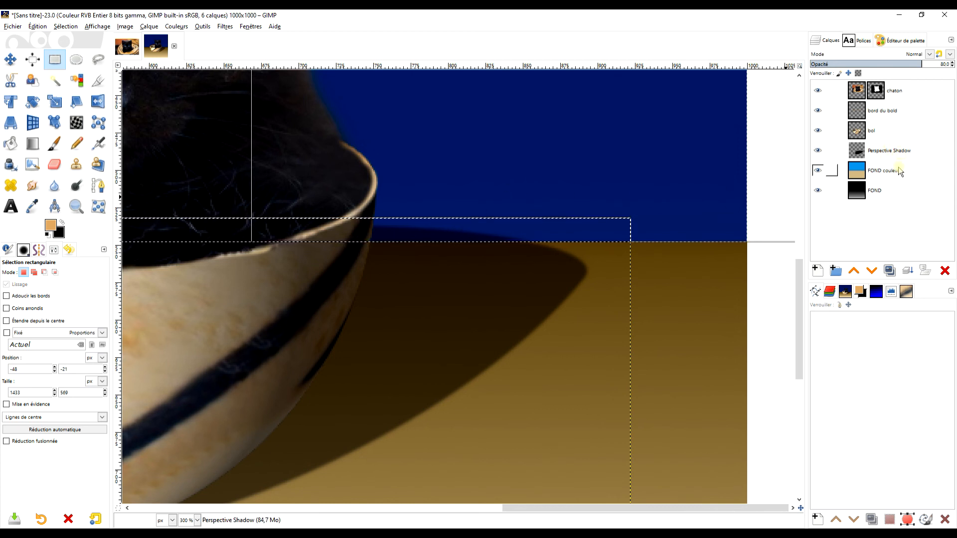
pyautogui.press('Delete')
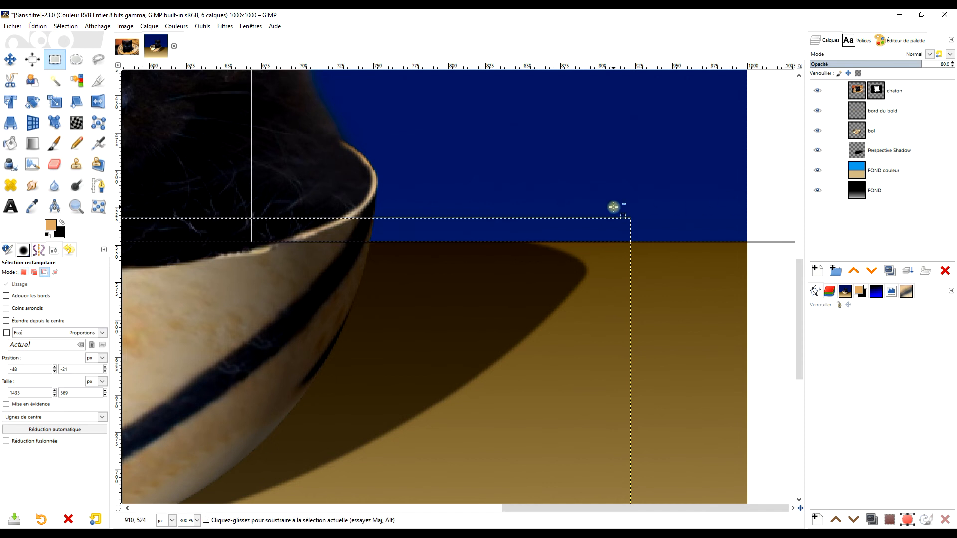
pyautogui.keyDown('ctrl'); pyautogui.scroll(-3, 613, 208); pyautogui.keyUp('ctrl')
pyautogui.moveTo(605, 198); pyautogui.dragTo(605, 304)
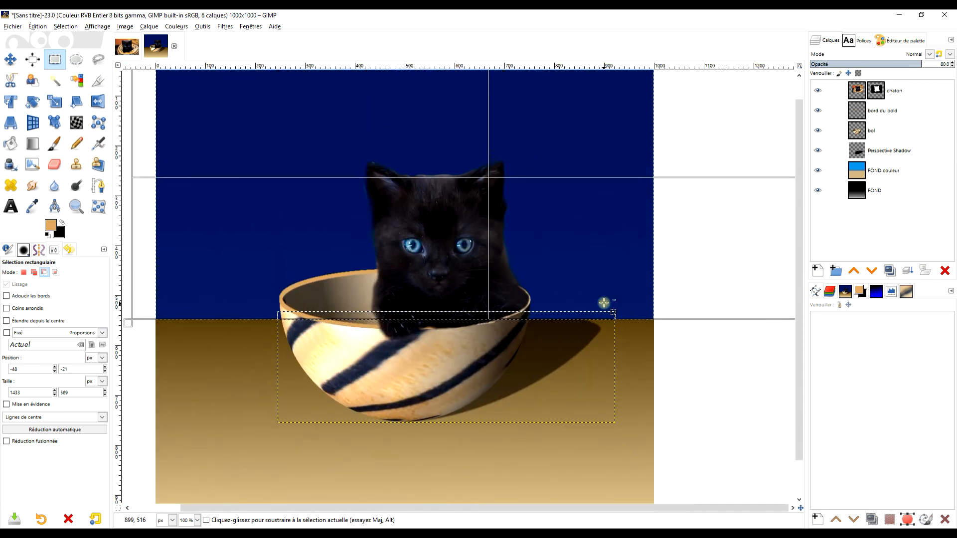
pyautogui.keyDown('ctrl'); pyautogui.scroll(-1, 605, 281); pyautogui.keyUp('ctrl')
pyautogui.click(779, 259)
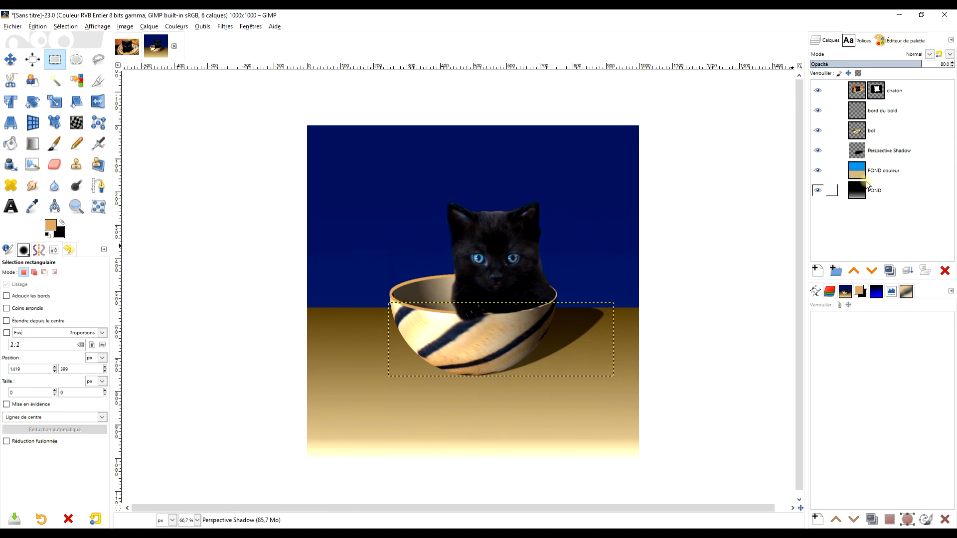
# - Lower the opacity of the Perspective Shadow layer to 48.4
pyautogui.click(891, 153)
pyautogui.click(897, 64)
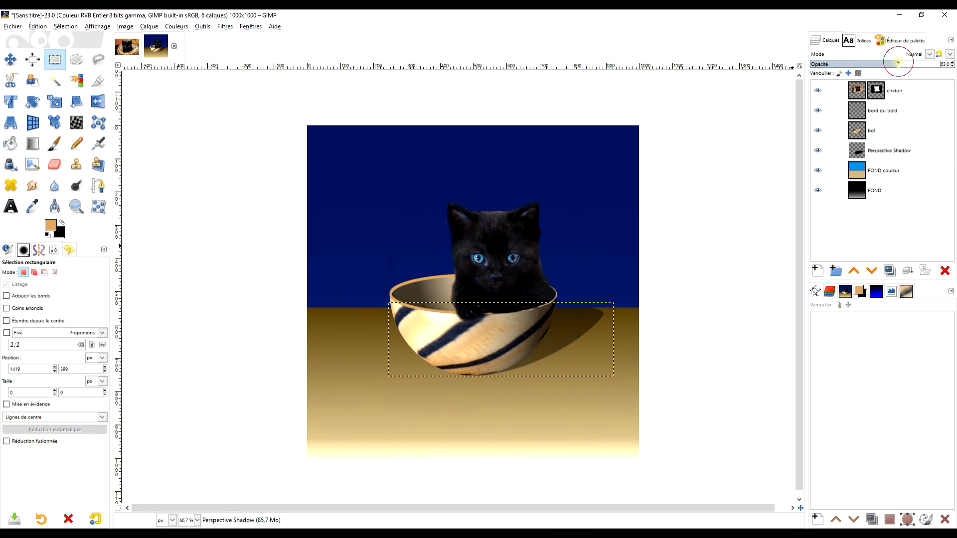
pyautogui.moveTo(897, 64); pyautogui.dragTo(886, 64)
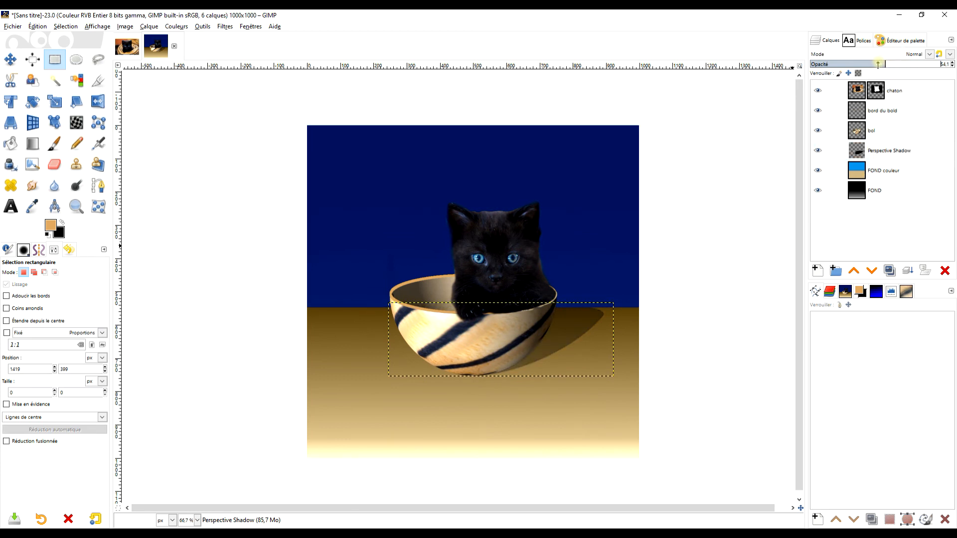
# - Soften the Perspective Shadow layer with a Gaussian blur of 1.50 in X and Y, and return to the Rectangle Select tool
pyautogui.click(223, 26)
pyautogui.moveTo(280, 83)
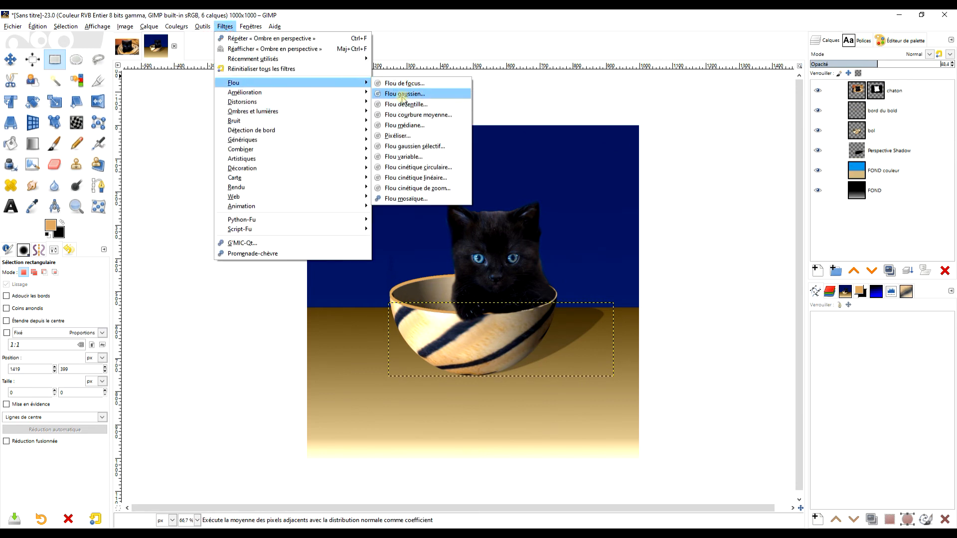
pyautogui.click(403, 94)
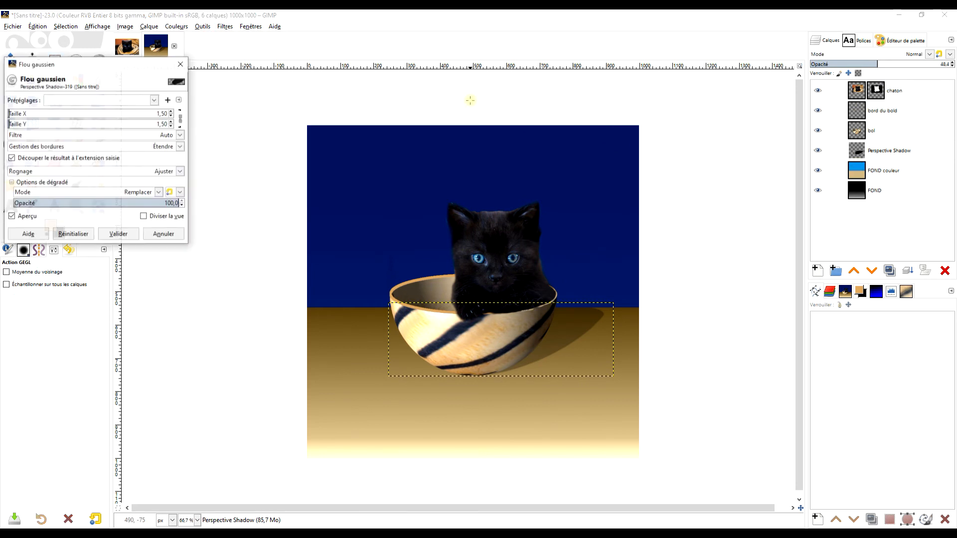
pyautogui.click(120, 235)
pyautogui.click(58, 62)
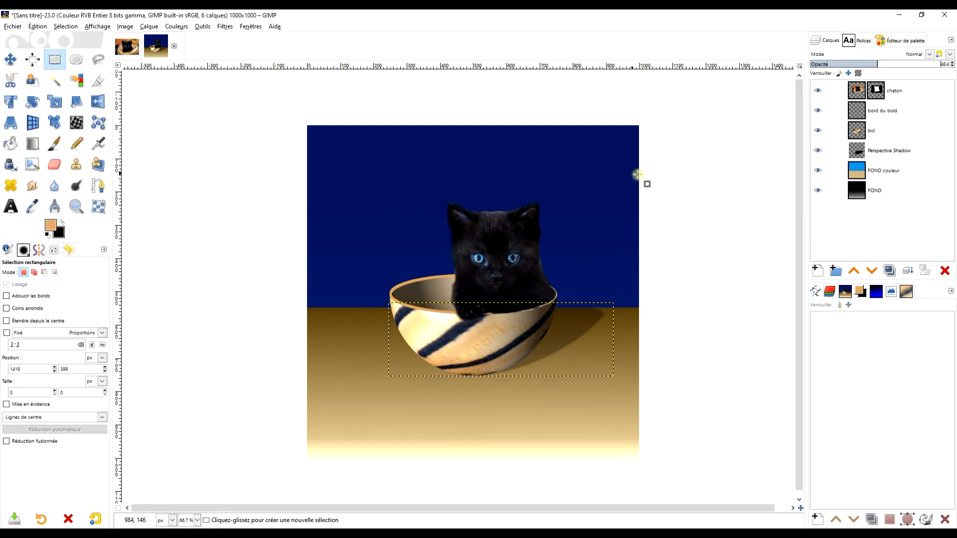
# - Resize the Perspective Shadow layer to the image dimensions
pyautogui.rightClick(858, 153)
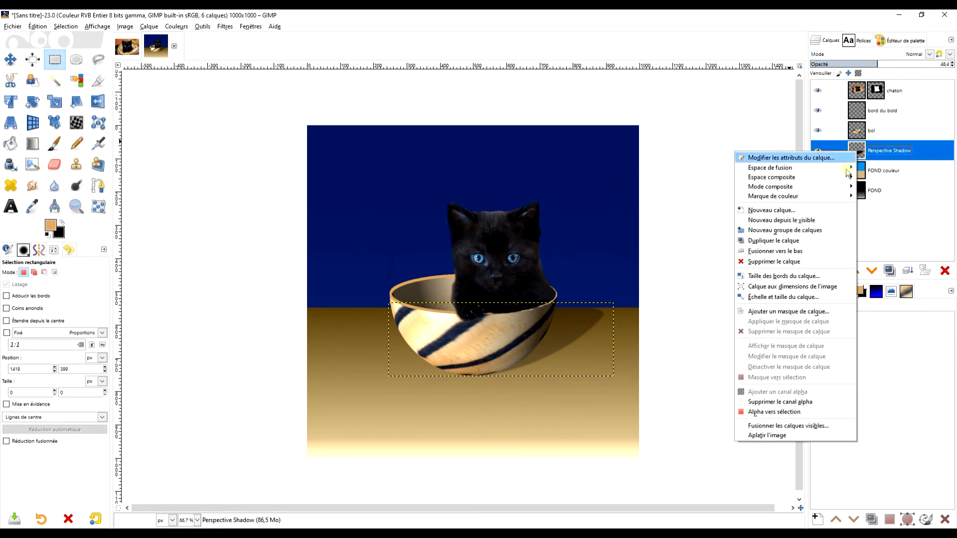
pyautogui.click(803, 288)
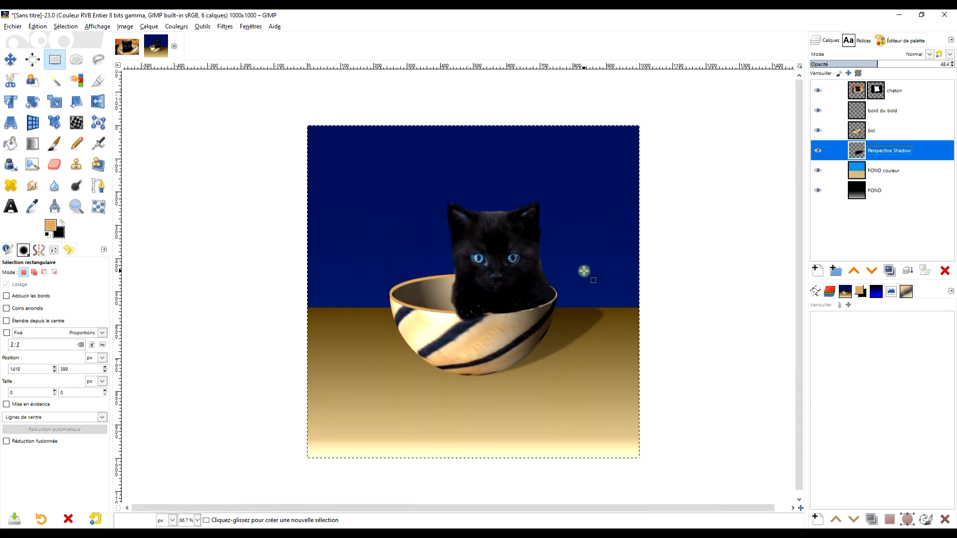
pyautogui.moveTo(584, 271)
pyautogui.mouseDown()
pyautogui.moveTo(571, 257)
pyautogui.moveTo(579, 266)
pyautogui.mouseUp()
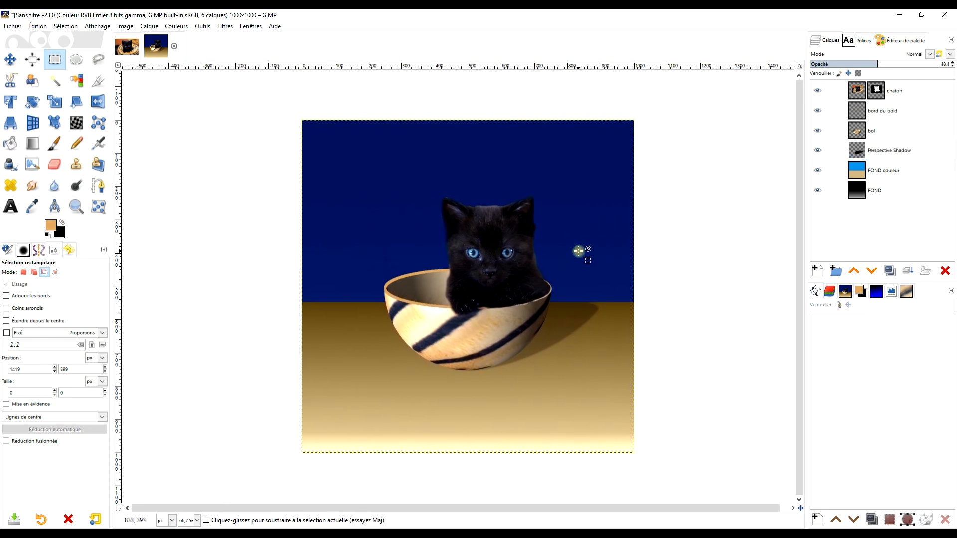
# - Save the image in the GIMP folder as "chaton dans bol.xcf"
pyautogui.hotkey('ctrl', 's')
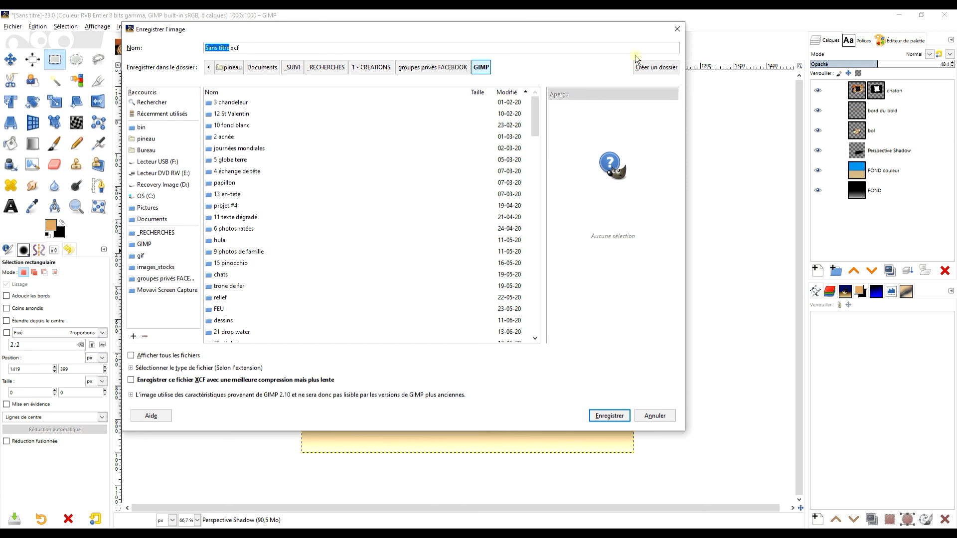
pyautogui.click(677, 30)
pyautogui.click(13, 26)
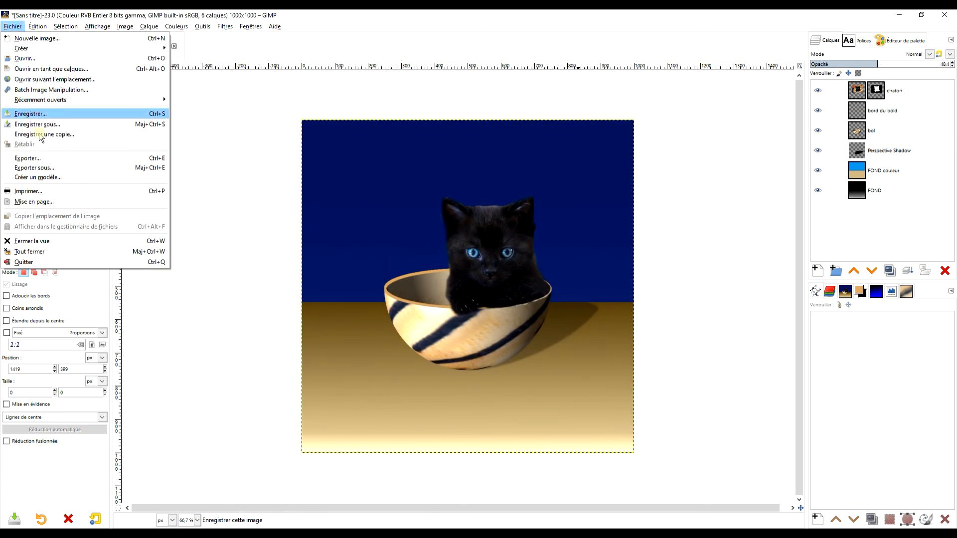
pyautogui.click(64, 124)
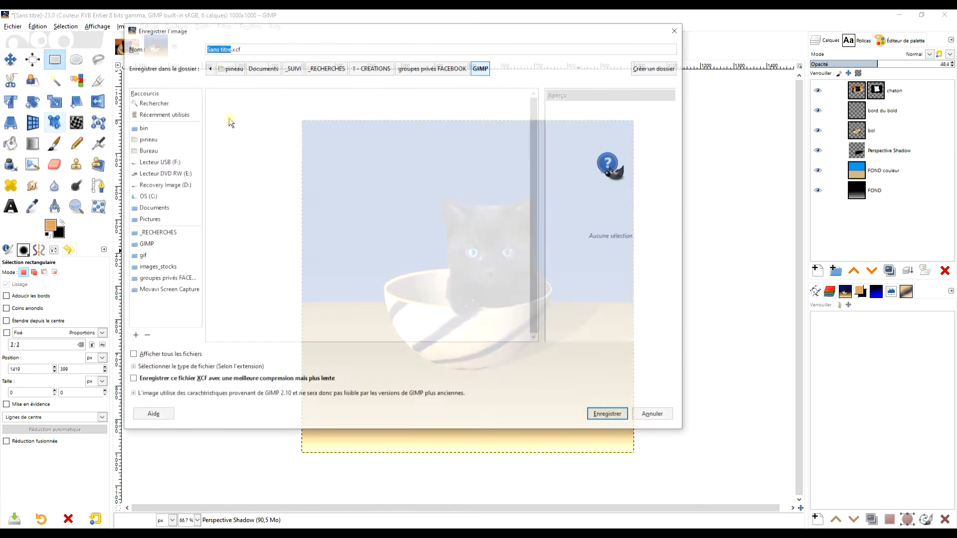
pyautogui.write('chaton d')
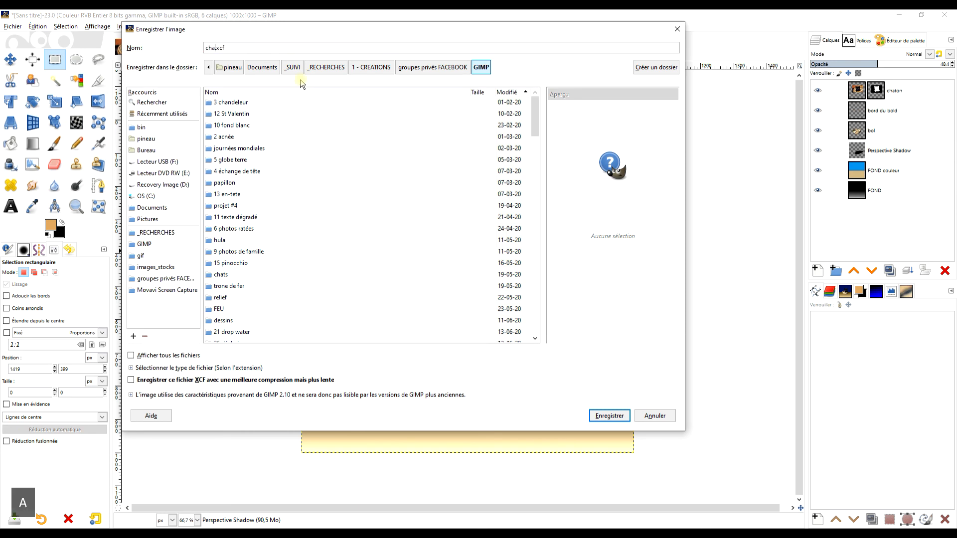
pyautogui.write('ans bol')
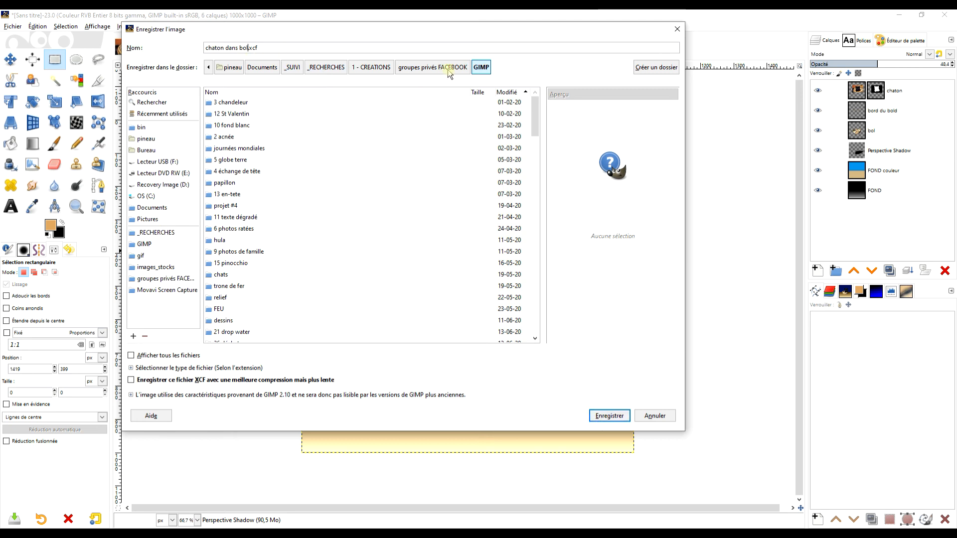
pyautogui.click(606, 418)
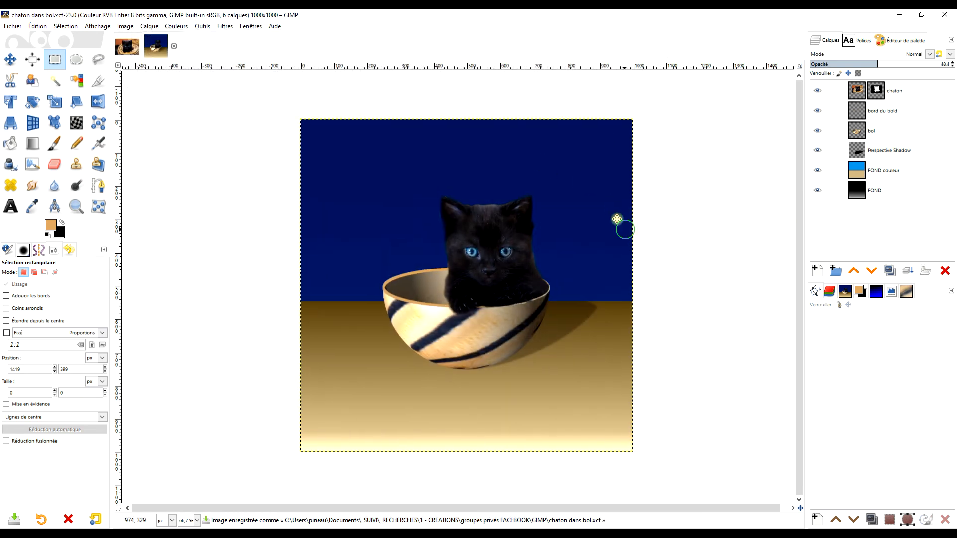
# - Darken and desaturate the kitten image of the chaton layer with Hue-Saturation, using lightness -41.3 and saturation -25.7
pyautogui.press('z')
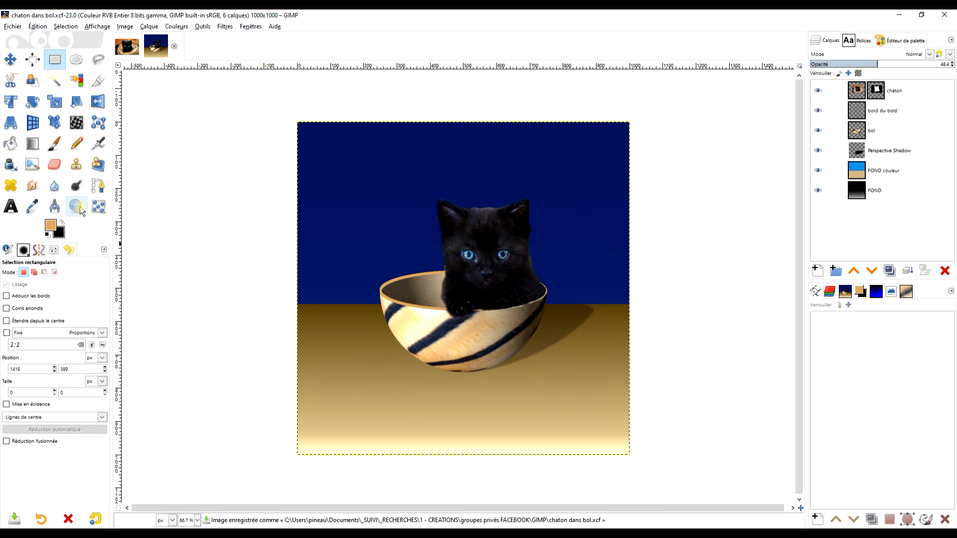
pyautogui.moveTo(289, 118); pyautogui.dragTo(653, 481)
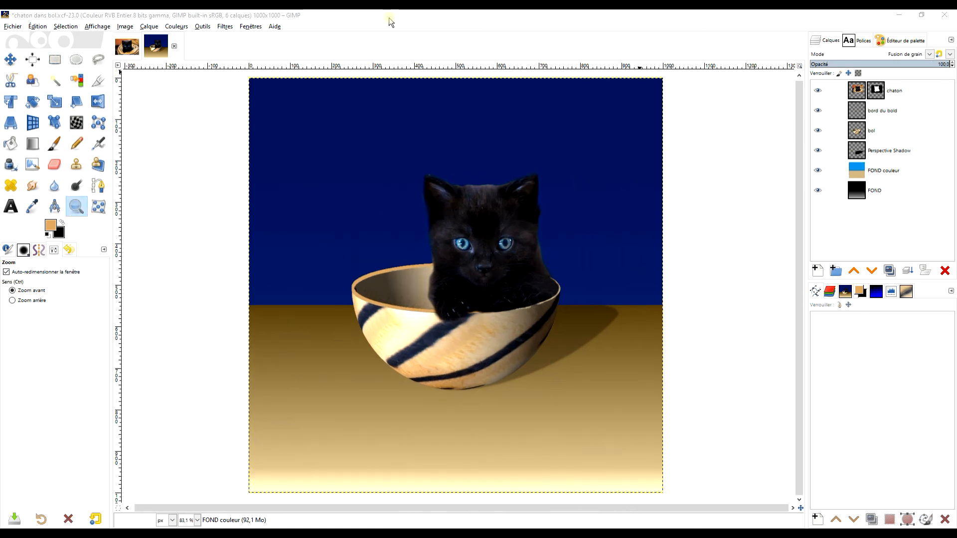
pyautogui.click(389, 17)
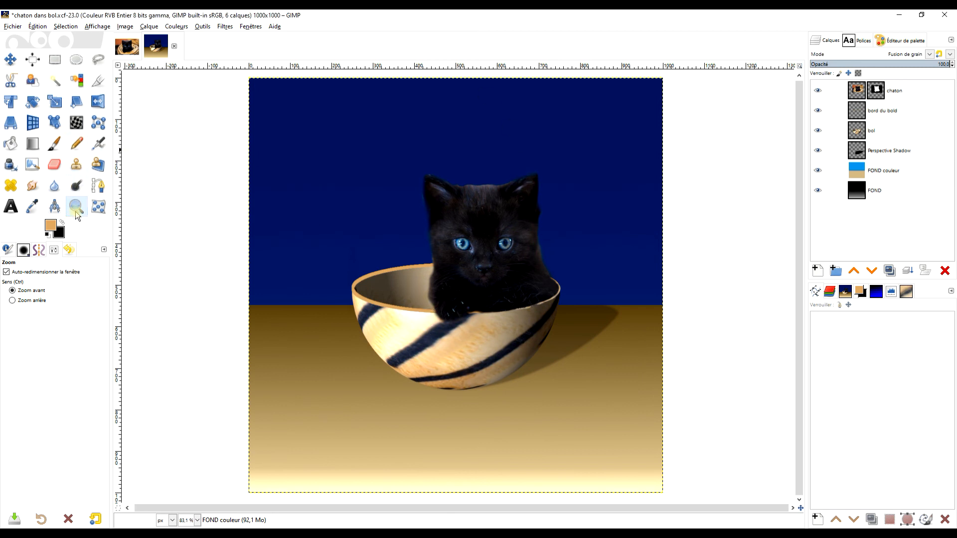
pyautogui.moveTo(404, 158); pyautogui.dragTo(570, 329)
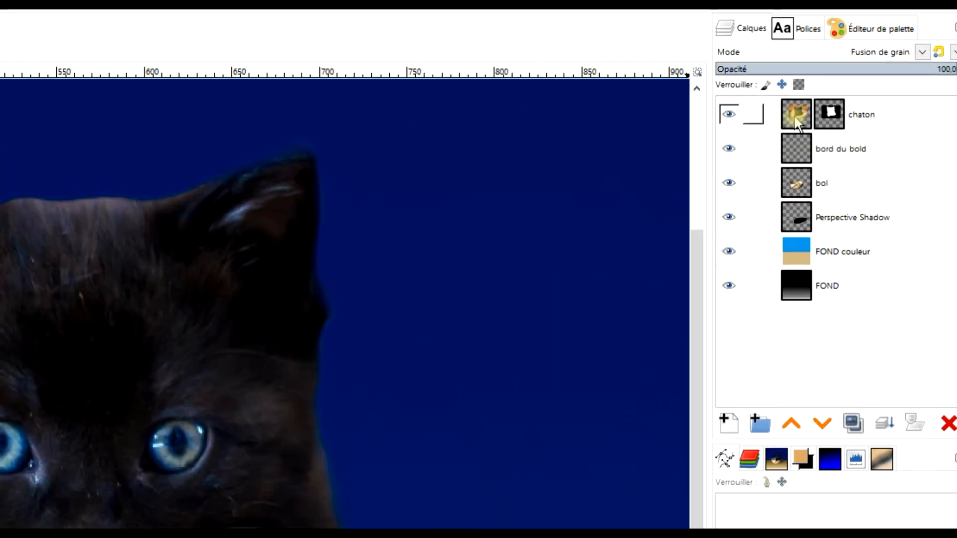
pyautogui.click(857, 93)
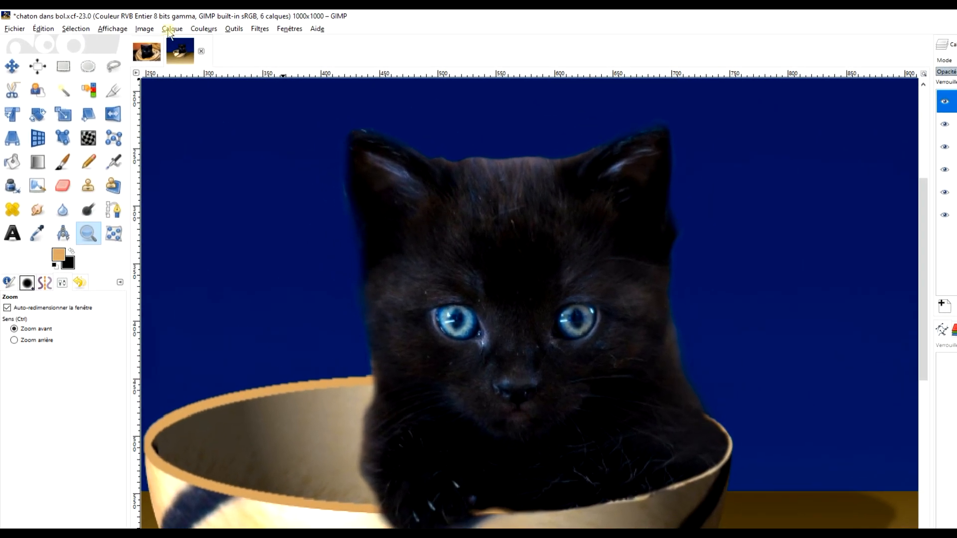
pyautogui.click(202, 29)
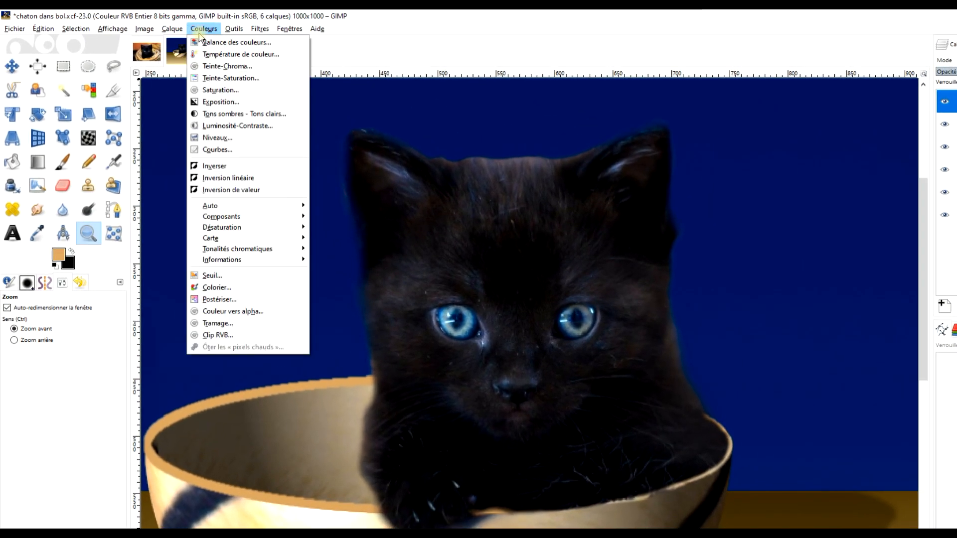
pyautogui.click(232, 80)
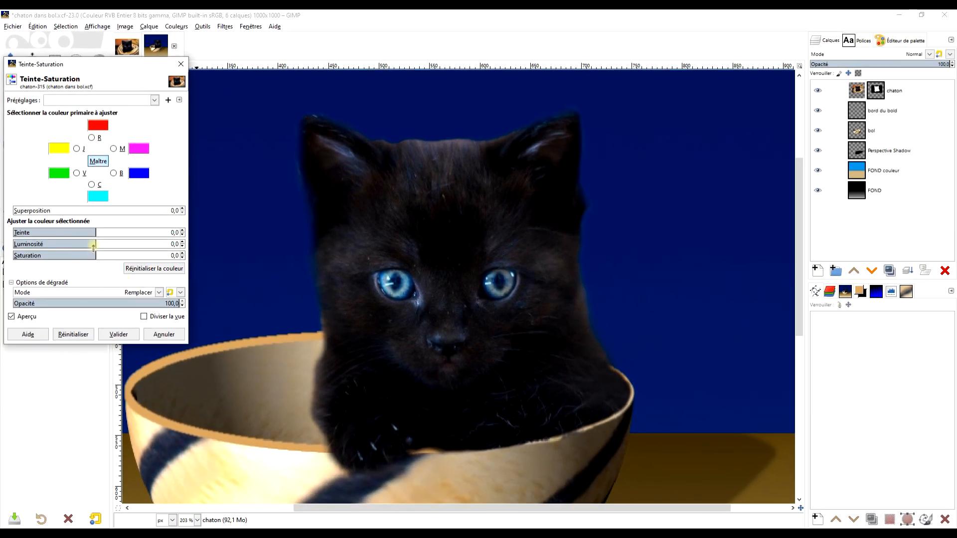
pyautogui.moveTo(93, 248)
pyautogui.mouseDown()
pyautogui.moveTo(69, 245)
pyautogui.moveTo(78, 255)
pyautogui.mouseUp()
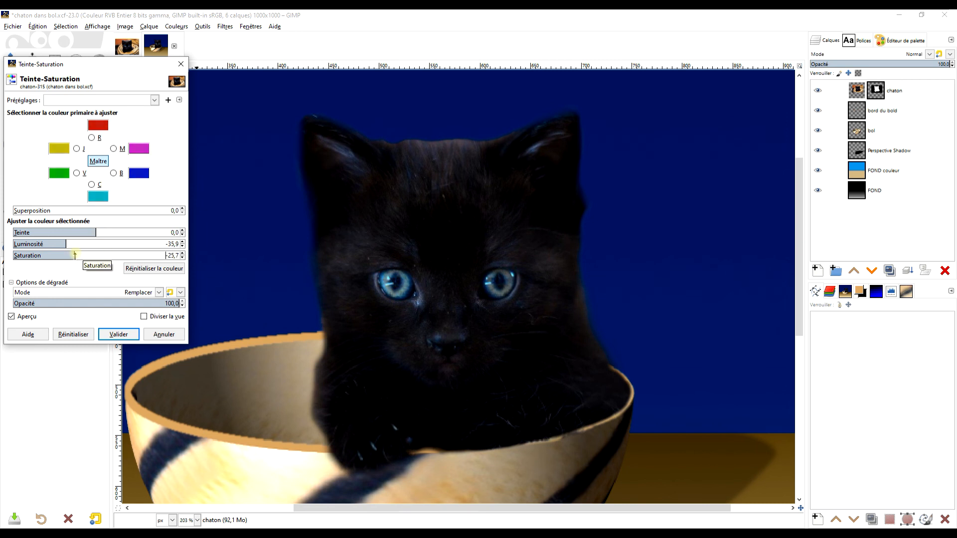
pyautogui.click(62, 243)
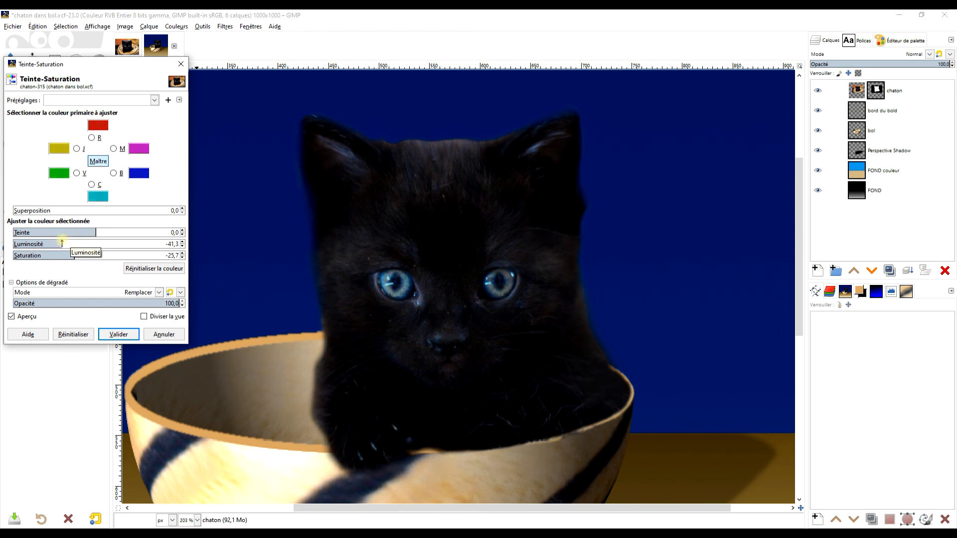
pyautogui.click(119, 335)
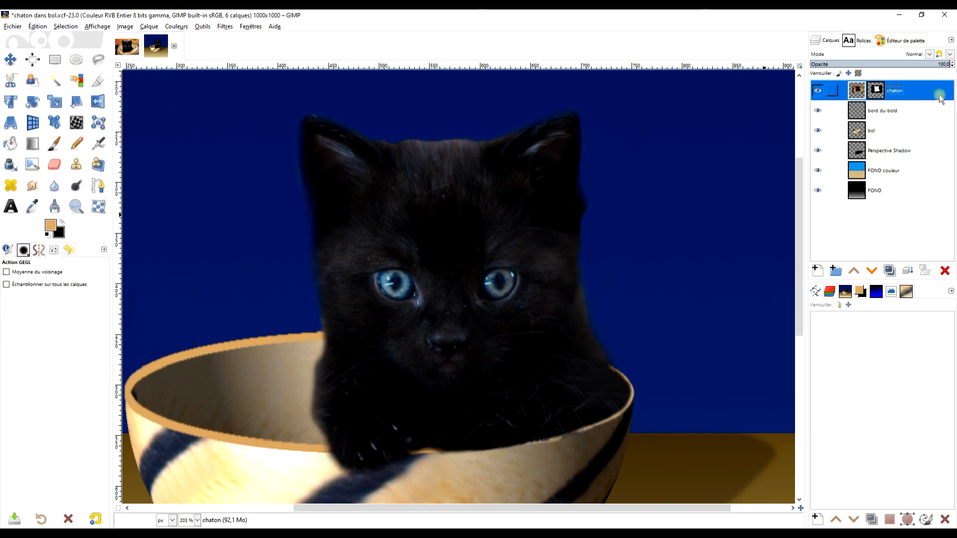
# - Start a Median Blur on the chaton layer's mask, set its percentage to 21.10, and compare the kitten's outline with and without the preview
pyautogui.click(878, 92)
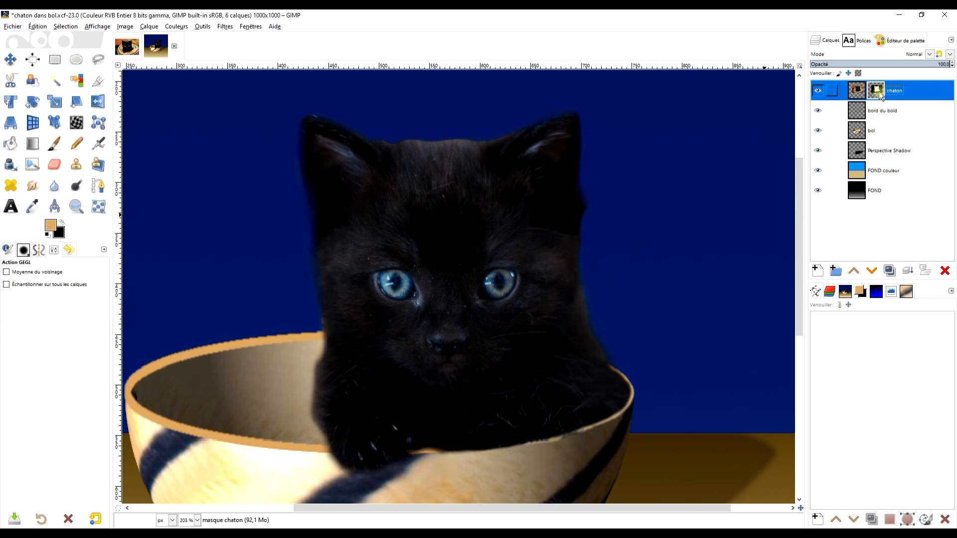
pyautogui.click(225, 26)
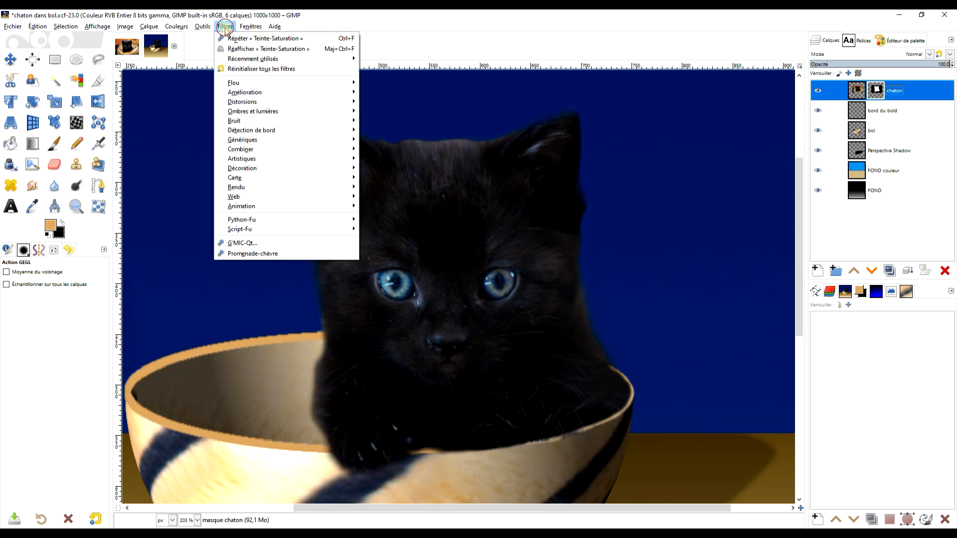
pyautogui.moveTo(251, 85)
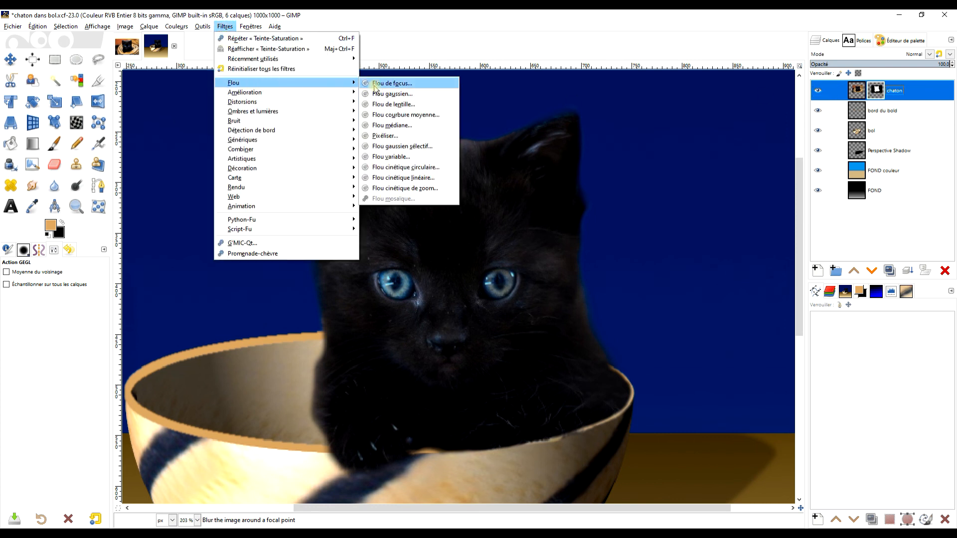
pyautogui.click(420, 125)
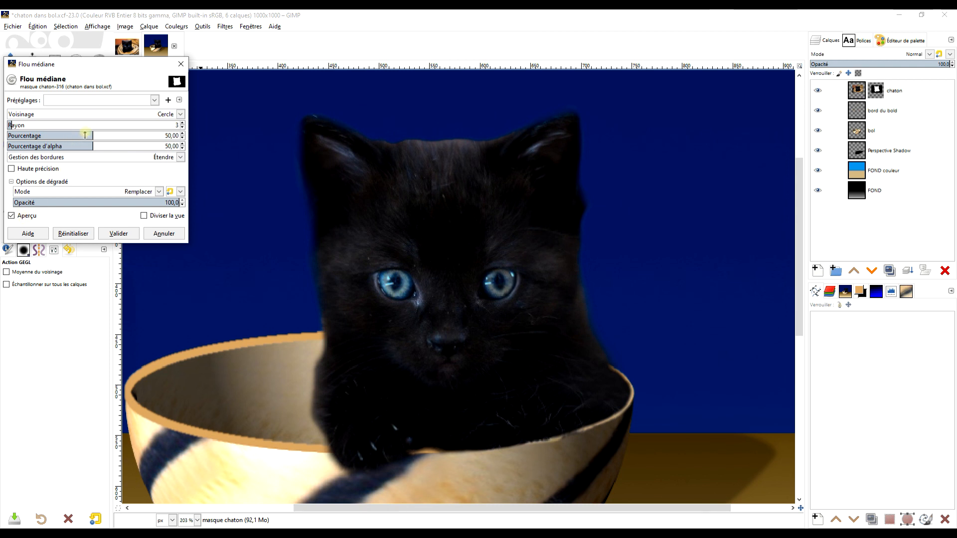
pyautogui.moveTo(92, 133); pyautogui.dragTo(78, 135)
pyautogui.click(19, 219)
pyautogui.scroll(2, 463, 142)
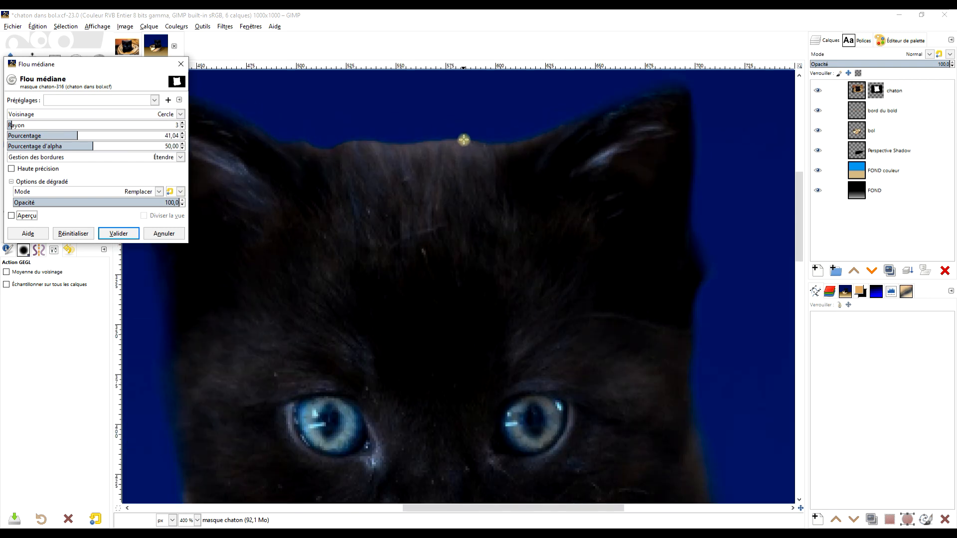
pyautogui.moveTo(78, 135); pyautogui.dragTo(56, 135)
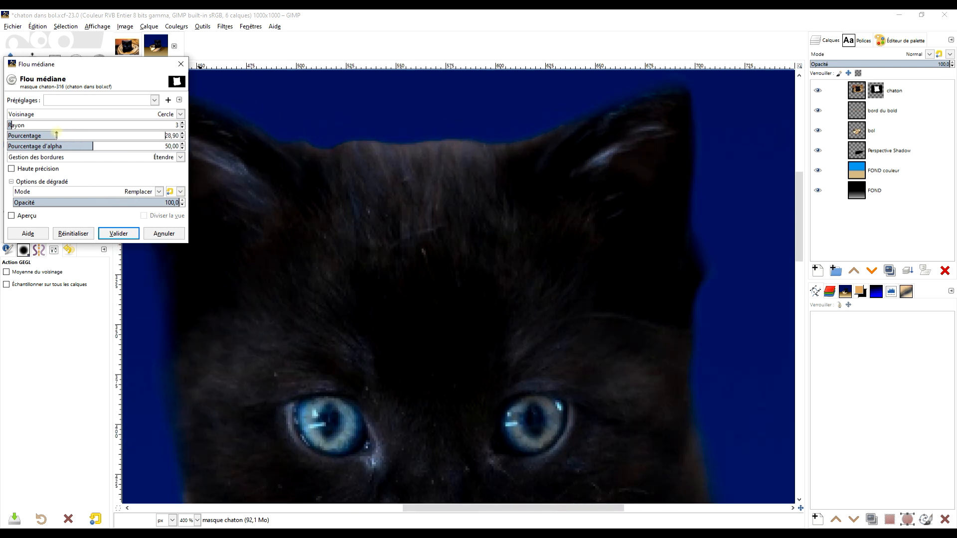
pyautogui.click(24, 216)
pyautogui.click(24, 218)
pyautogui.click(24, 217)
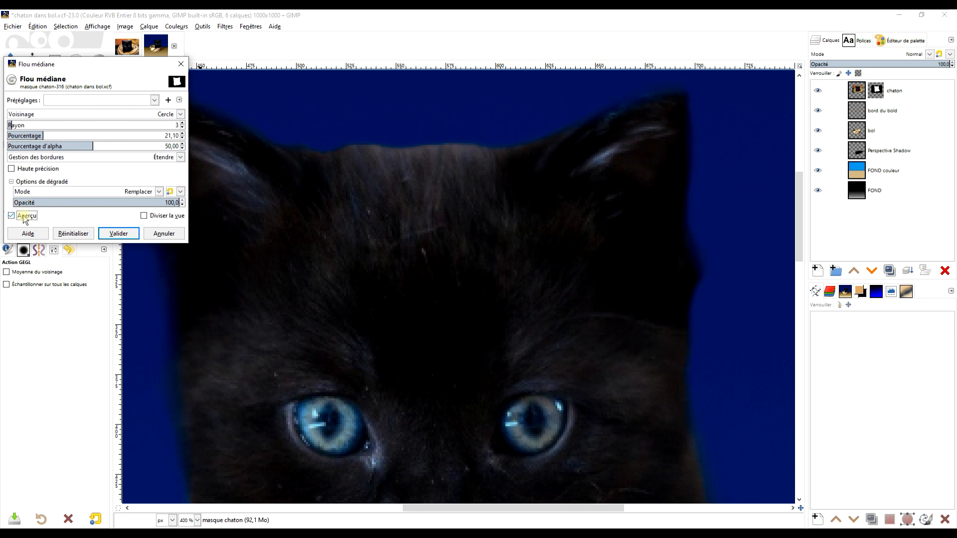
# - Set the Median Blur radius to 7, check the kitten's edges against the unfiltered version, and apply the blur to the mask
pyautogui.click(18, 126)
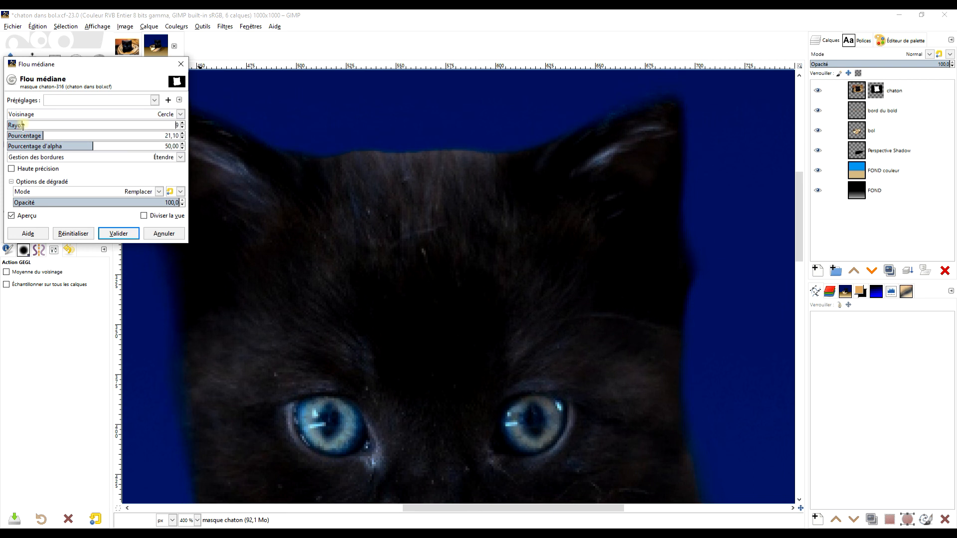
pyautogui.moveTo(22, 125); pyautogui.dragTo(20, 126)
pyautogui.scroll(-1, 351, 280)
pyautogui.moveTo(351, 300); pyautogui.dragTo(409, 215)
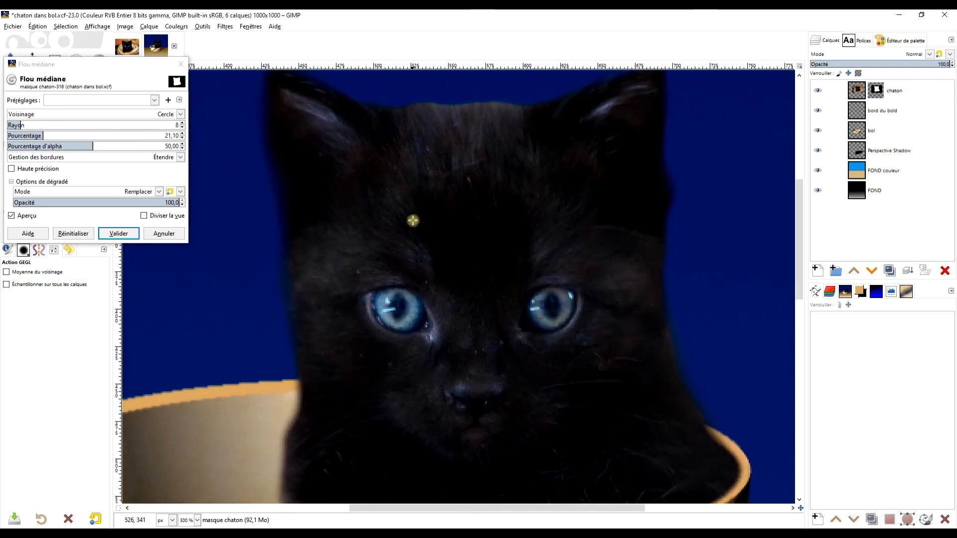
pyautogui.hscroll(1, 513, 171)
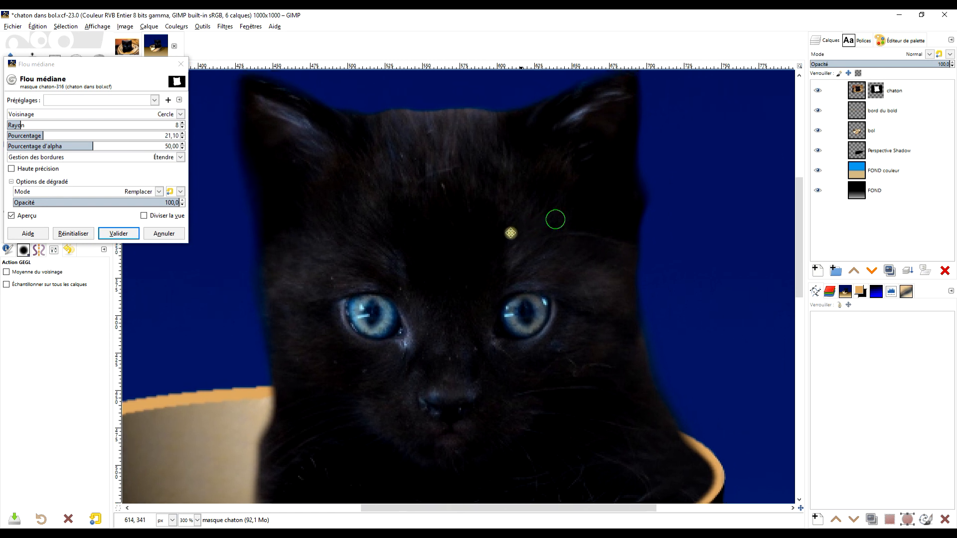
pyautogui.scroll(-3, 532, 141)
pyautogui.scroll(-1, 534, 208)
pyautogui.scroll(1, 534, 209)
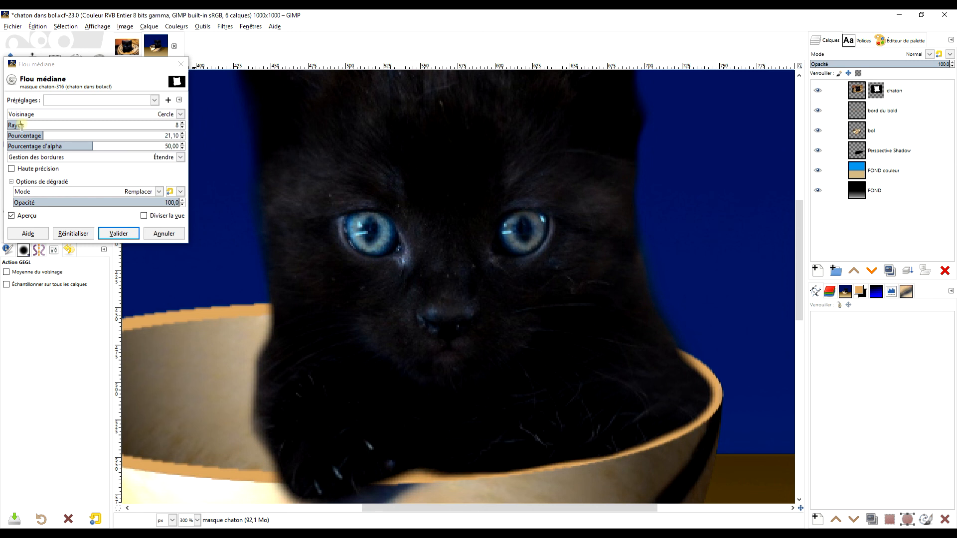
pyautogui.moveTo(21, 126); pyautogui.dragTo(18, 125)
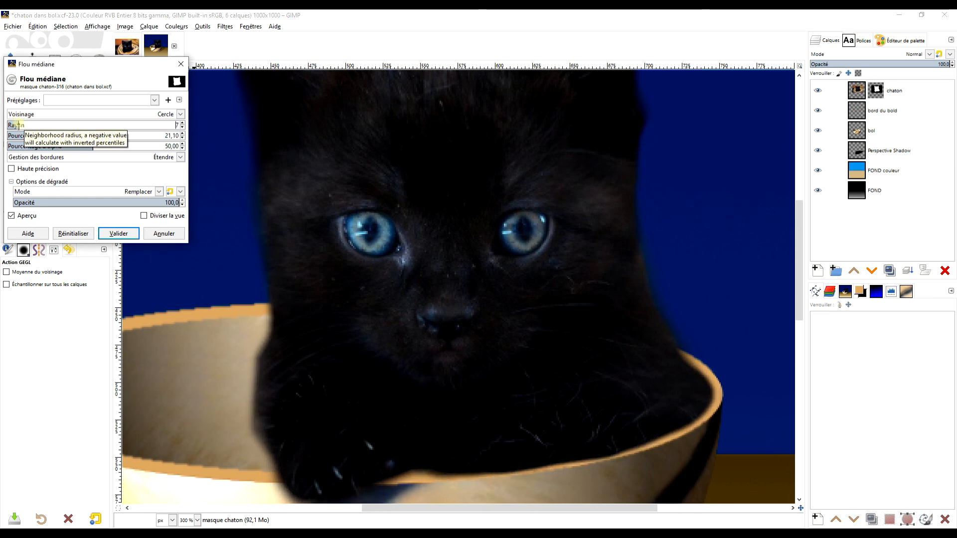
pyautogui.click(27, 218)
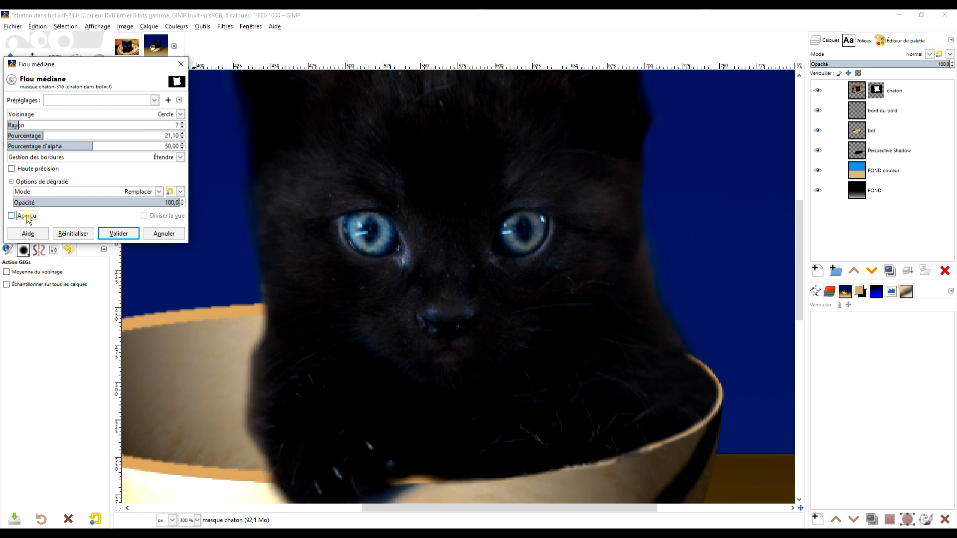
pyautogui.click(27, 218)
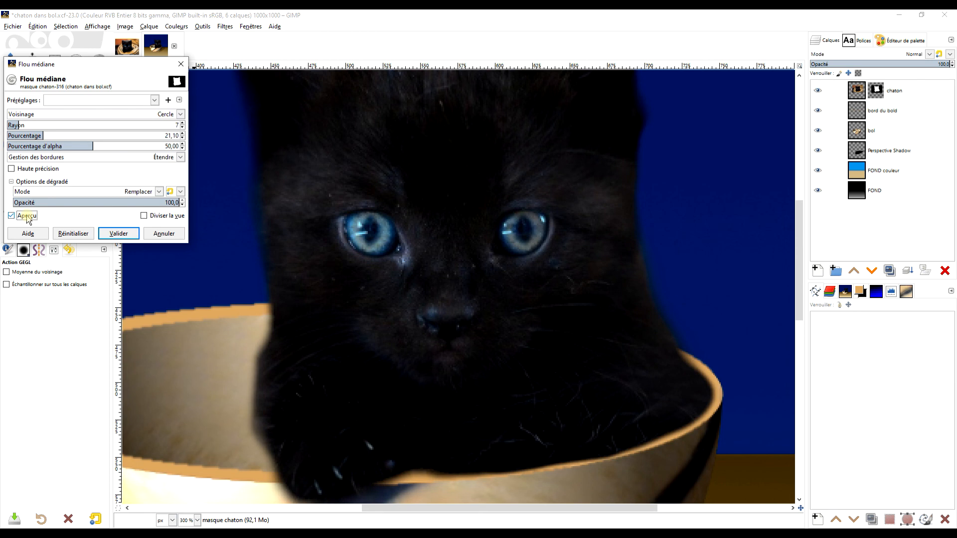
pyautogui.click(118, 233)
# - Select the FOND couleur layer and frame the whole image to examine the kitten and bowl composition
pyautogui.scroll(-2, 530, 207)
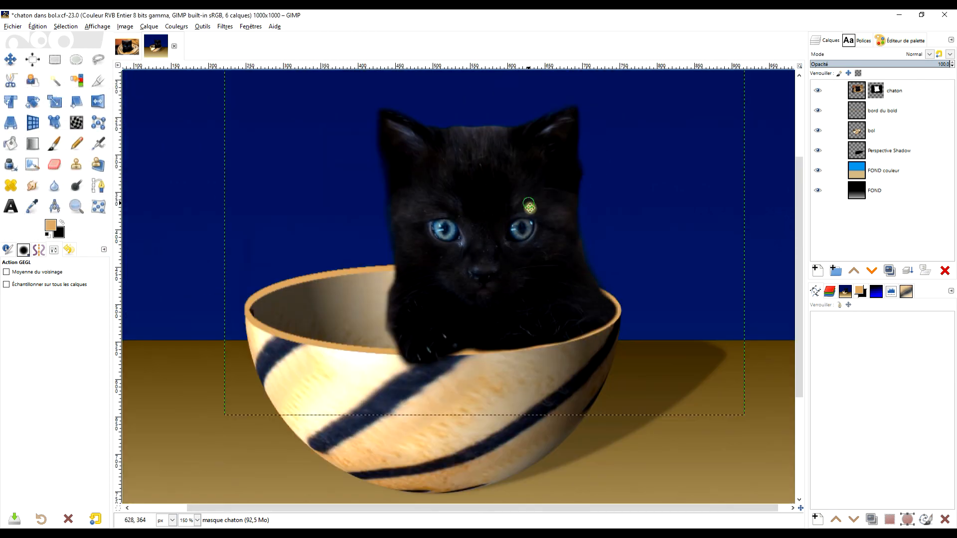
pyautogui.scroll(-2, 547, 205)
pyautogui.scroll(1, 547, 206)
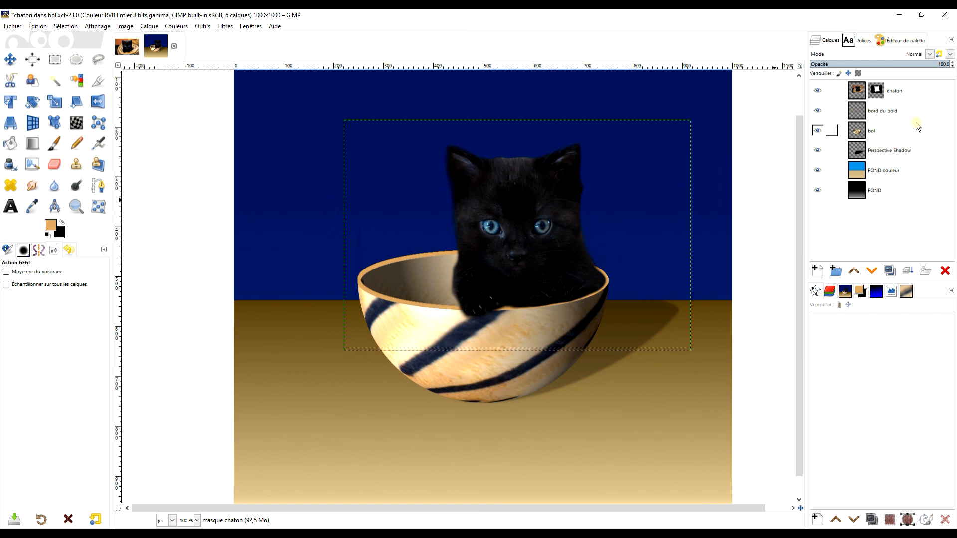
pyautogui.click(890, 170)
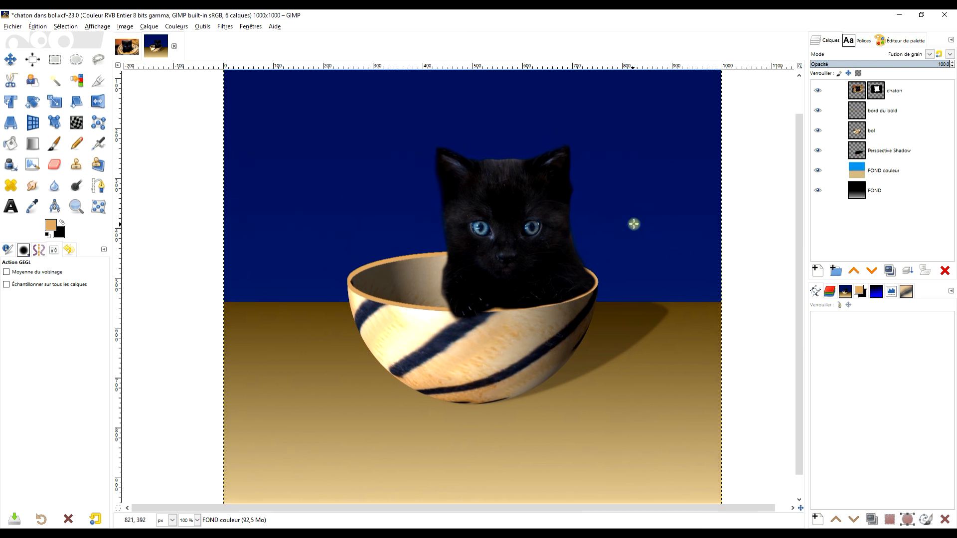
pyautogui.scroll(-1, 634, 224)
pyautogui.click(76, 206)
pyautogui.moveTo(355, 90); pyautogui.dragTo(708, 435)
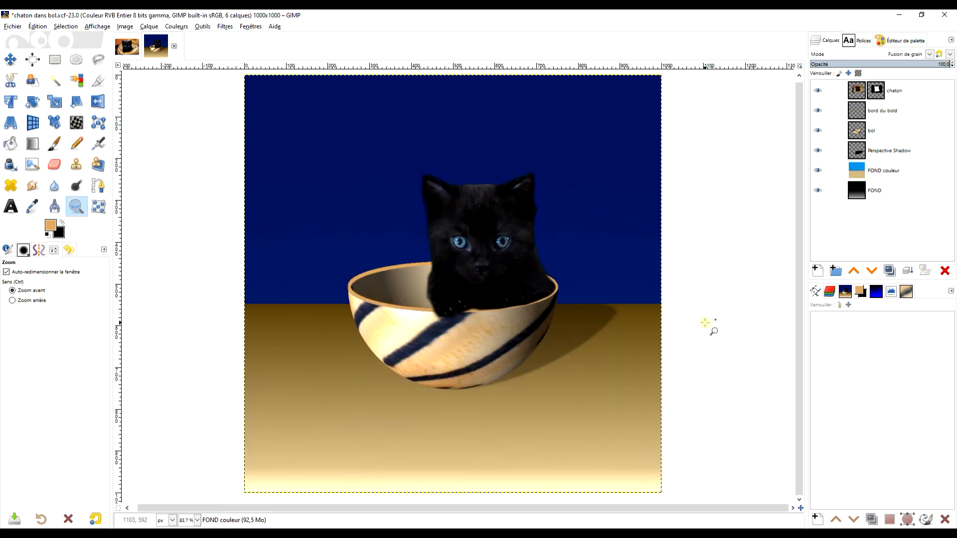